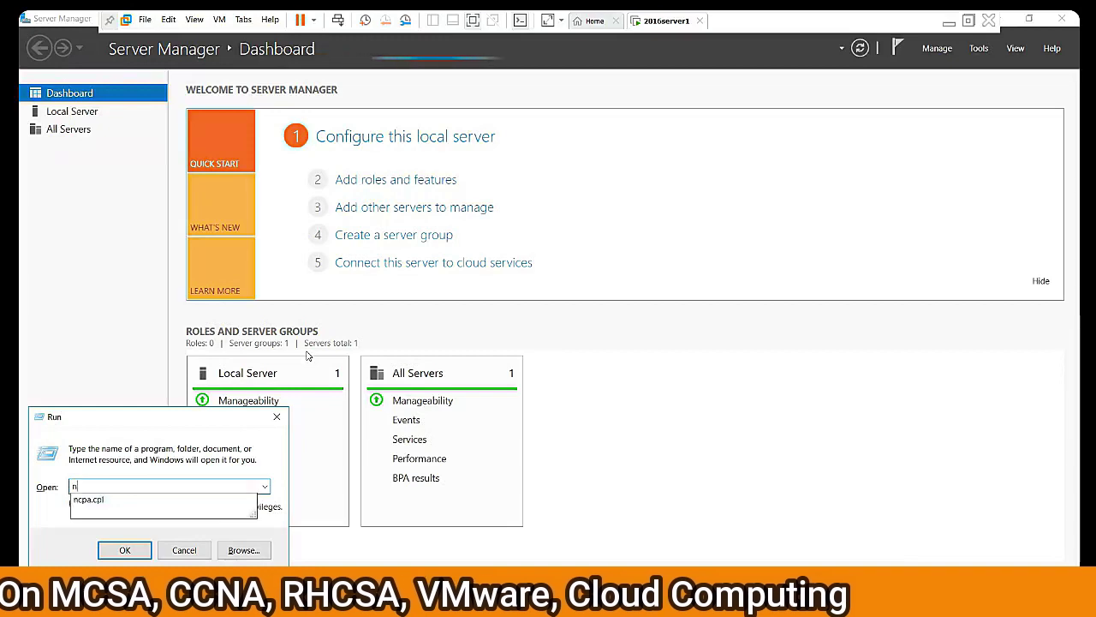
Check the Ethernet0 adapter's static IPv4 address, subnet mask and preferred DNS server, and accept the properties.
{"action": "key", "text": "Return"}
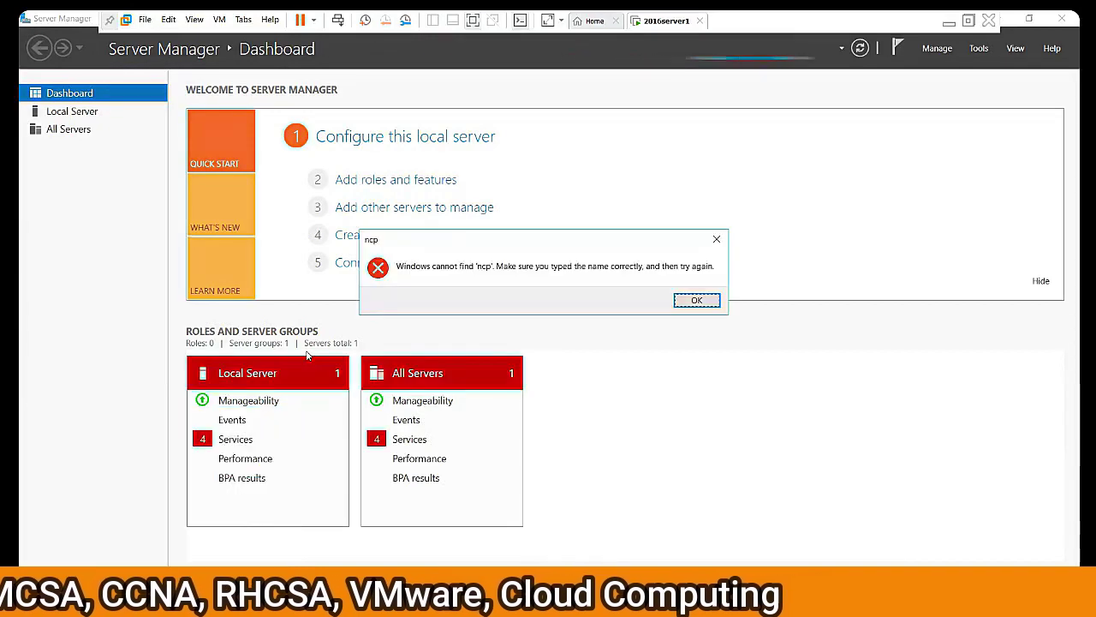
{"action": "left_click", "coordinate": [710, 306]}
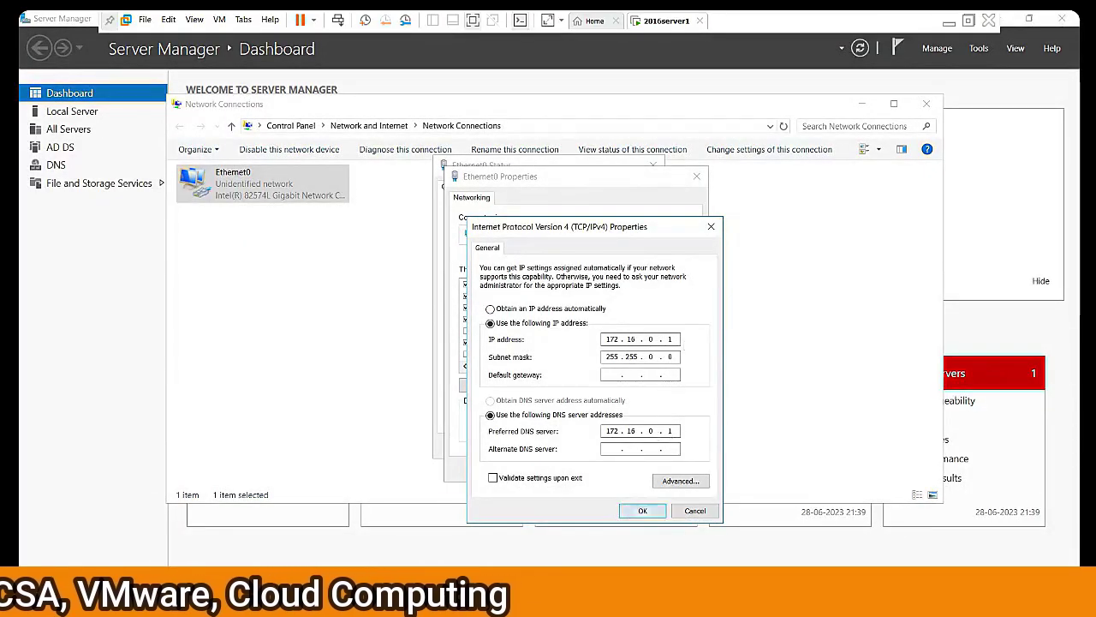
{"action": "left_click", "coordinate": [641, 512]}
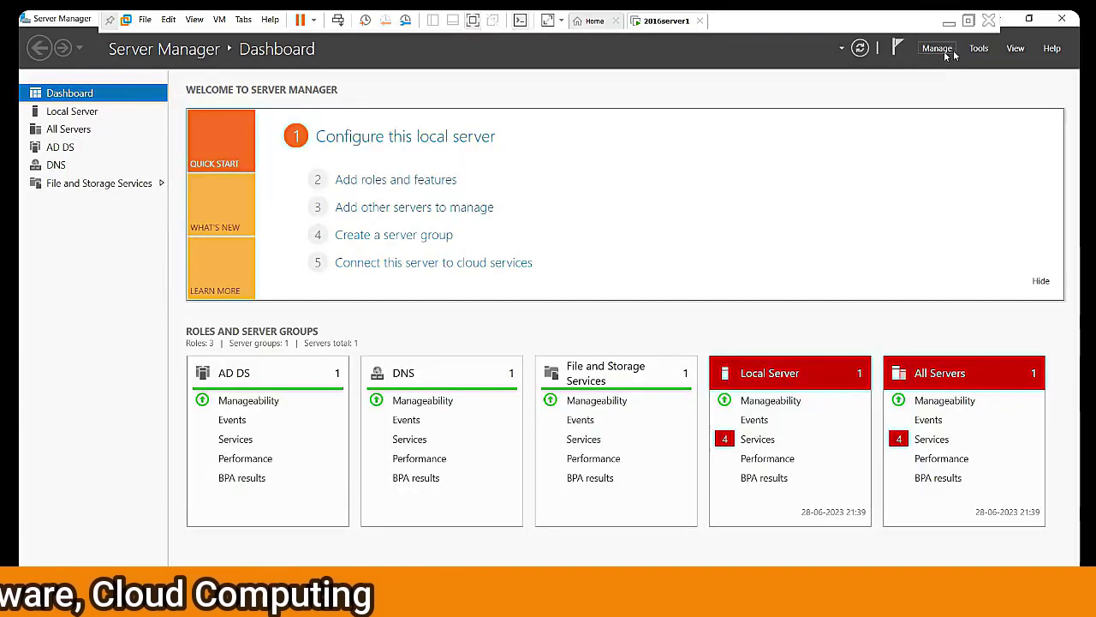
Start adding roles and features, keep the default installation type and server, and select the DHCP Server role with its required management tools.
{"action": "left_click", "coordinate": [945, 53]}
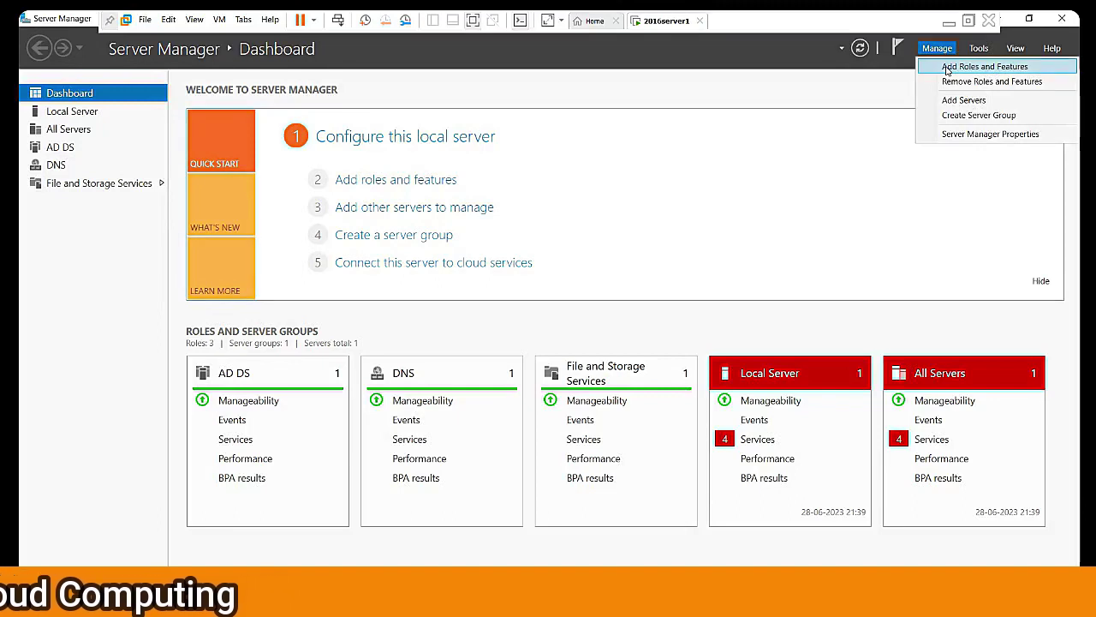
{"action": "left_click", "coordinate": [947, 69]}
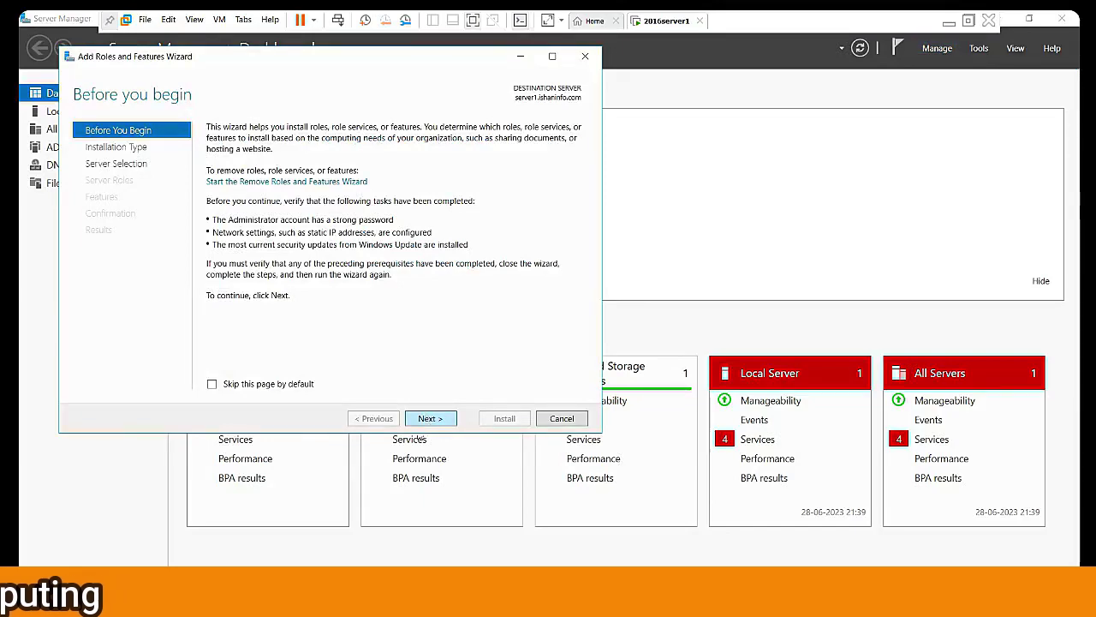
{"action": "left_click", "coordinate": [428, 419]}
{"action": "left_click", "coordinate": [430, 419]}
{"action": "left_click", "coordinate": [430, 419]}
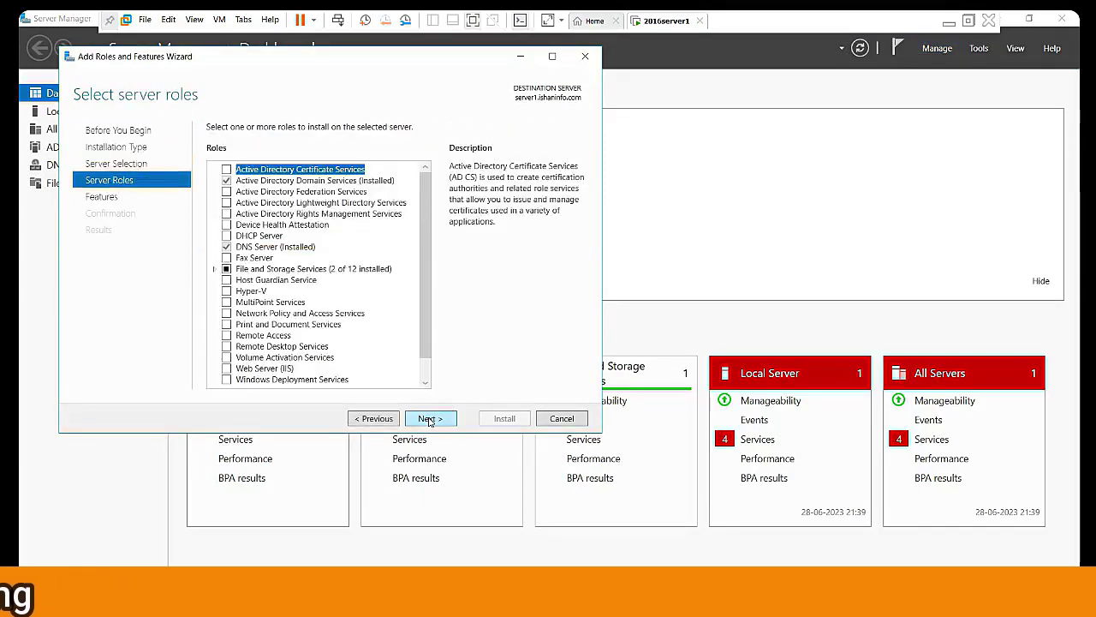
{"action": "left_click", "coordinate": [229, 236]}
{"action": "left_click", "coordinate": [372, 356]}
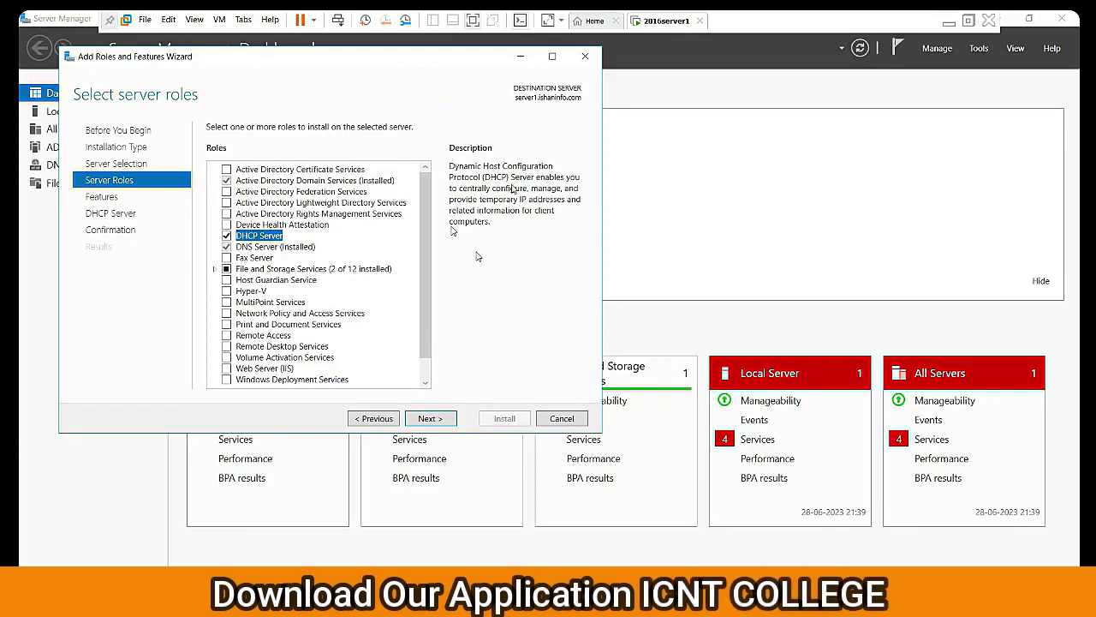
Install the DHCP Server role with automatic restart of the destination server allowed, and close the finished wizard.
{"action": "left_click", "coordinate": [428, 418]}
{"action": "left_click", "coordinate": [428, 417]}
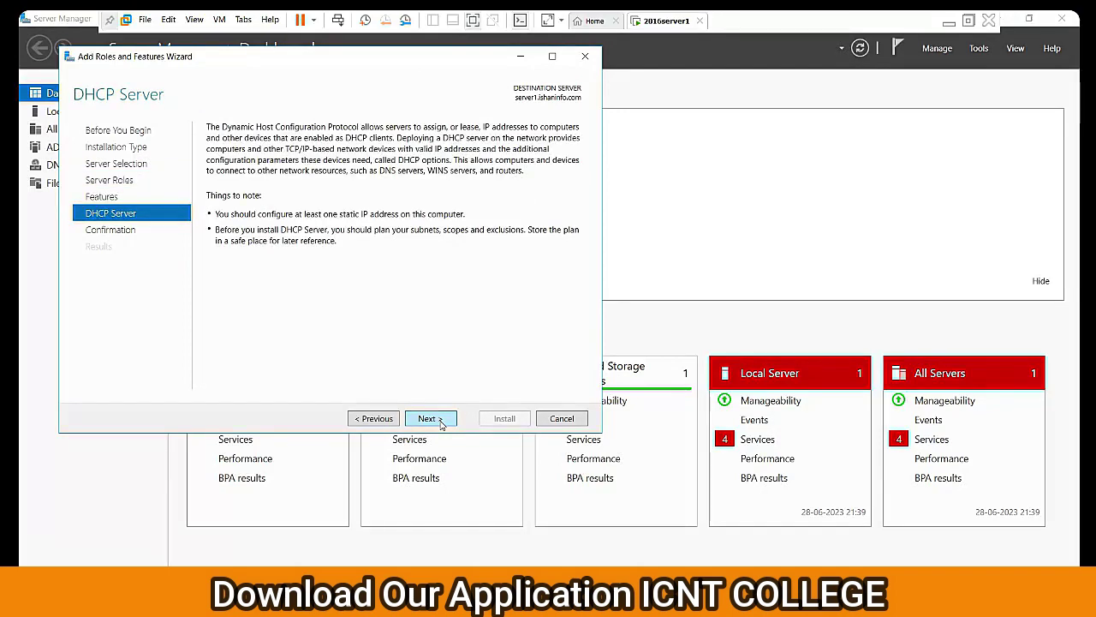
{"action": "left_click", "coordinate": [428, 418]}
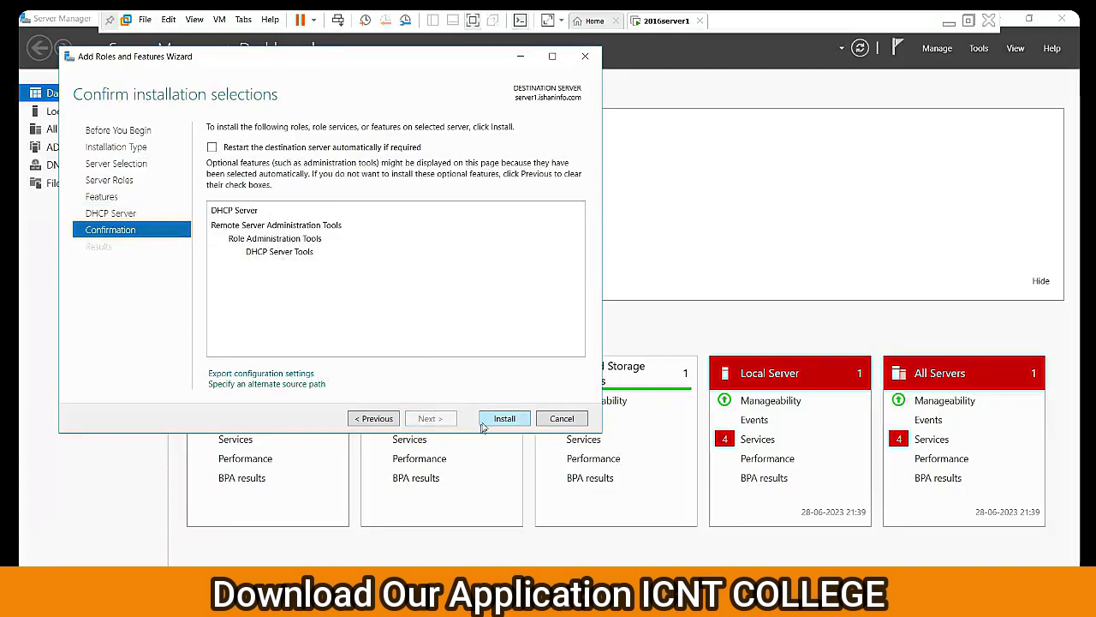
{"action": "left_click", "coordinate": [228, 151]}
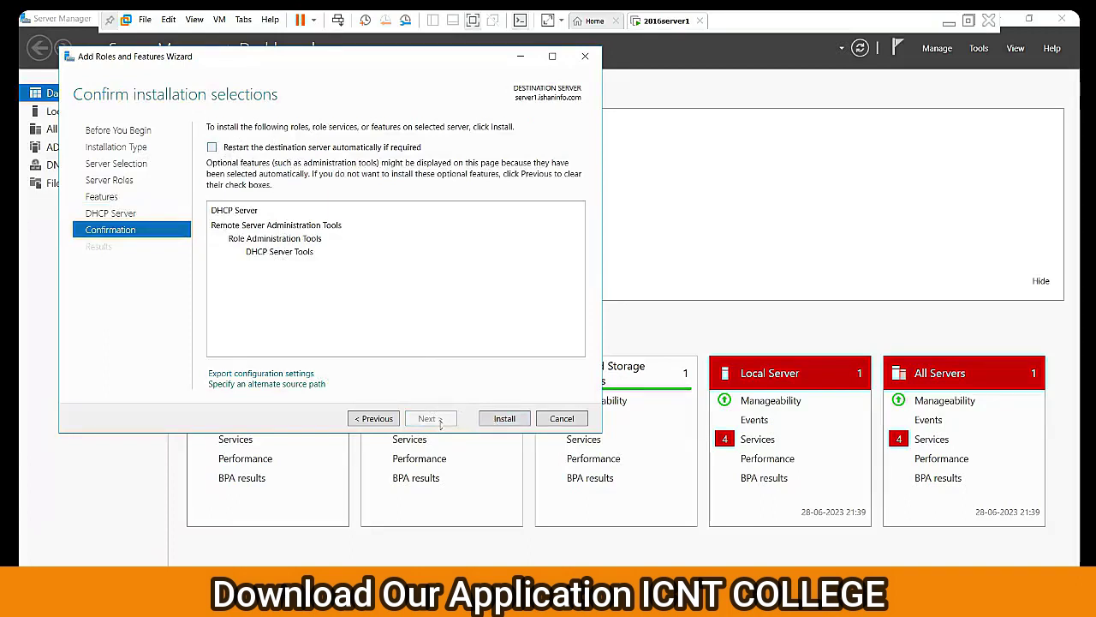
{"action": "left_click", "coordinate": [600, 356]}
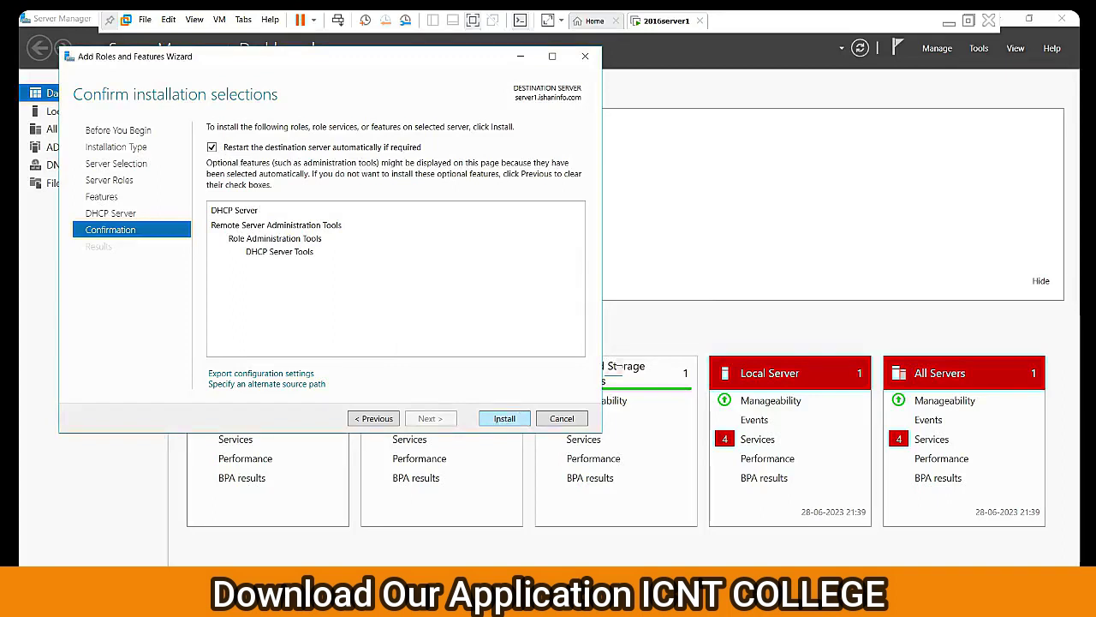
{"action": "left_click", "coordinate": [505, 418]}
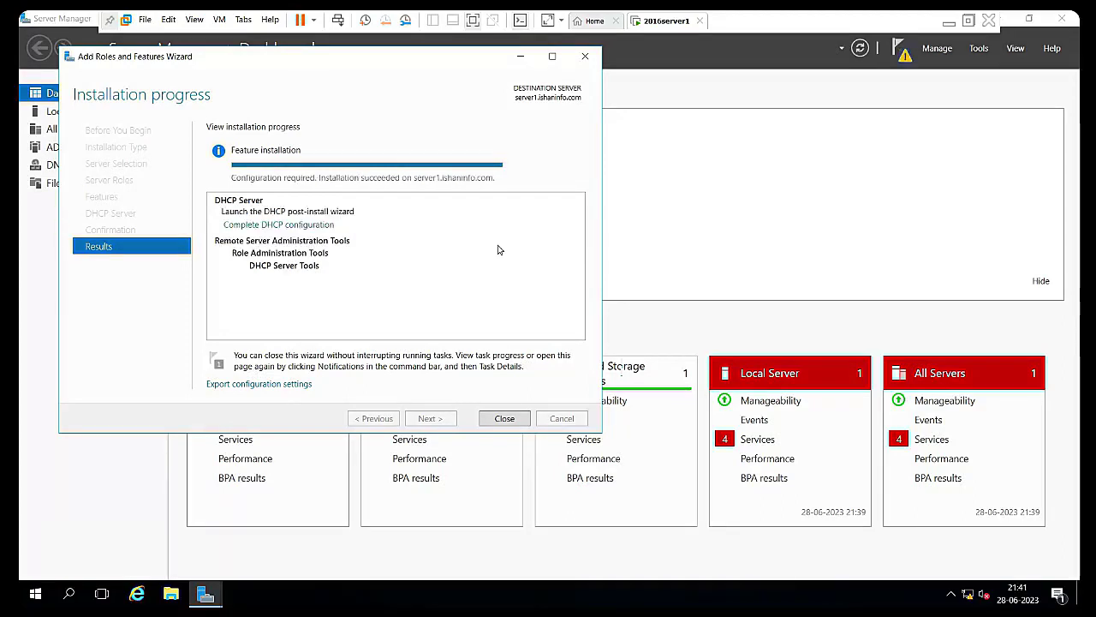
{"action": "left_click", "coordinate": [505, 419]}
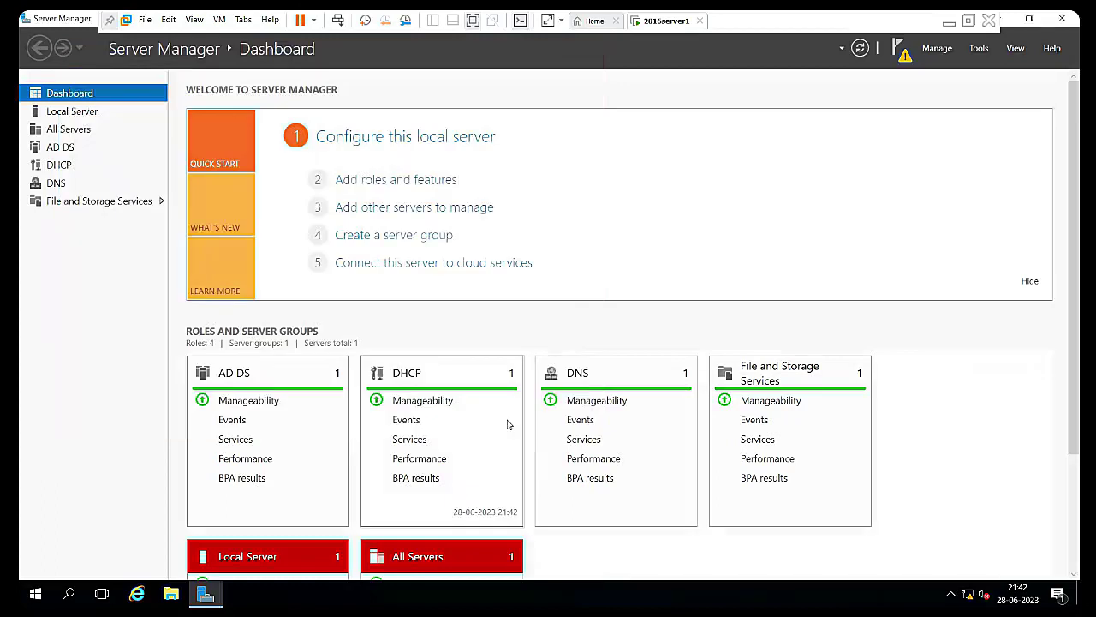
Complete the DHCP post-install configuration, authorizing the server in AD DS with the prefilled domain administrator credentials.
{"action": "left_click", "coordinate": [904, 58]}
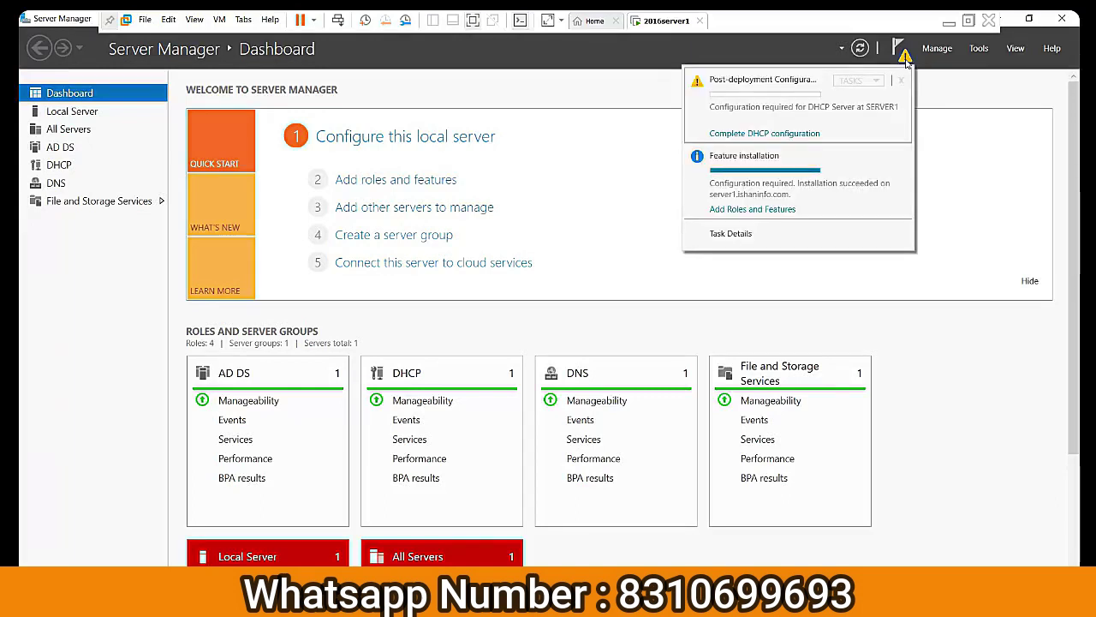
{"action": "left_click", "coordinate": [773, 135]}
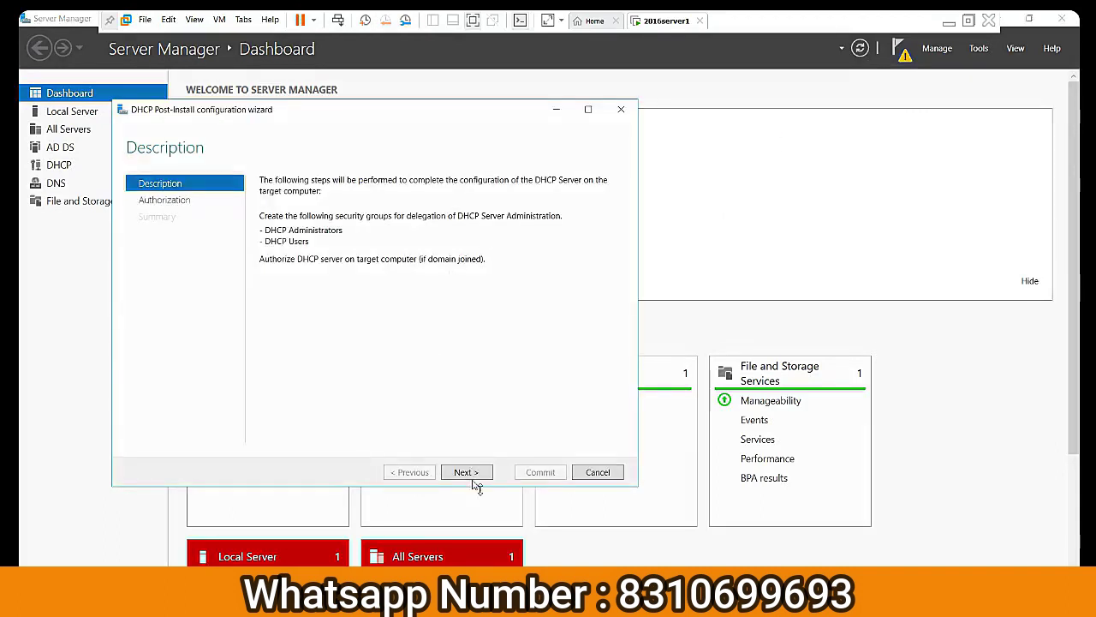
{"action": "left_click", "coordinate": [467, 472]}
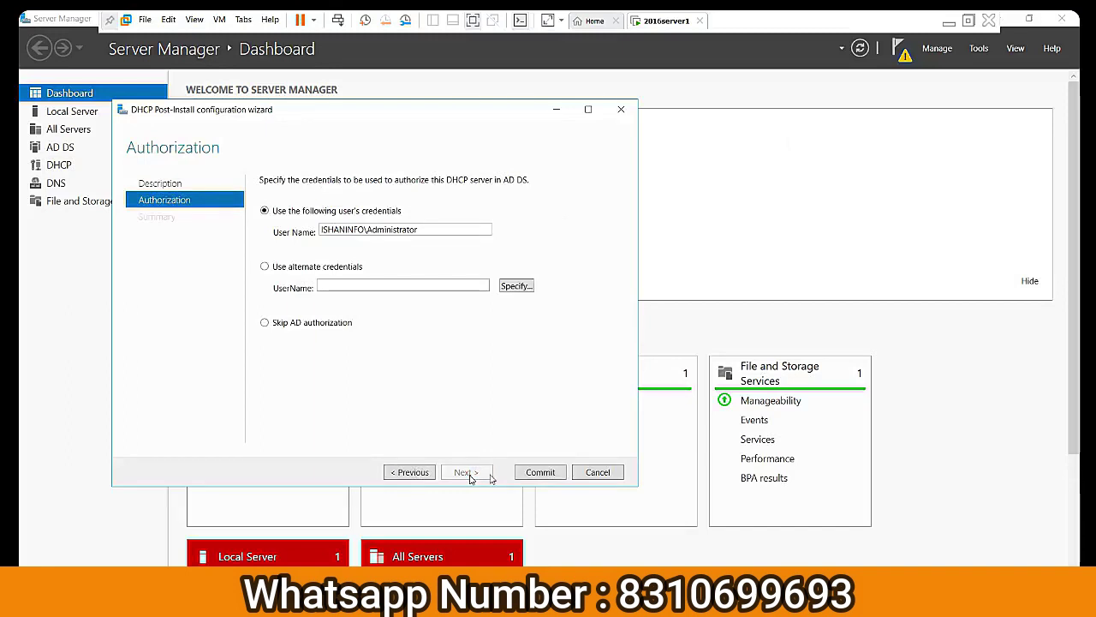
{"action": "left_click", "coordinate": [539, 472]}
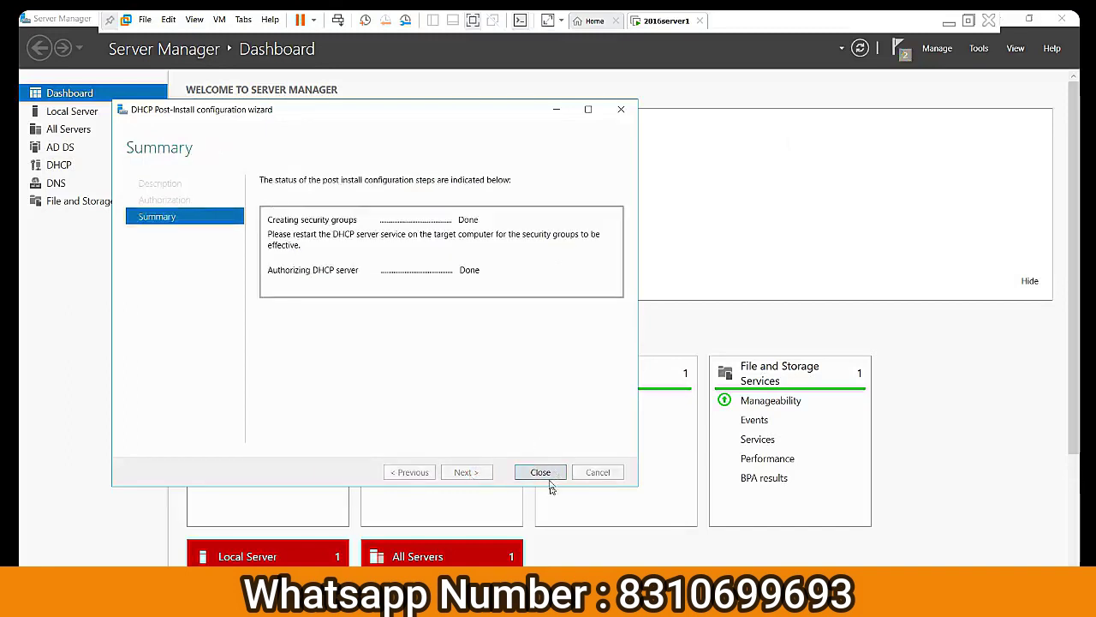
{"action": "left_click", "coordinate": [548, 474]}
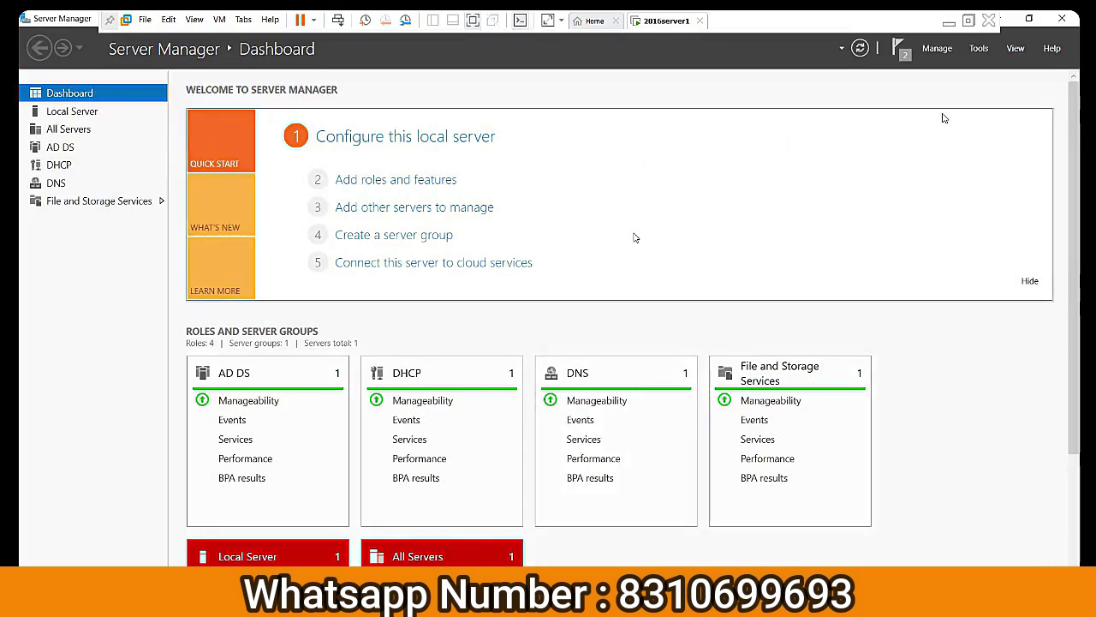
Open the DHCP management console, maximize it, and expand and select the server1.ishaninfo.com node.
{"action": "left_click", "coordinate": [978, 49]}
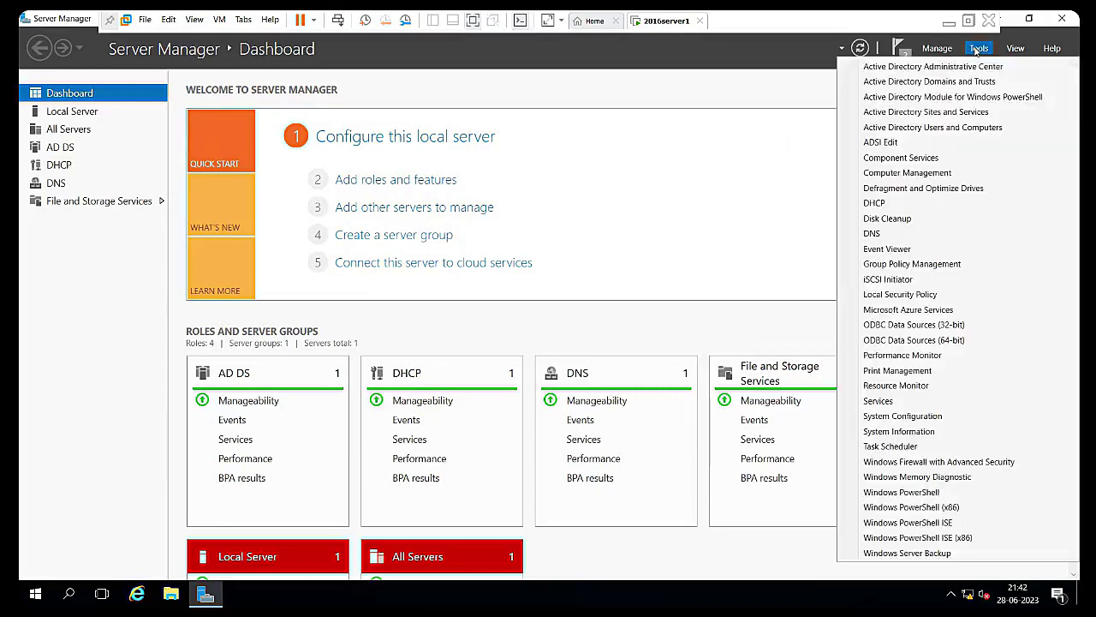
{"action": "left_click", "coordinate": [938, 218]}
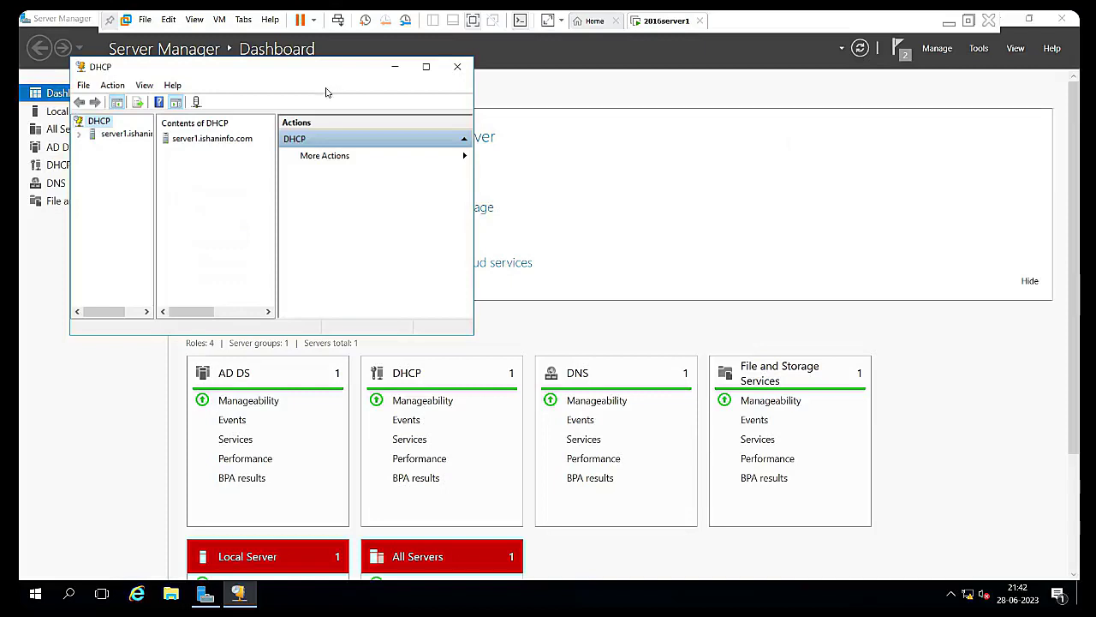
{"action": "double_click", "coordinate": [325, 69]}
{"action": "left_click", "coordinate": [30, 83]}
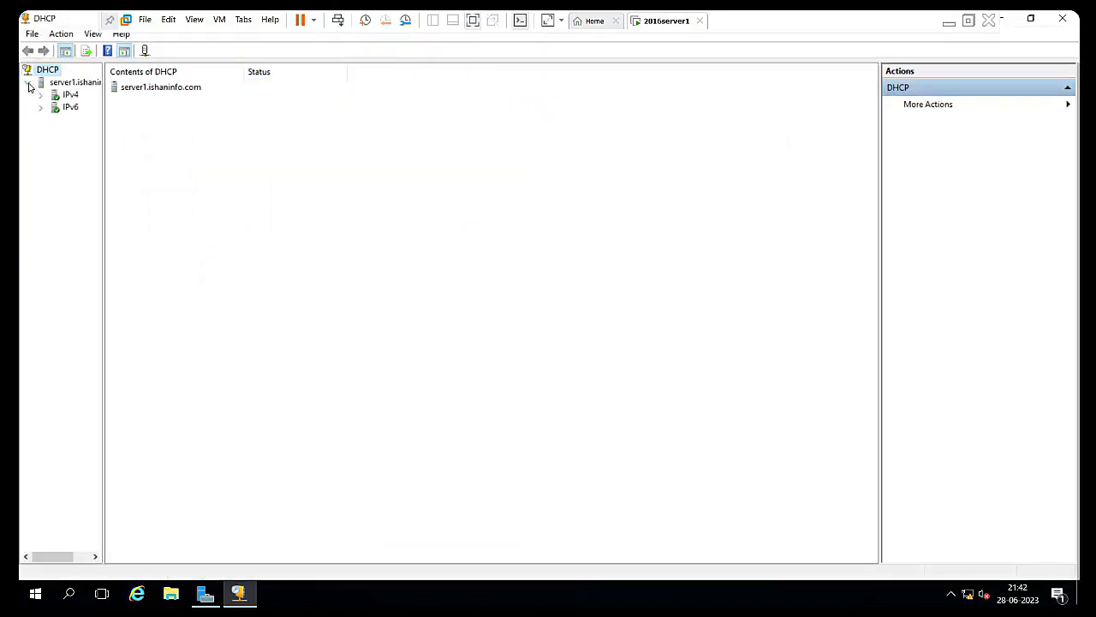
{"action": "left_click", "coordinate": [72, 82]}
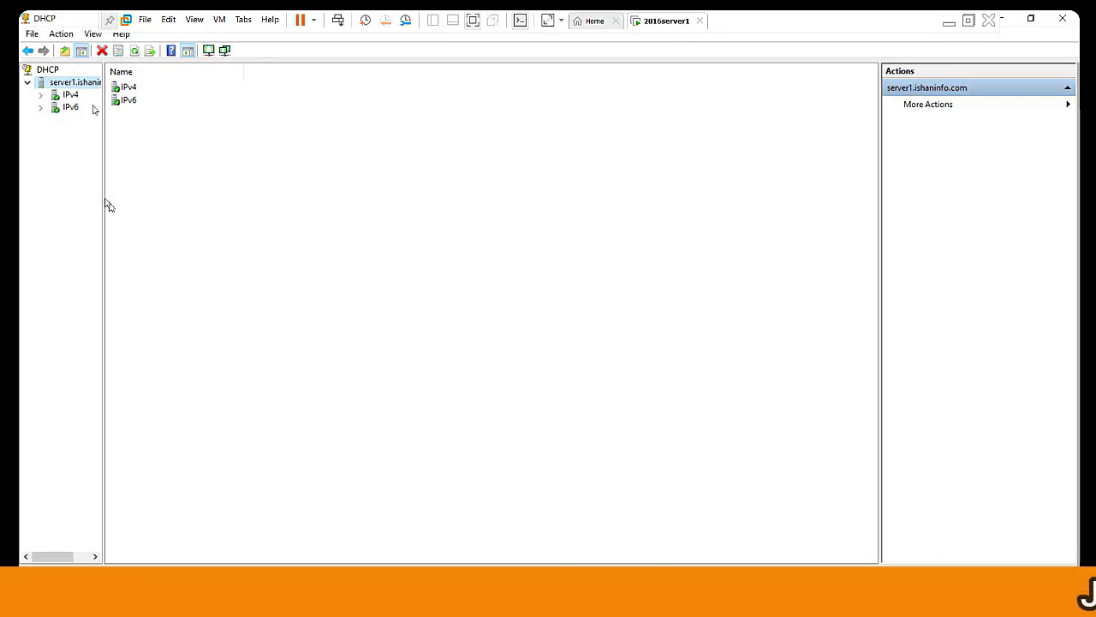
Expand the IPv4 node under the DHCP server and widen the console tree to show full node names.
{"action": "right_click", "coordinate": [54, 87]}
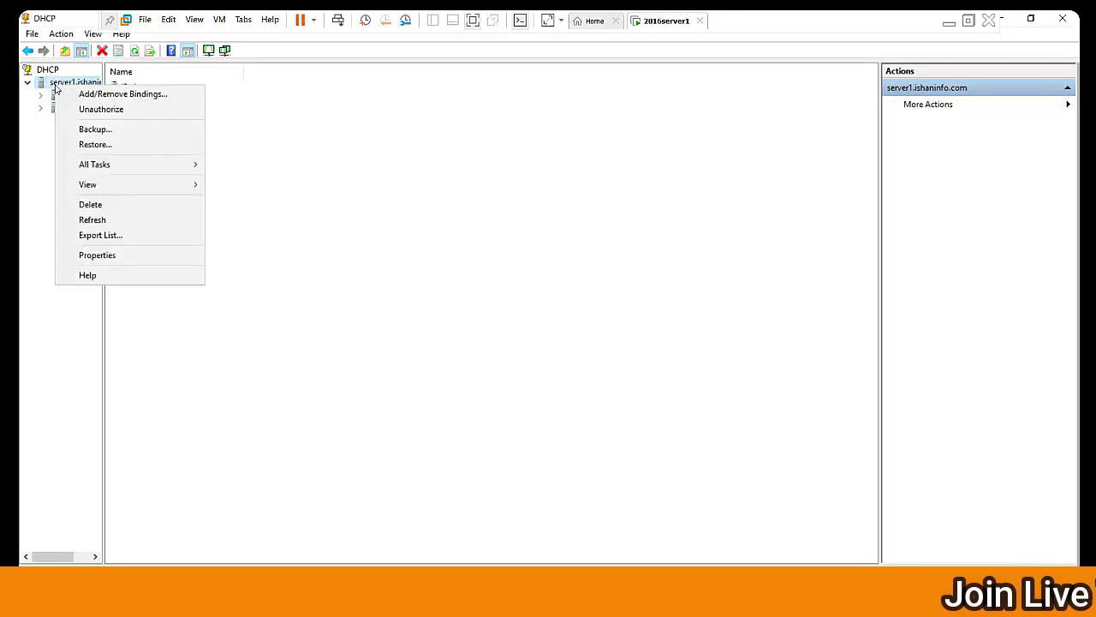
{"action": "key", "text": "Escape"}
{"action": "double_click", "coordinate": [73, 96]}
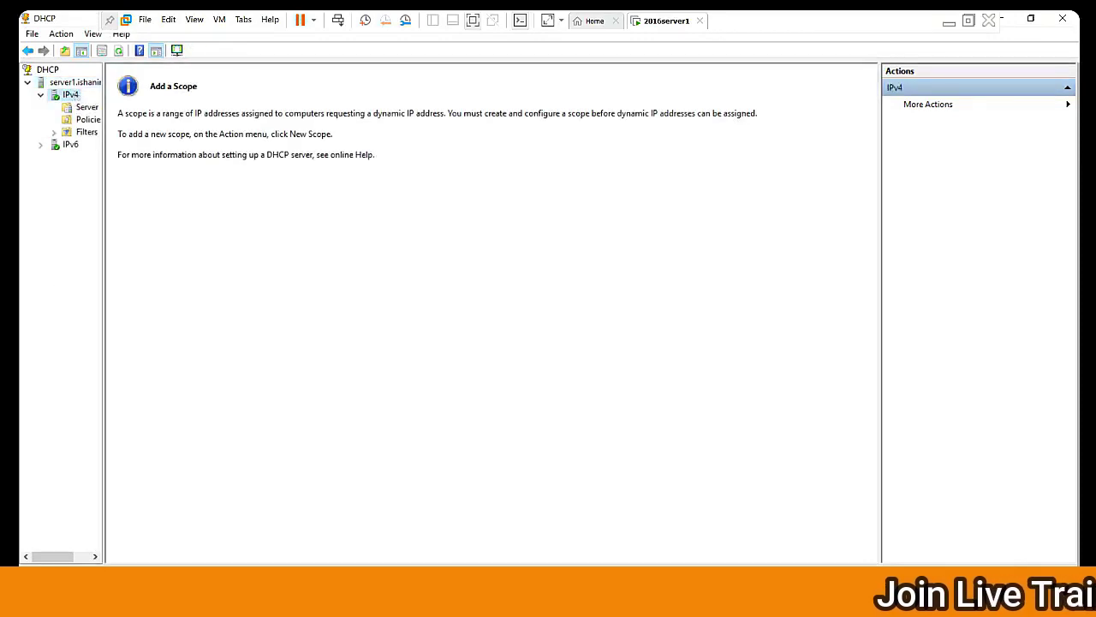
{"action": "left_click_drag", "start_coordinate": [103, 195], "coordinate": [193, 193]}
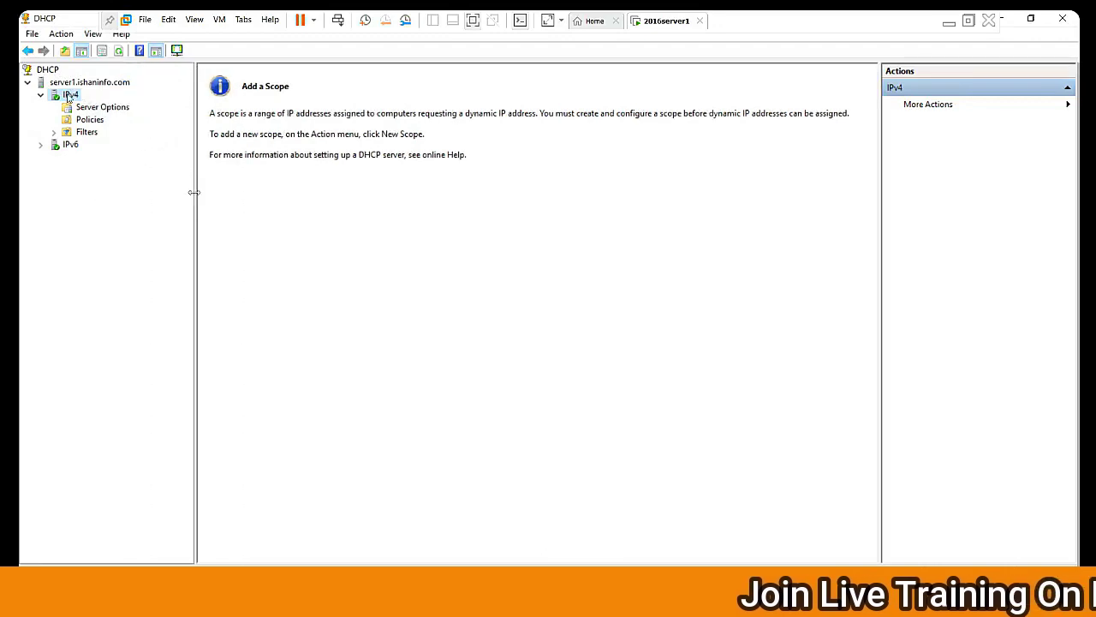
Start a new IPv4 scope and name it scop1, leaving the description empty.
{"action": "right_click", "coordinate": [69, 96]}
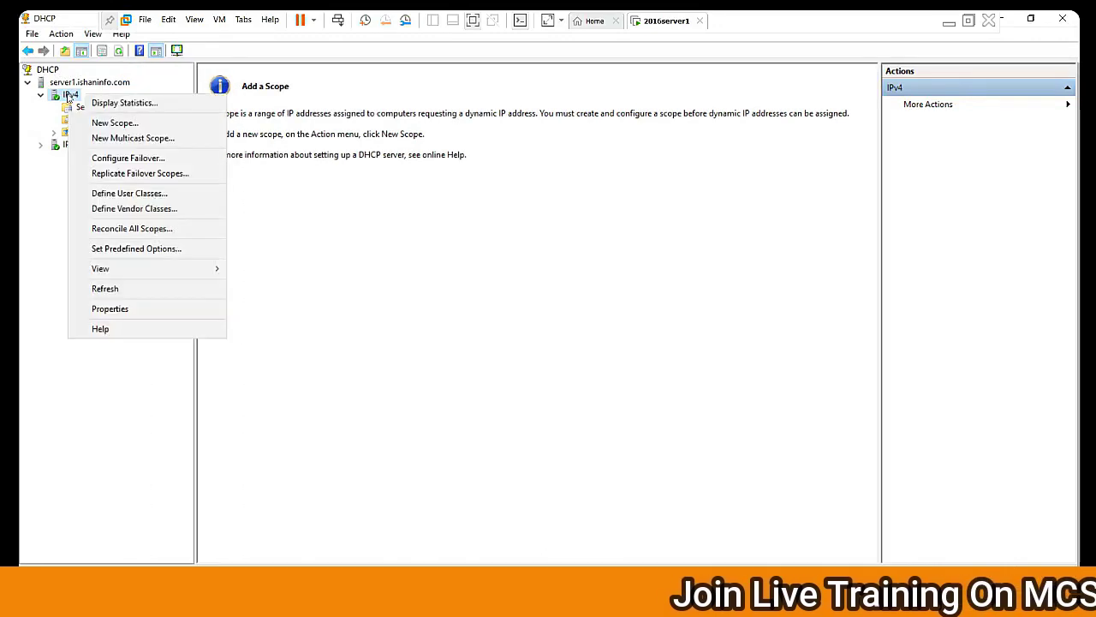
{"action": "left_click", "coordinate": [115, 123]}
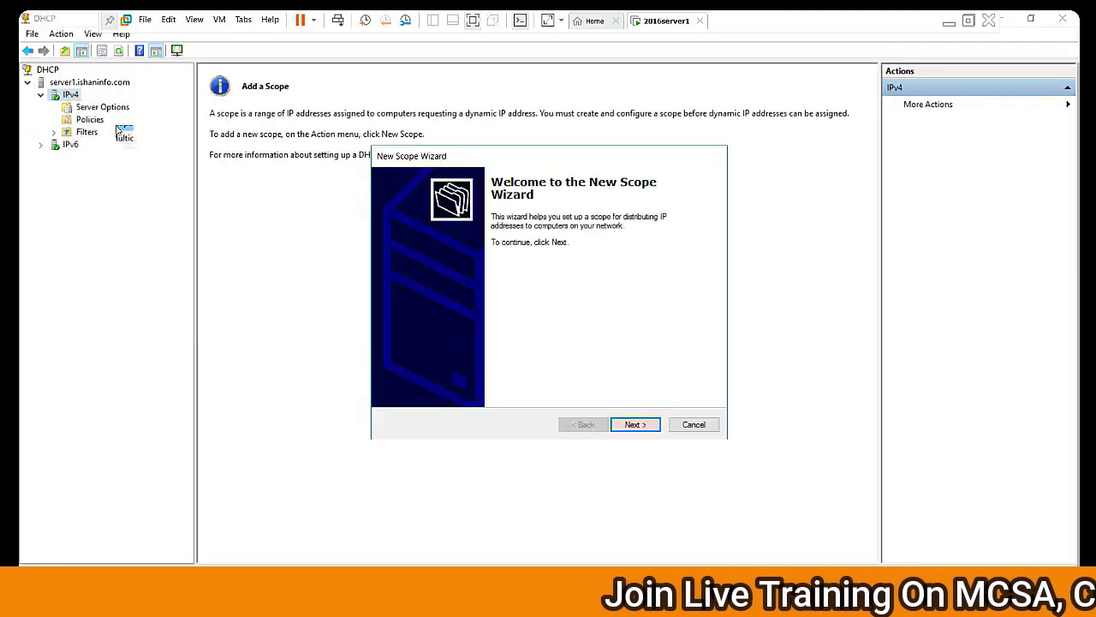
{"action": "left_click", "coordinate": [635, 425]}
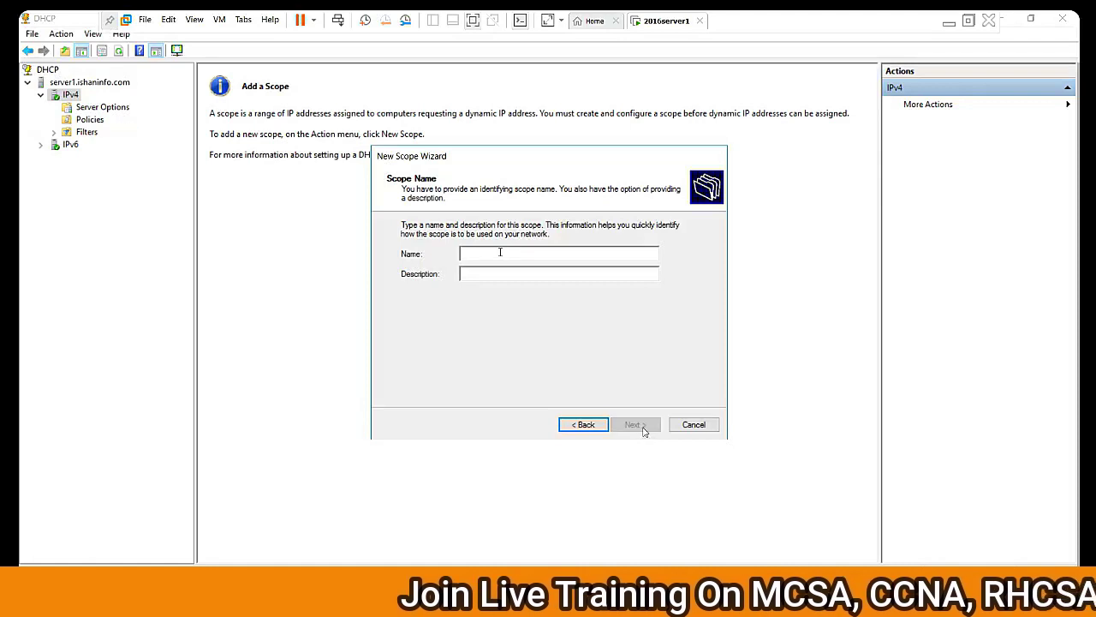
{"action": "type", "text": "scop"}
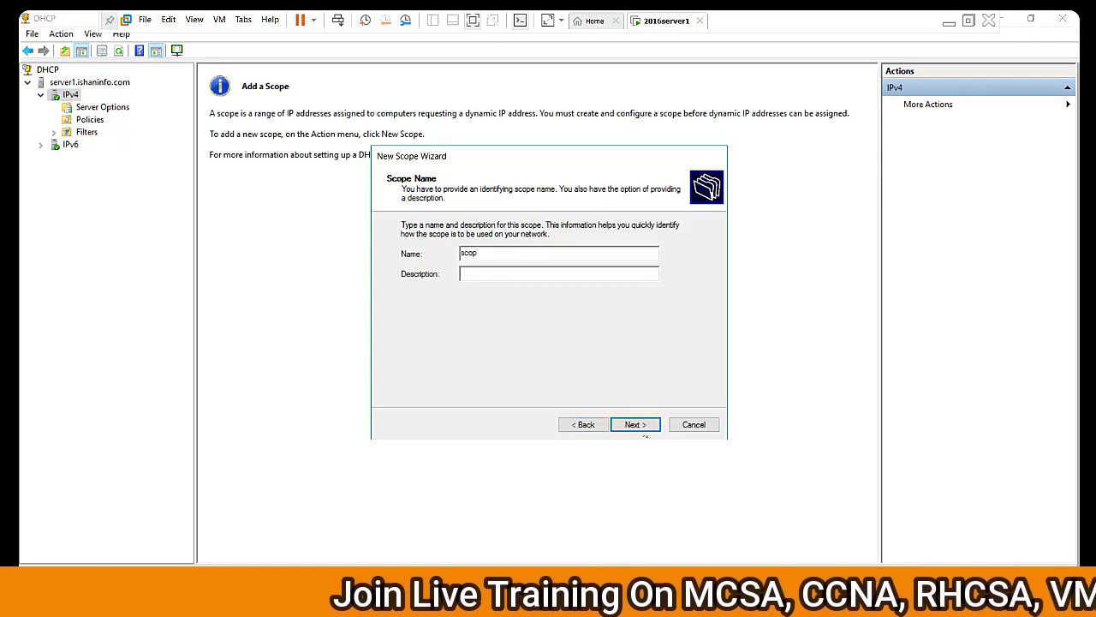
{"action": "type", "text": "1"}
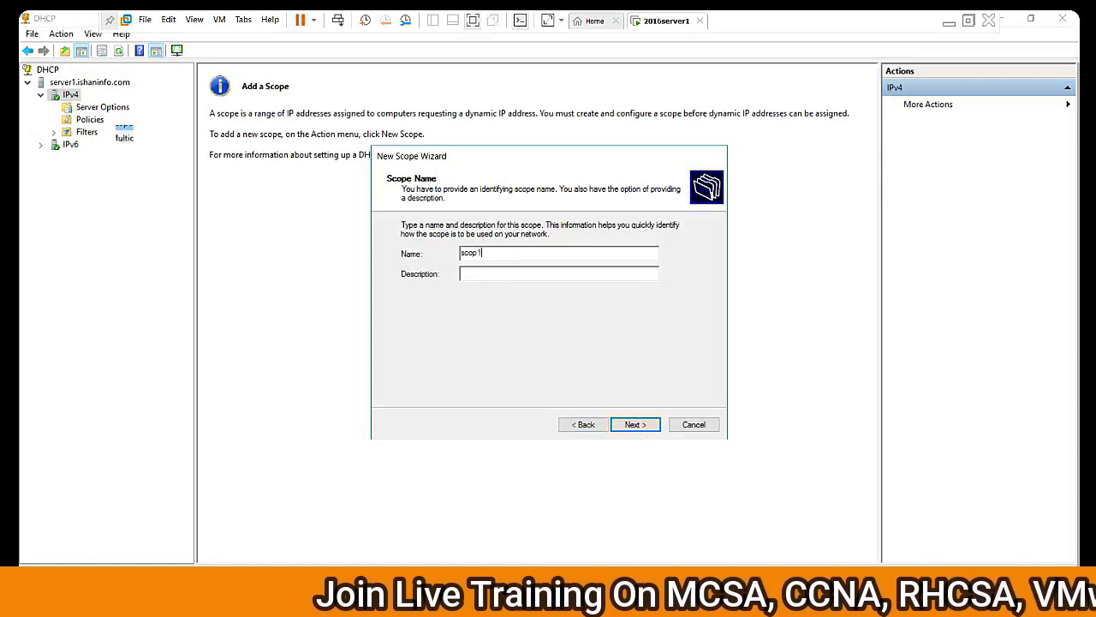
{"action": "left_click", "coordinate": [635, 425]}
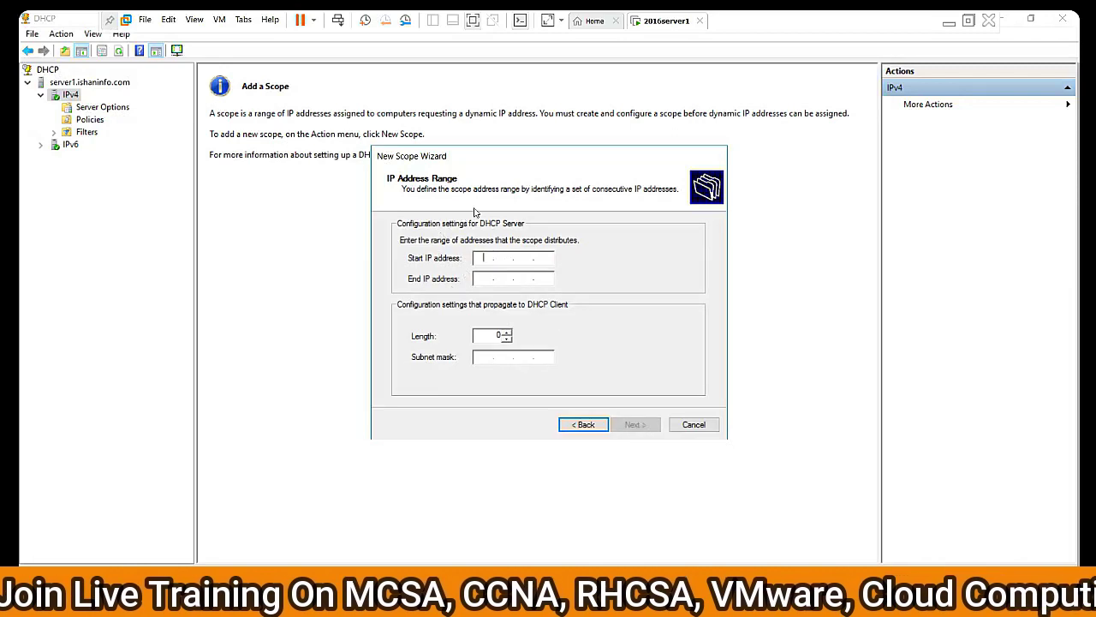
Set the scope's address range from 172.16.0.2 to 172.16.0.254, keeping prefix length 16 and subnet mask 255.255.0.0.
{"action": "type", "text": "172 . 16 . 0 . 2"}
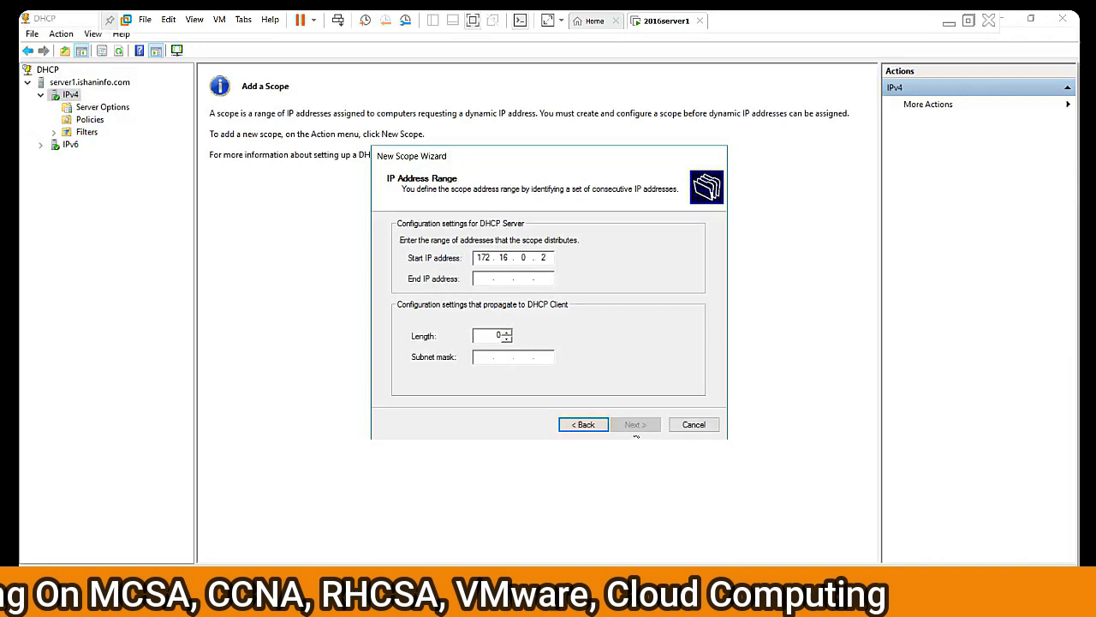
{"action": "key", "text": "Tab"}
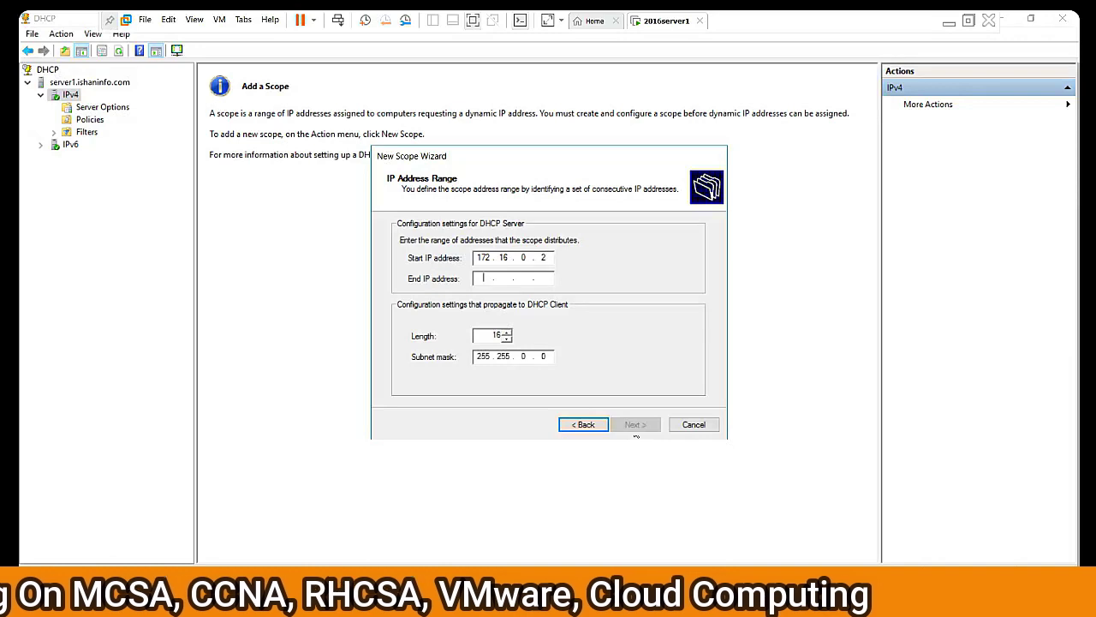
{"action": "type", "text": "1"}
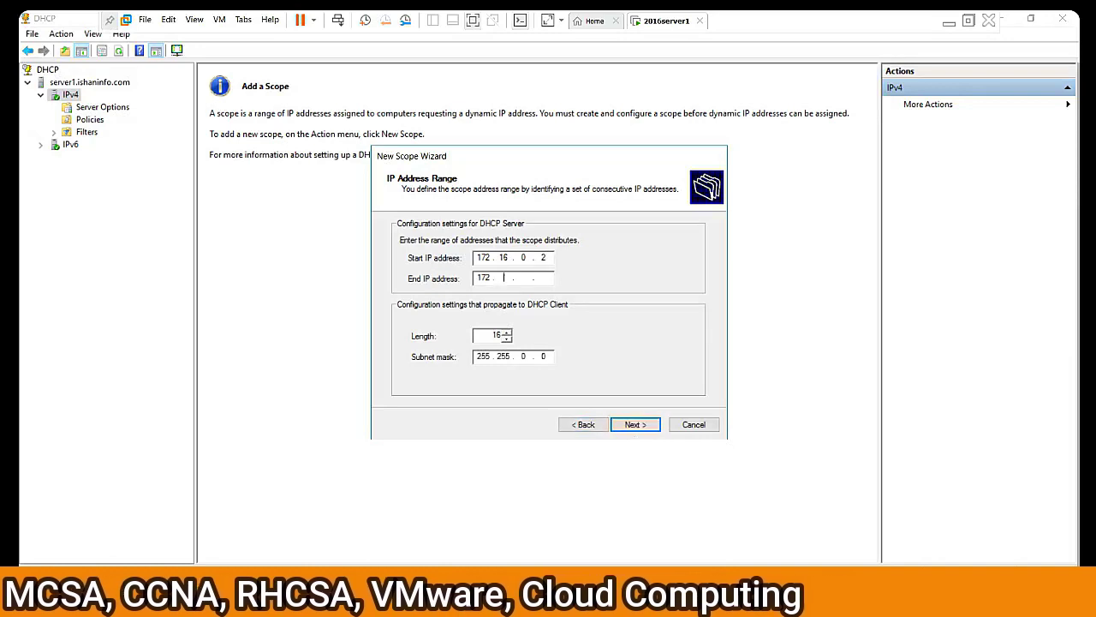
{"action": "type", "text": "72 . 16 . 0 . "}
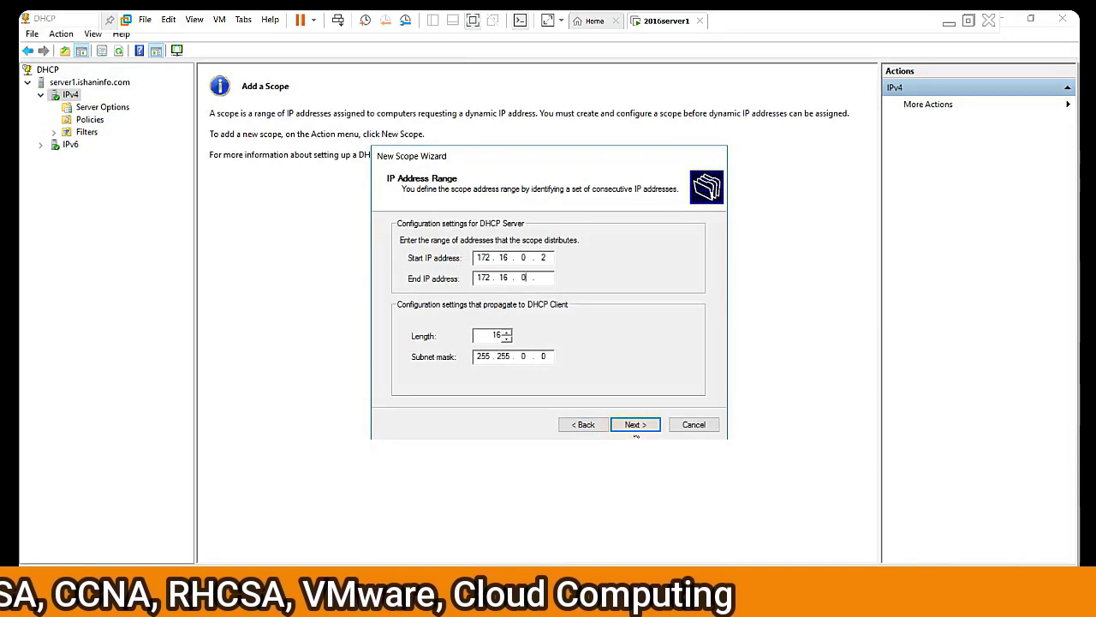
{"action": "type", "text": "254"}
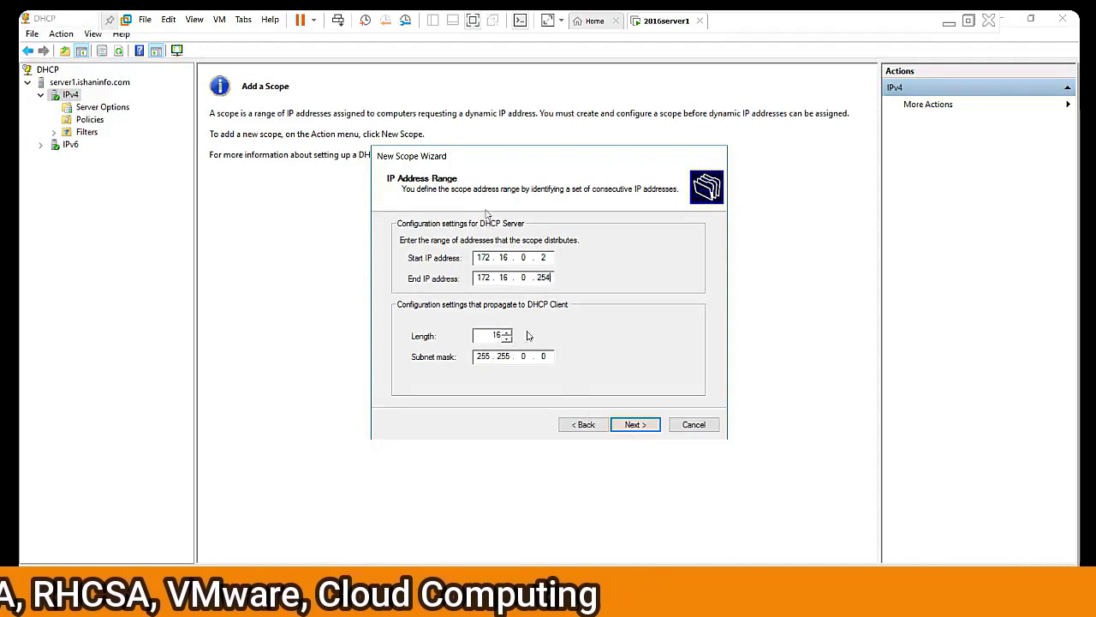
{"action": "left_click", "coordinate": [632, 425]}
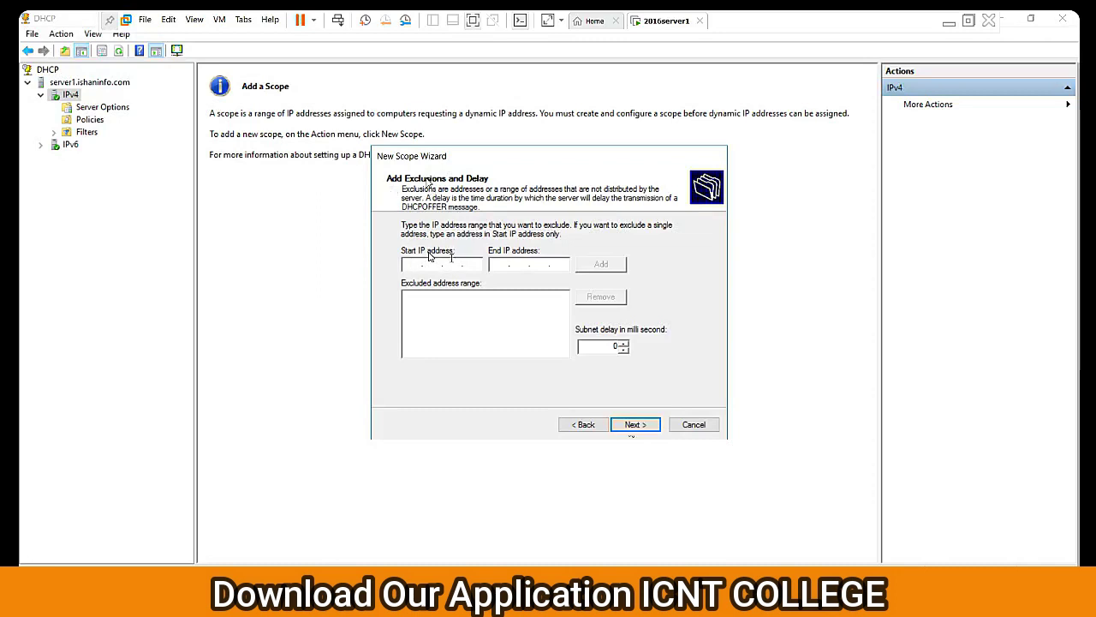
Exclude the addresses 172.16.0.101 to 172.16.0.150 from the scope.
{"action": "type", "text": "172.16."}
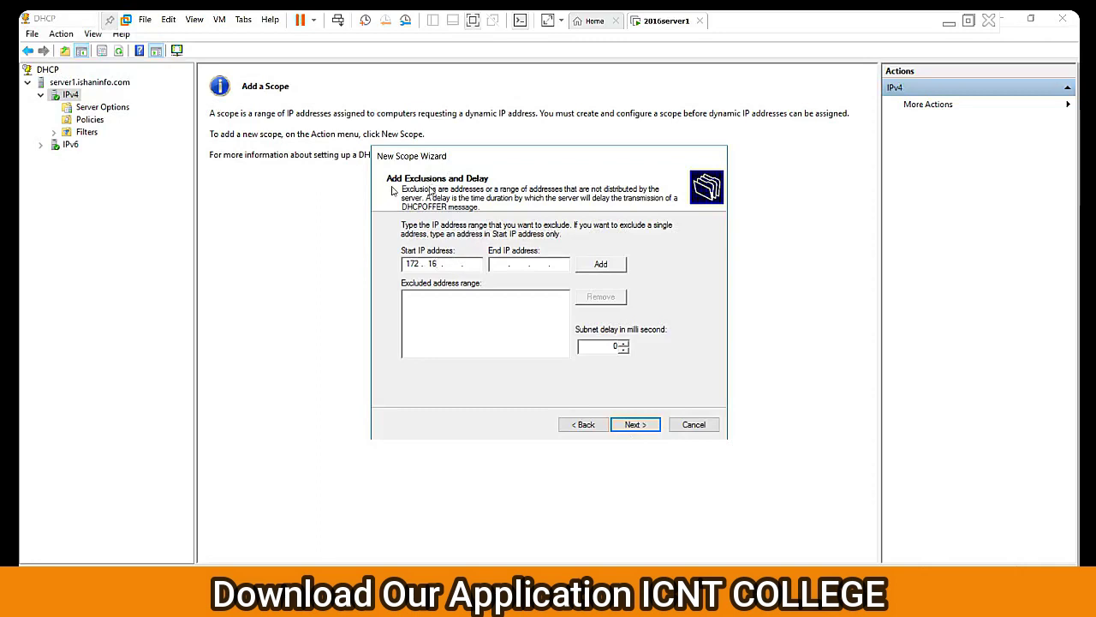
{"action": "type", "text": "0.101"}
{"action": "key", "text": "Tab"}
{"action": "type", "text": "172.16.0.150"}
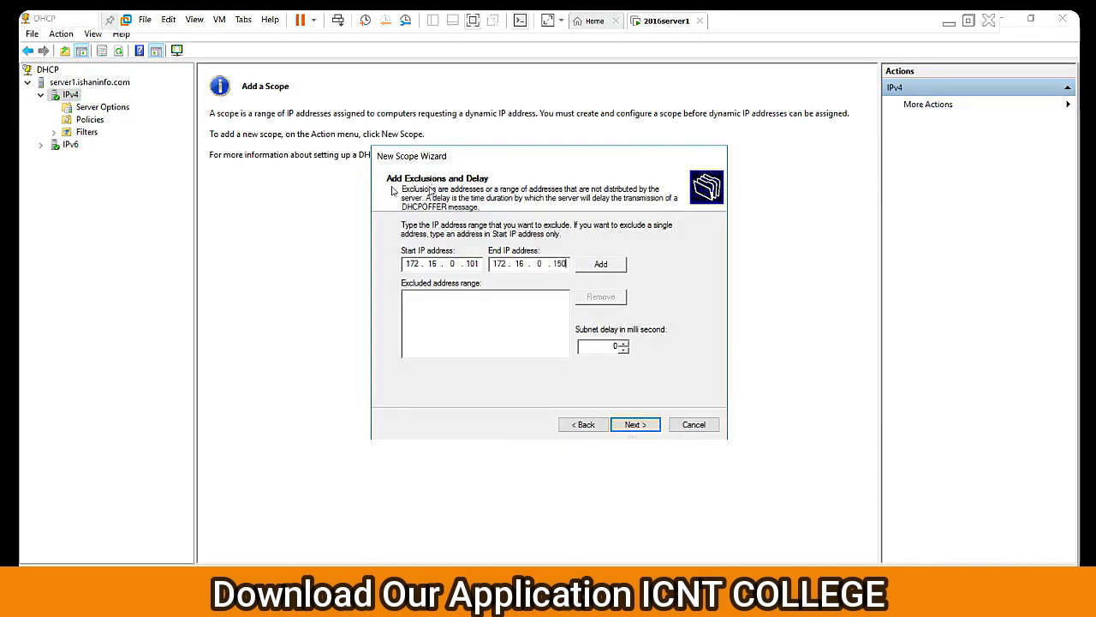
{"action": "left_click", "coordinate": [610, 268]}
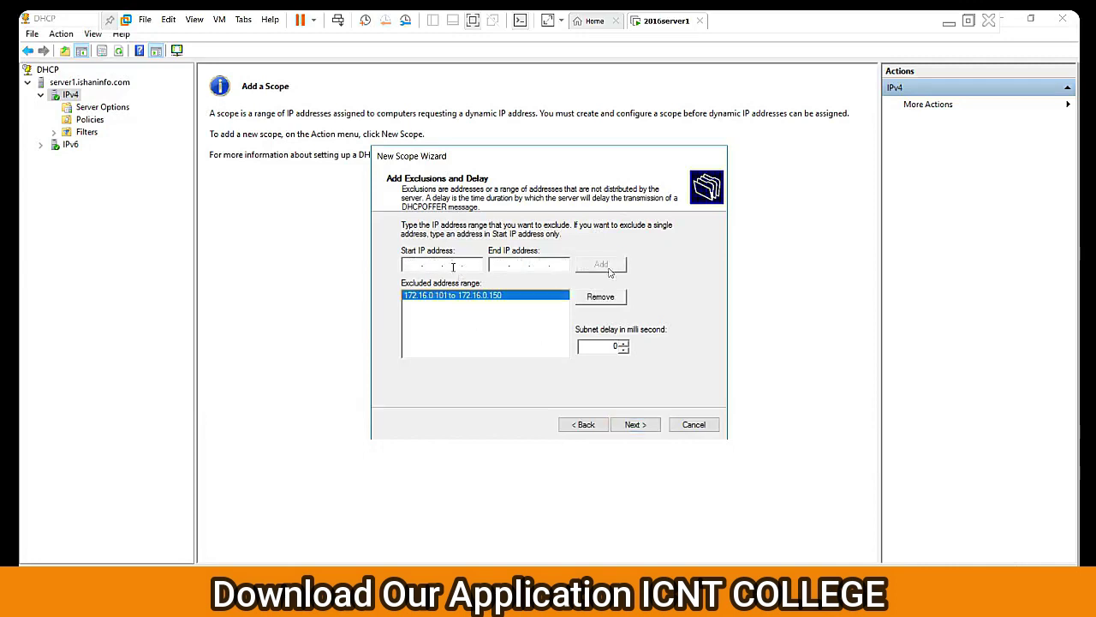
Add a second excluded range from 172.16.0.151 to 172.16.0.200 and continue to the lease duration.
{"action": "type", "text": "172."}
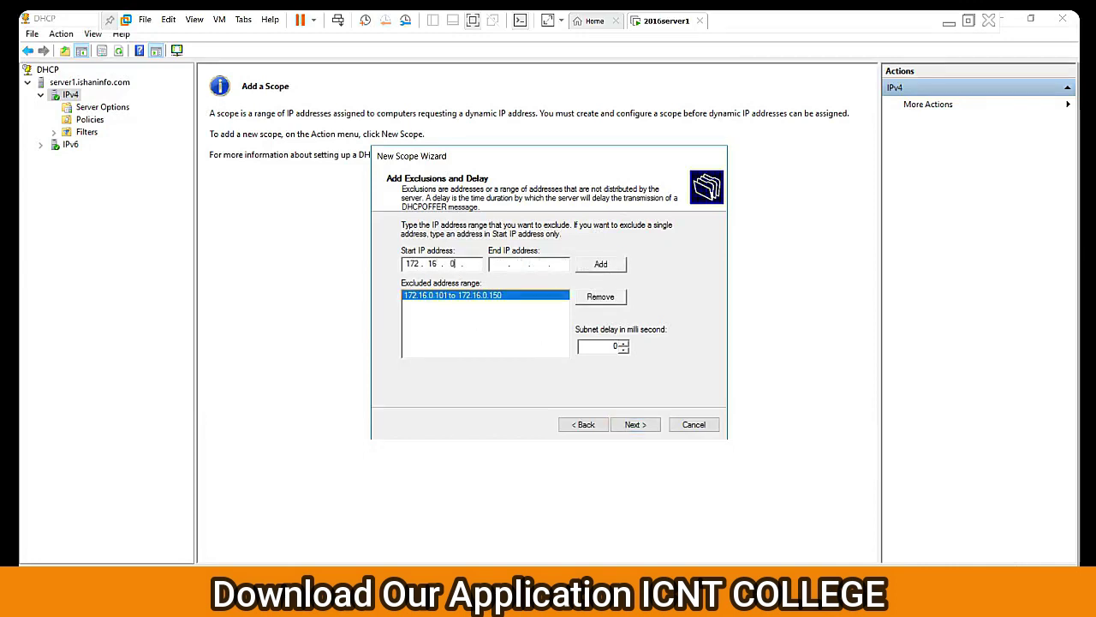
{"action": "type", "text": "16.0."}
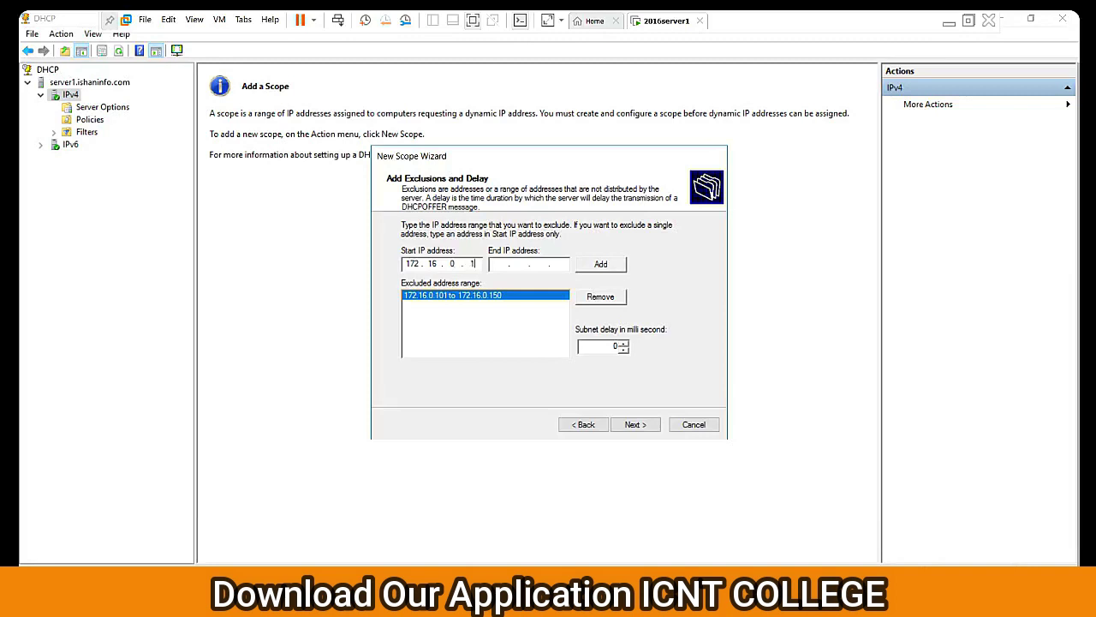
{"action": "type", "text": "151"}
{"action": "key", "text": "Tab"}
{"action": "type", "text": "17"}
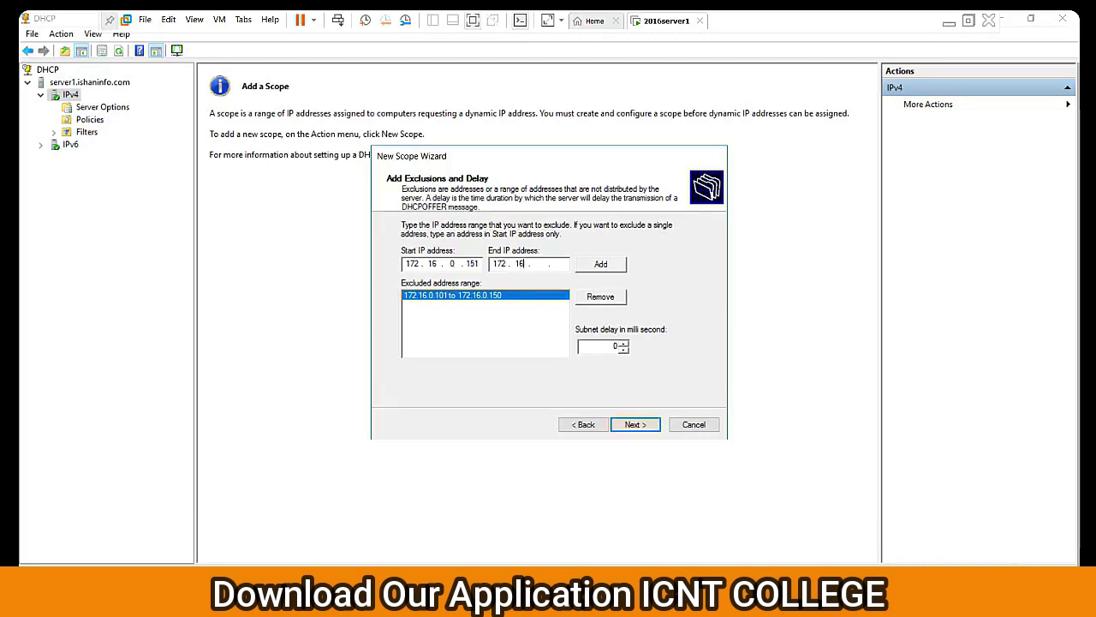
{"action": "type", "text": "2 . 16 . 0 . "}
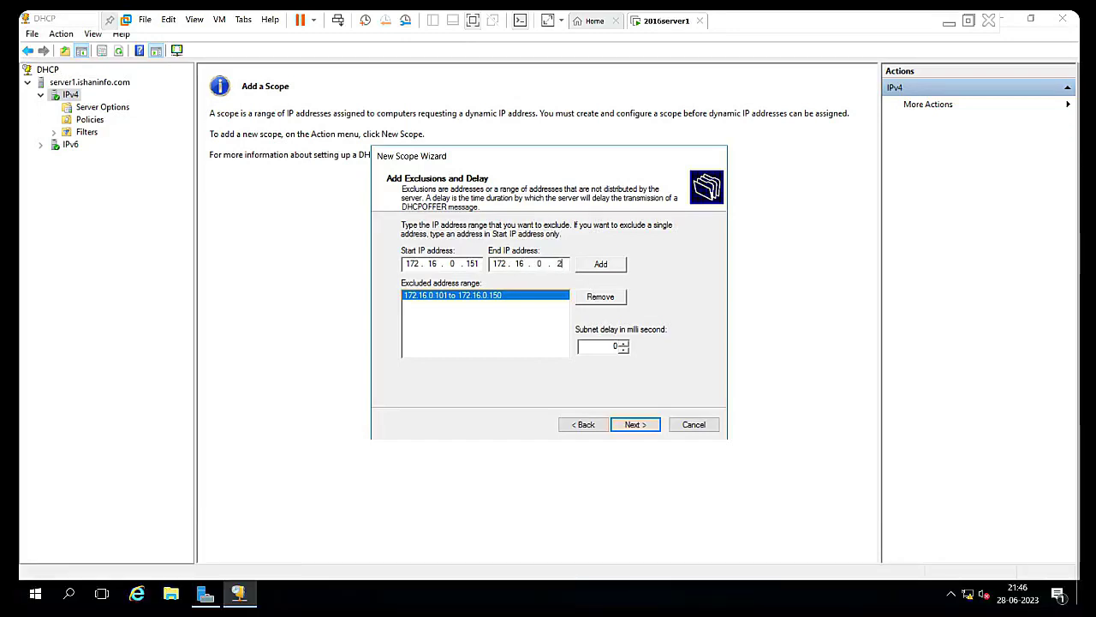
{"action": "type", "text": "200"}
{"action": "left_click", "coordinate": [616, 264]}
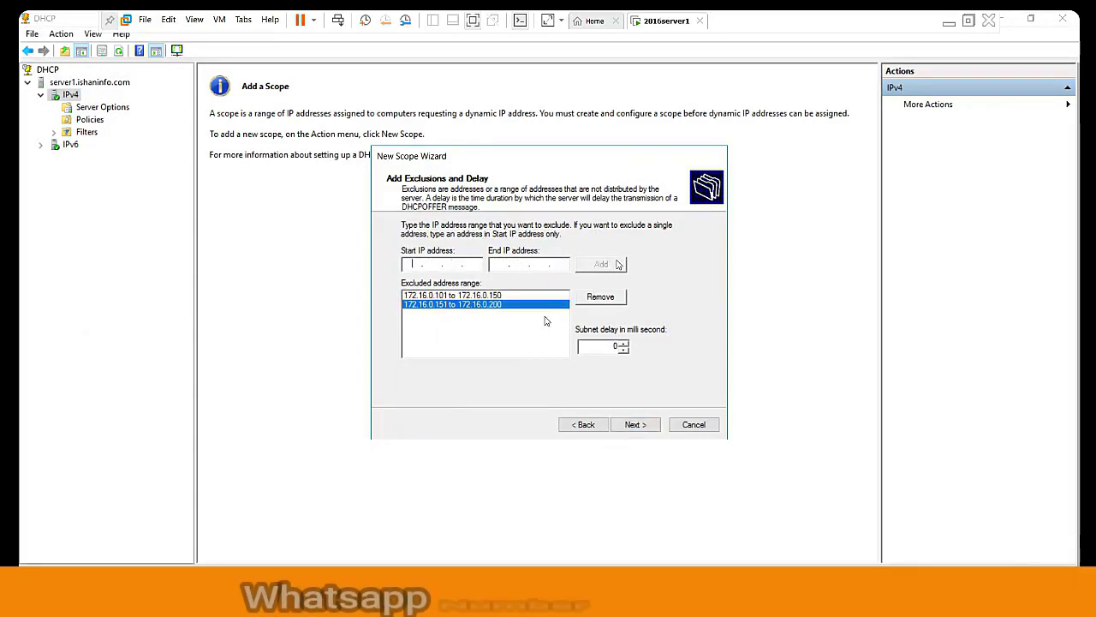
{"action": "left_click", "coordinate": [632, 425]}
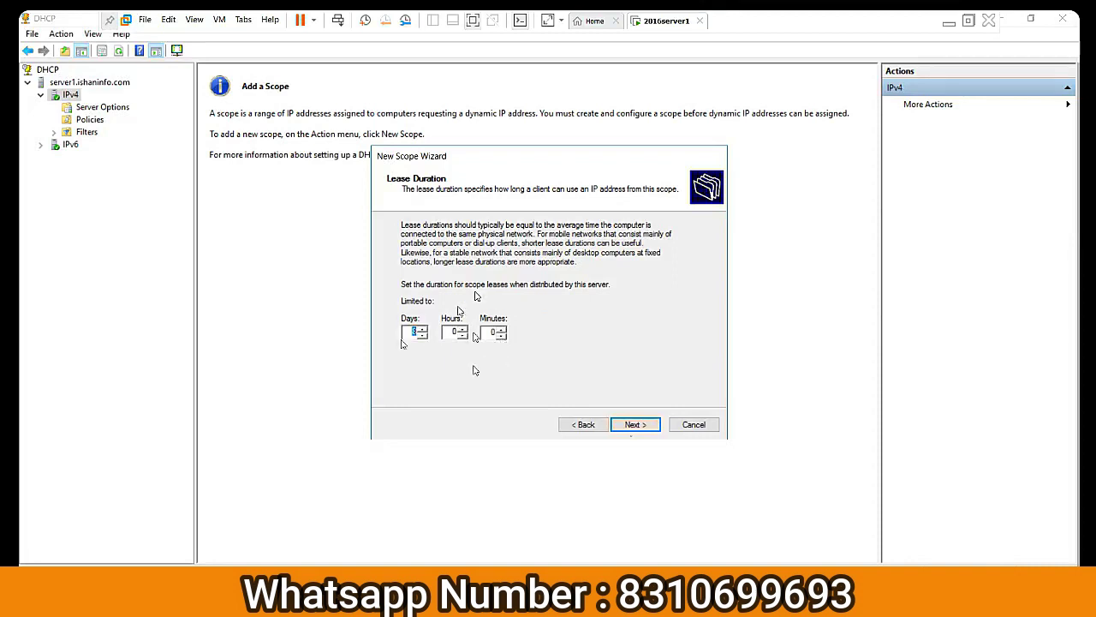
Keep the 8-day lease duration, proceed to the DHCP options, and add 172.16.0.100 as the router (default gateway).
{"action": "left_click", "coordinate": [630, 425]}
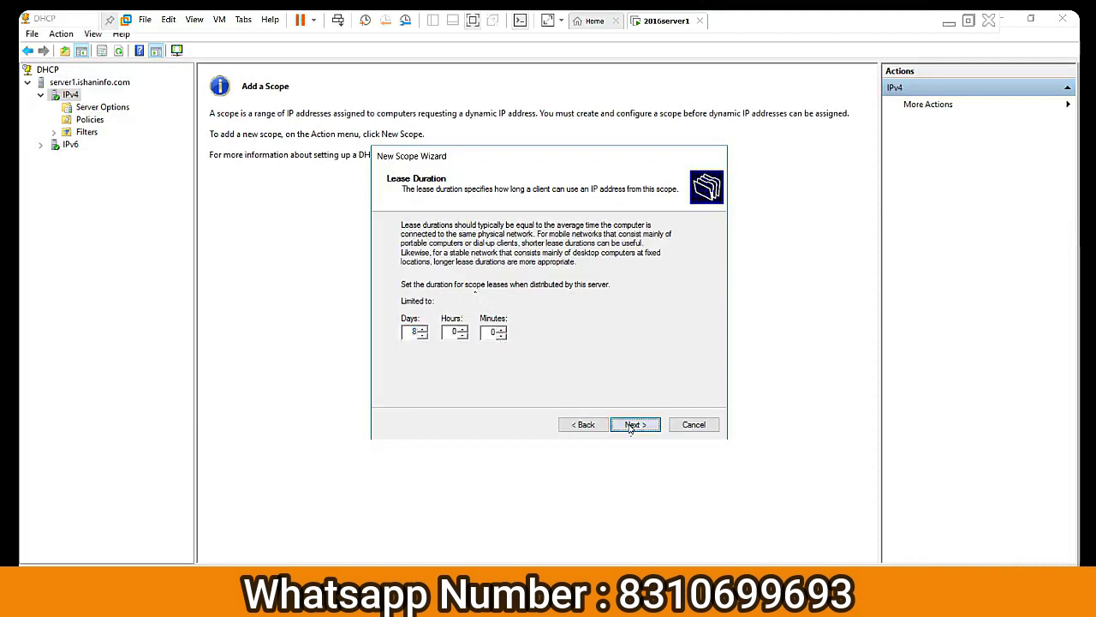
{"action": "left_click", "coordinate": [630, 425]}
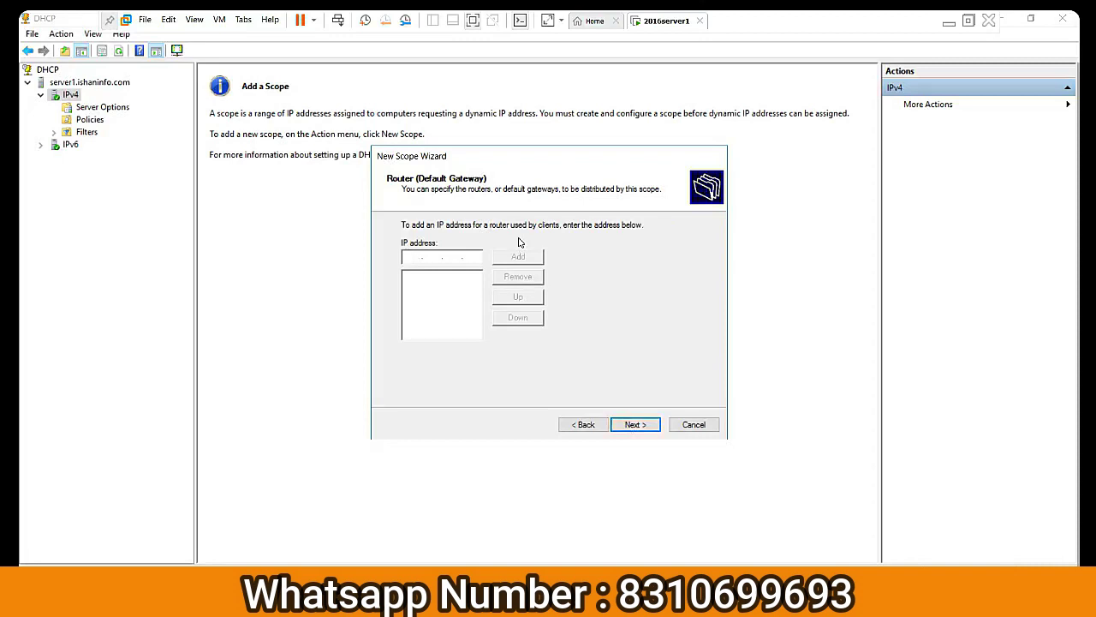
{"action": "type", "text": "1"}
{"action": "type", "text": "100"}
{"action": "left_click", "coordinate": [538, 257]}
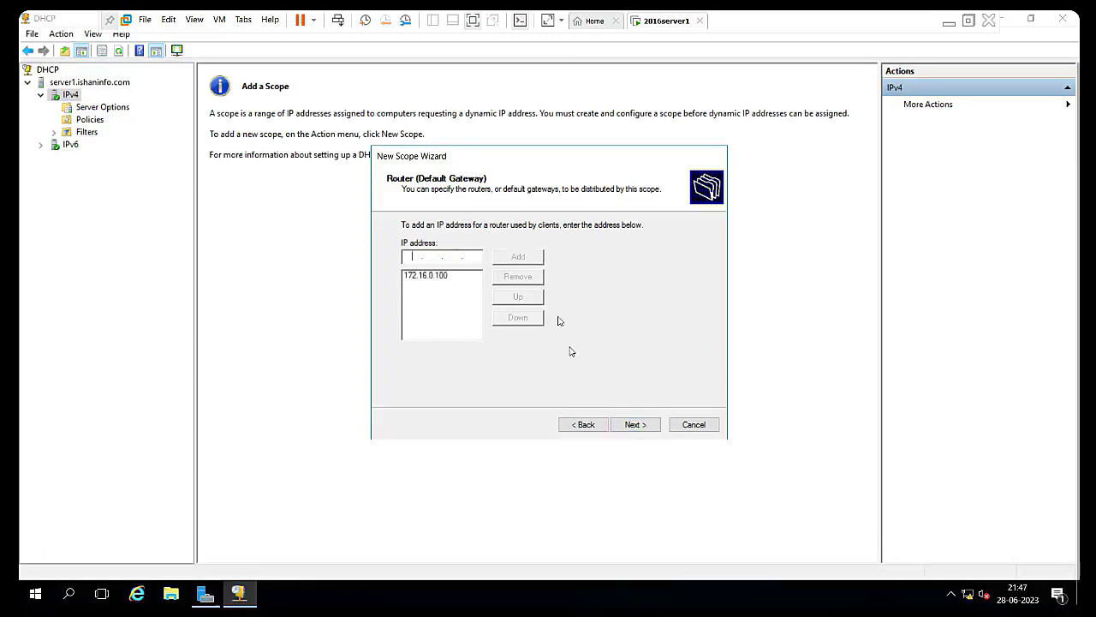
{"action": "left_click", "coordinate": [626, 425]}
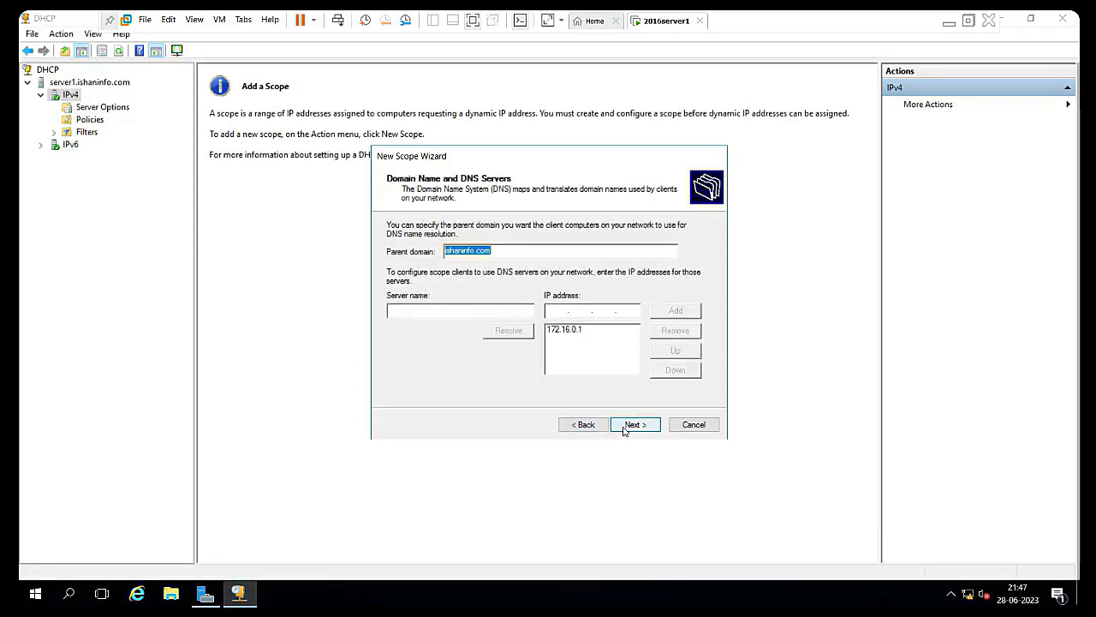
Accept the prefilled domain and DNS settings, skip WINS servers, and finish the scope with immediate activation.
{"action": "left_click", "coordinate": [625, 428]}
{"action": "left_click", "coordinate": [625, 428]}
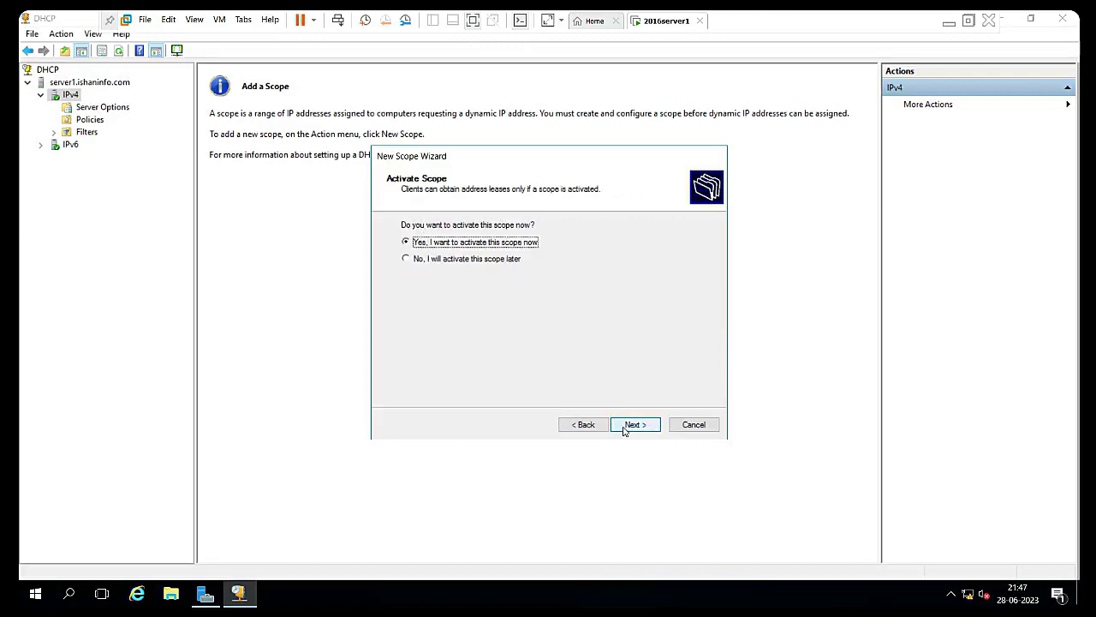
{"action": "left_click", "coordinate": [625, 428]}
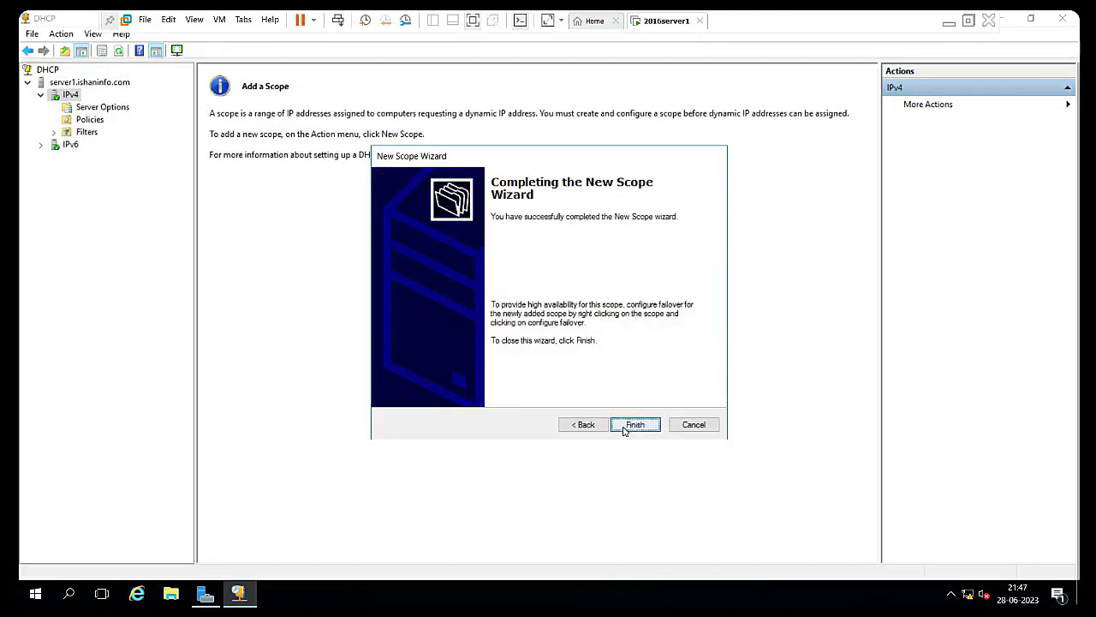
{"action": "left_click", "coordinate": [624, 430]}
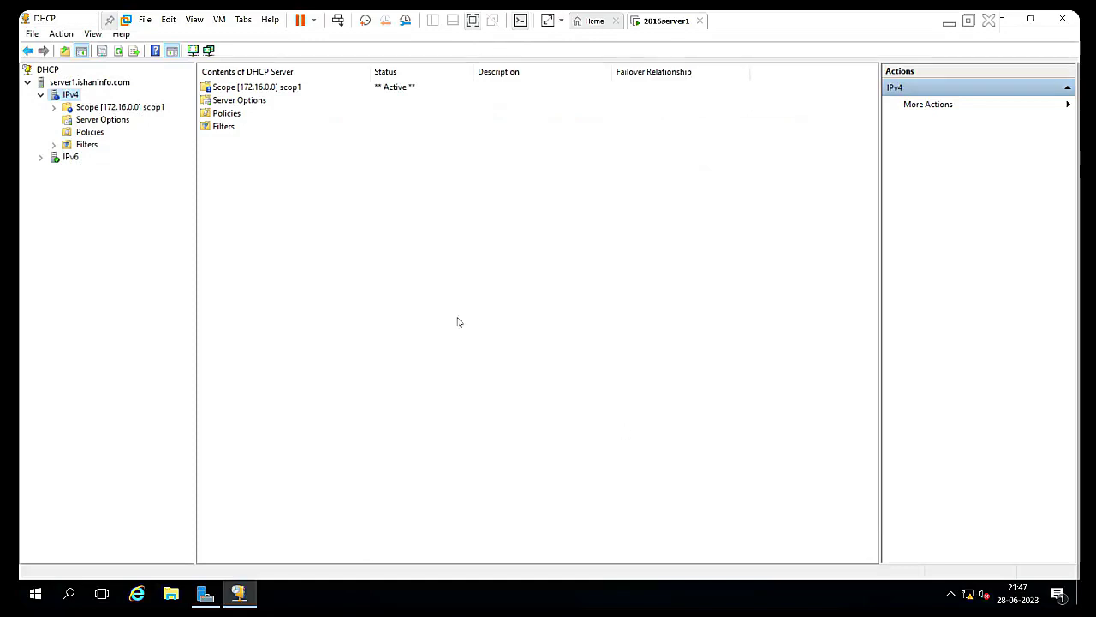
Expand the new scop1 scope to view its contents, and close the DHCP console.
{"action": "double_click", "coordinate": [70, 111]}
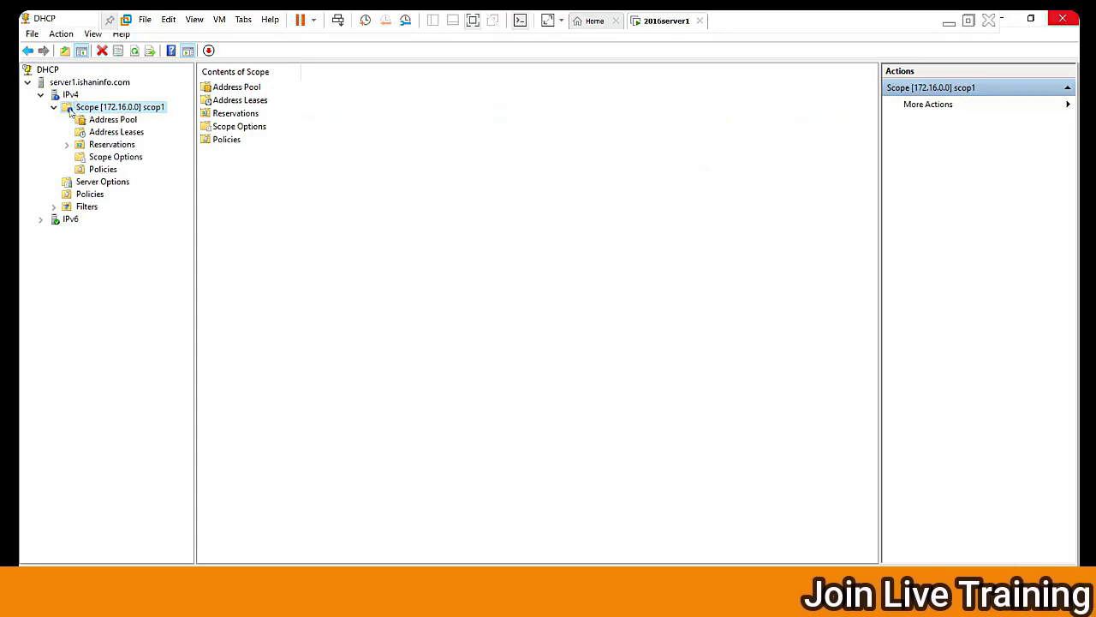
{"action": "left_click", "coordinate": [1062, 18]}
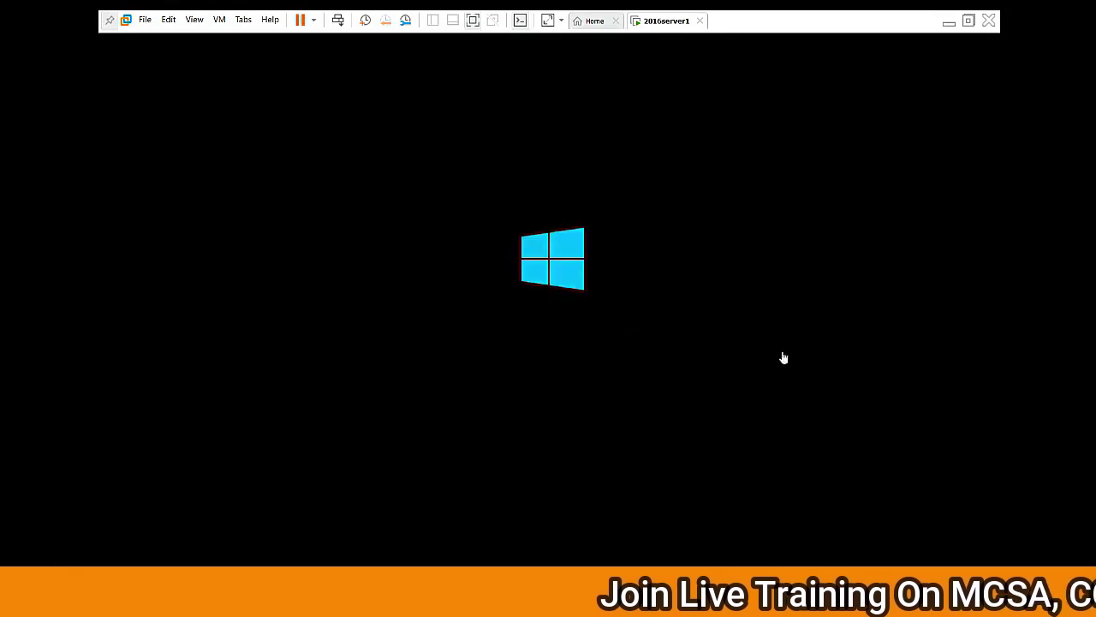
Leave the server's full-screen view and power on the clientpc1 and clientpc2 virtual machines.
{"action": "left_click", "coordinate": [473, 21]}
{"action": "left_click", "coordinate": [87, 121]}
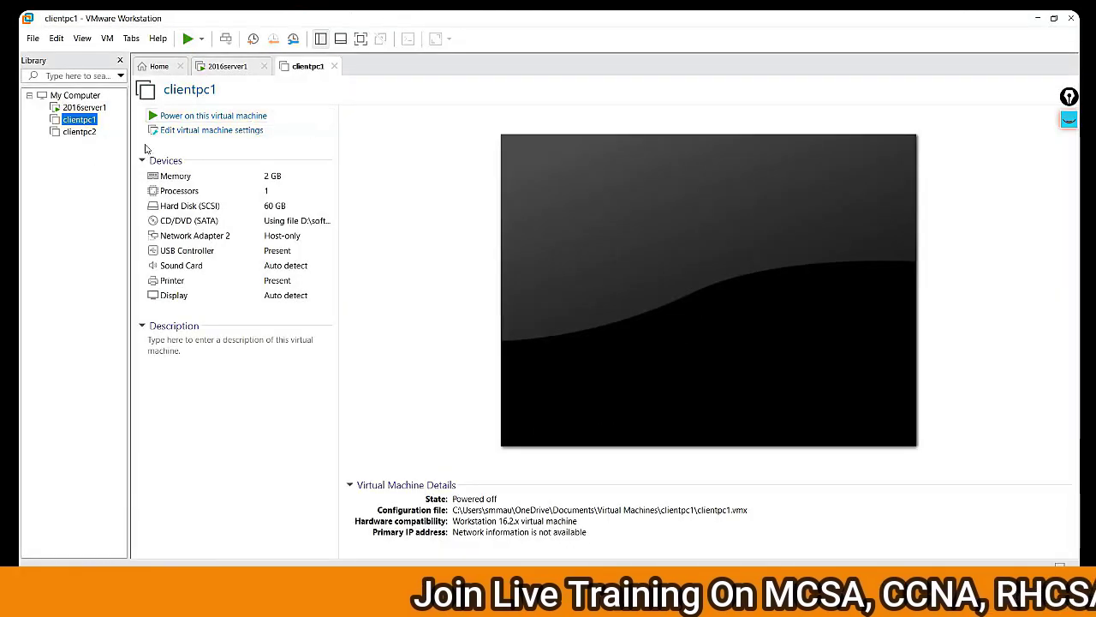
{"action": "left_click", "coordinate": [80, 132]}
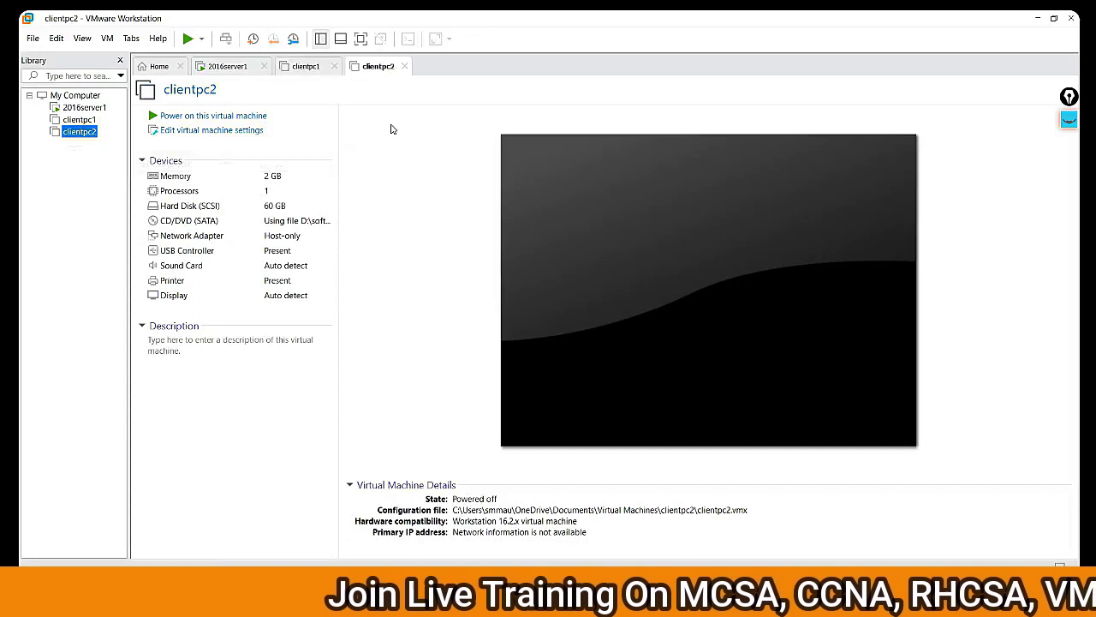
{"action": "left_click", "coordinate": [306, 67]}
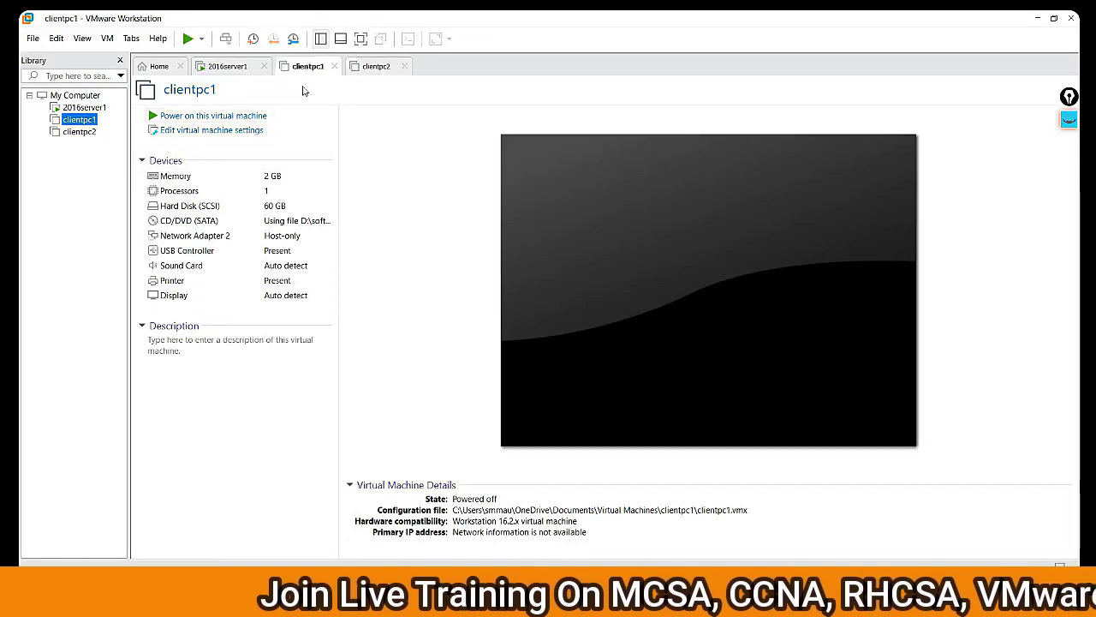
{"action": "left_click", "coordinate": [272, 117]}
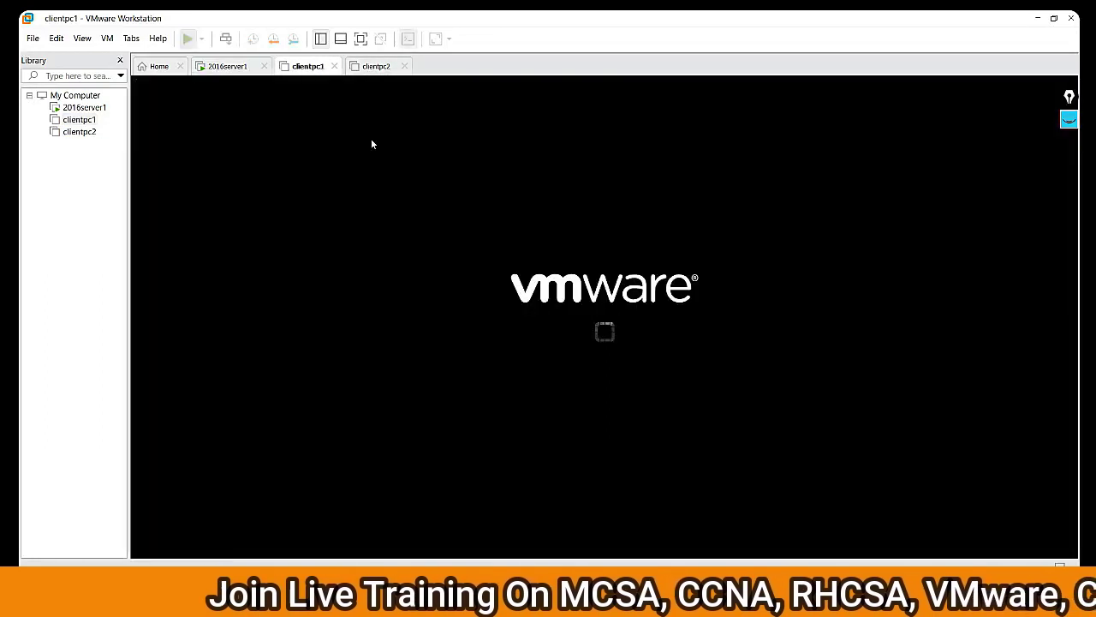
{"action": "left_click", "coordinate": [374, 67]}
{"action": "left_click", "coordinate": [210, 115]}
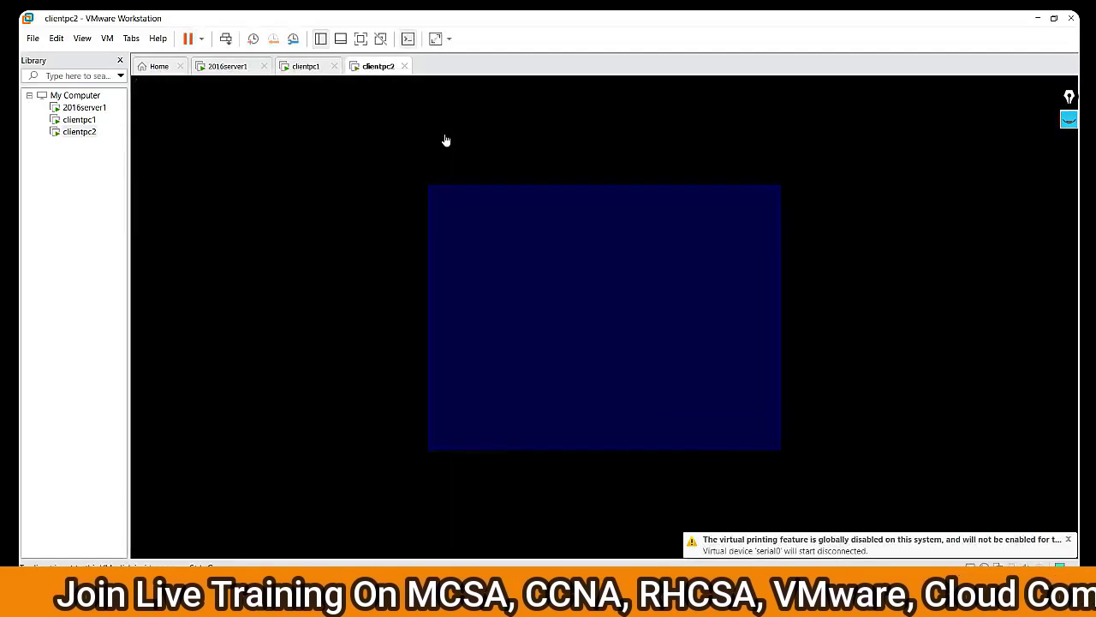
Switch back to the 2016server1 virtual machine and launch the DHCP management console from Server Manager.
{"action": "left_click", "coordinate": [244, 67]}
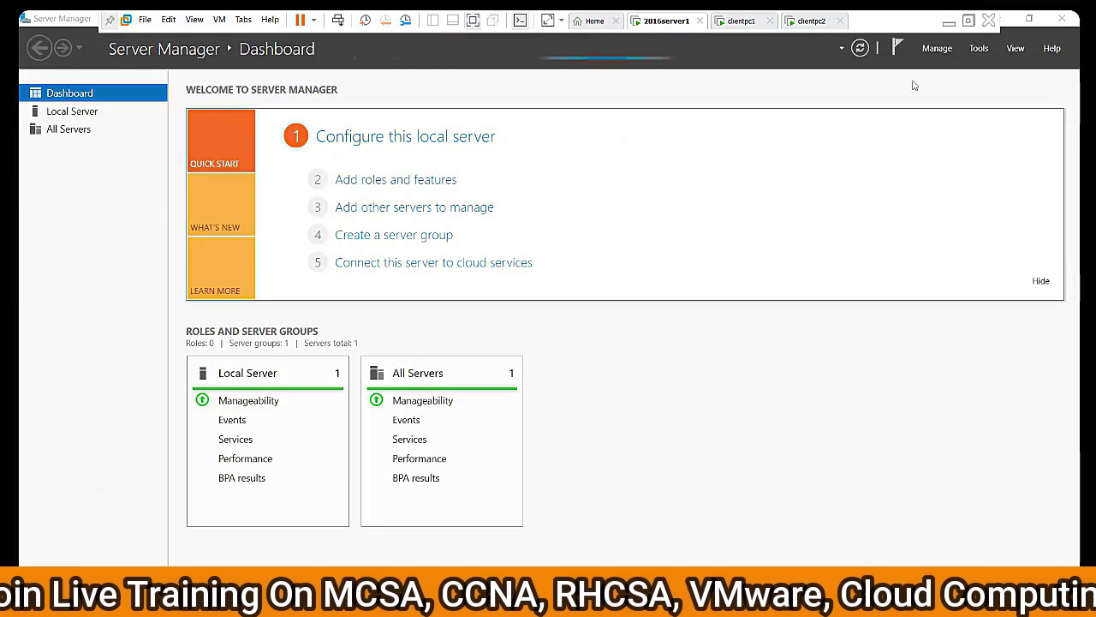
{"action": "left_click", "coordinate": [972, 50]}
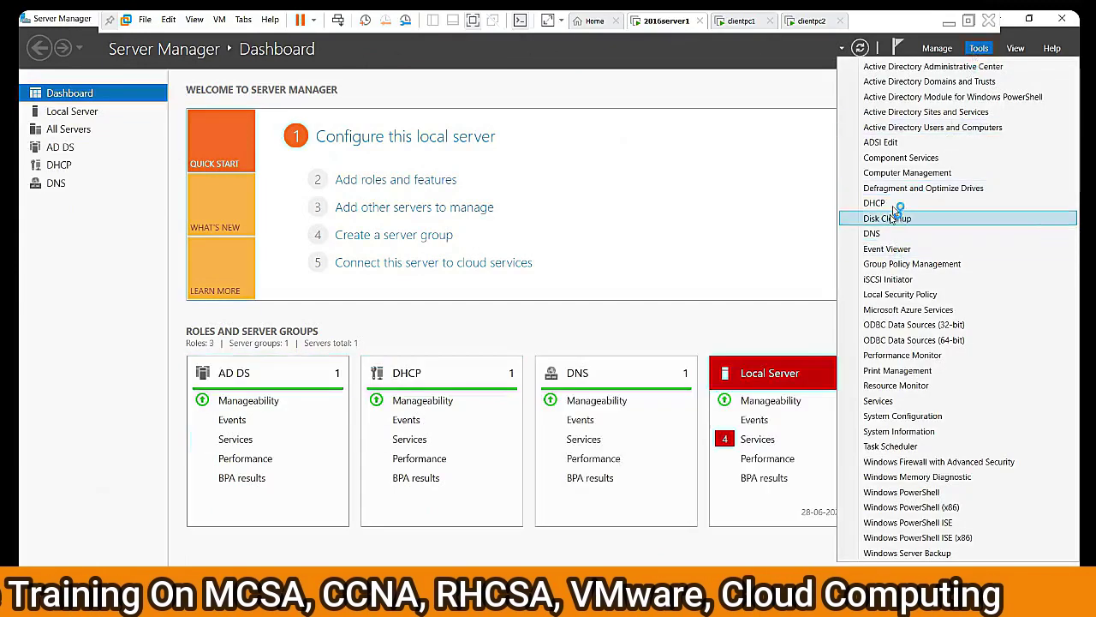
{"action": "left_click", "coordinate": [895, 207]}
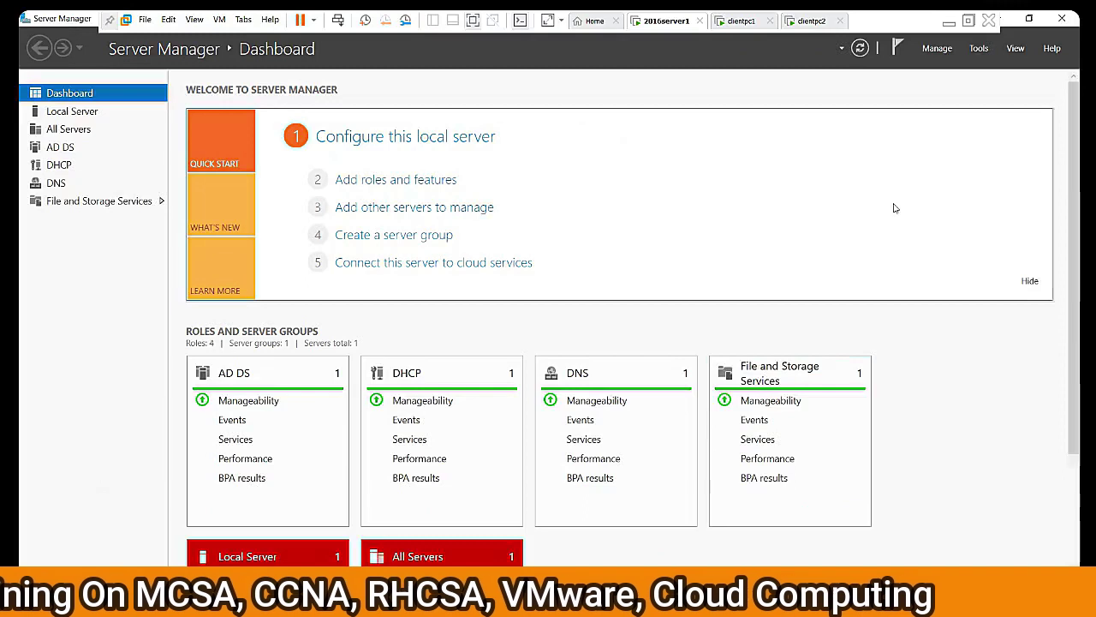
Log on to the clientpc1 virtual machine and dismiss its Windows activation prompt to reach the desktop.
{"action": "left_click", "coordinate": [743, 21]}
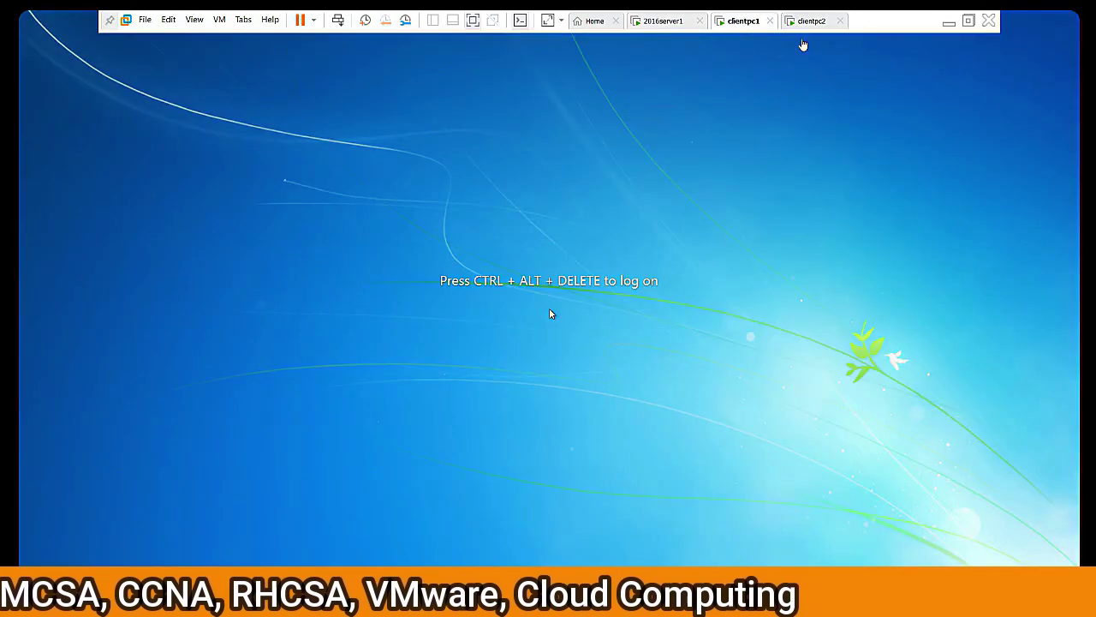
{"action": "left_click", "coordinate": [810, 24]}
{"action": "left_click", "coordinate": [742, 20]}
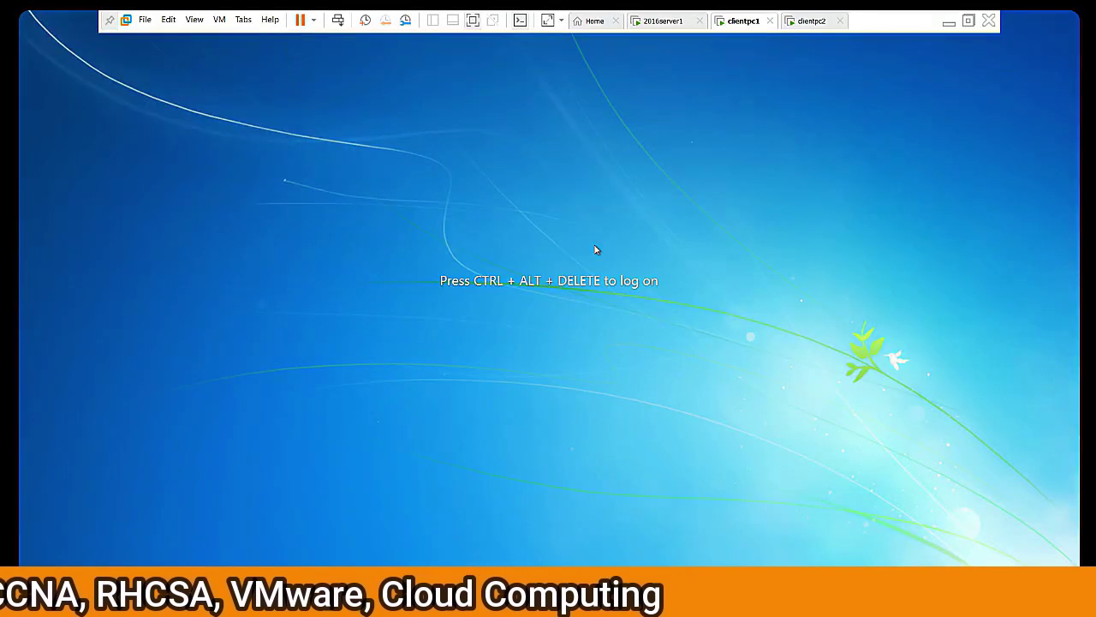
{"action": "key", "text": "ctrl+alt+Insert"}
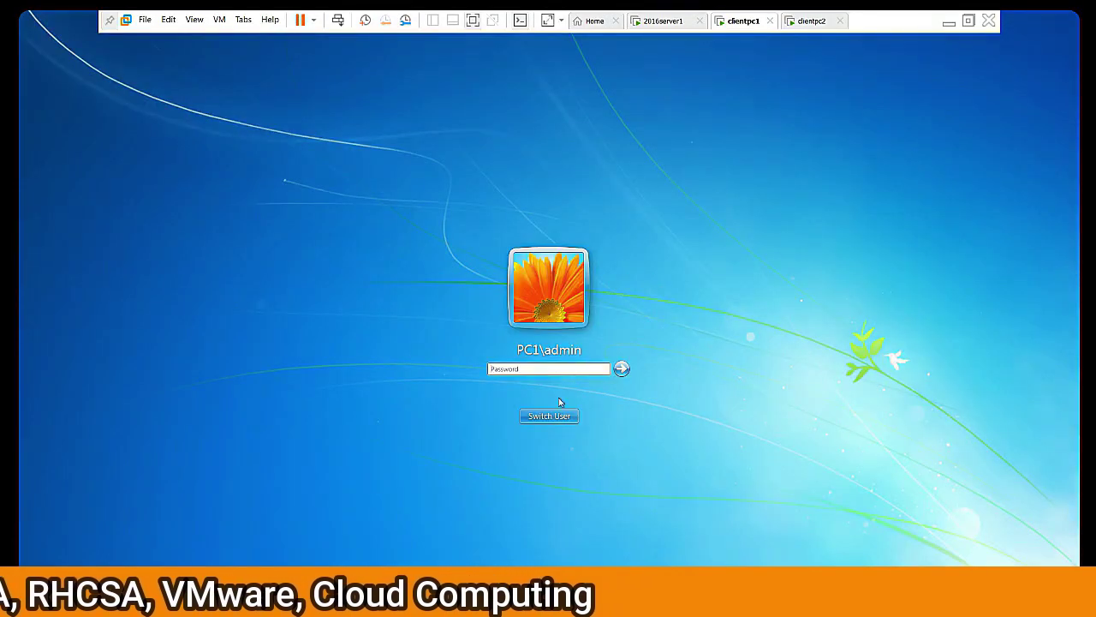
{"action": "left_click", "coordinate": [551, 417]}
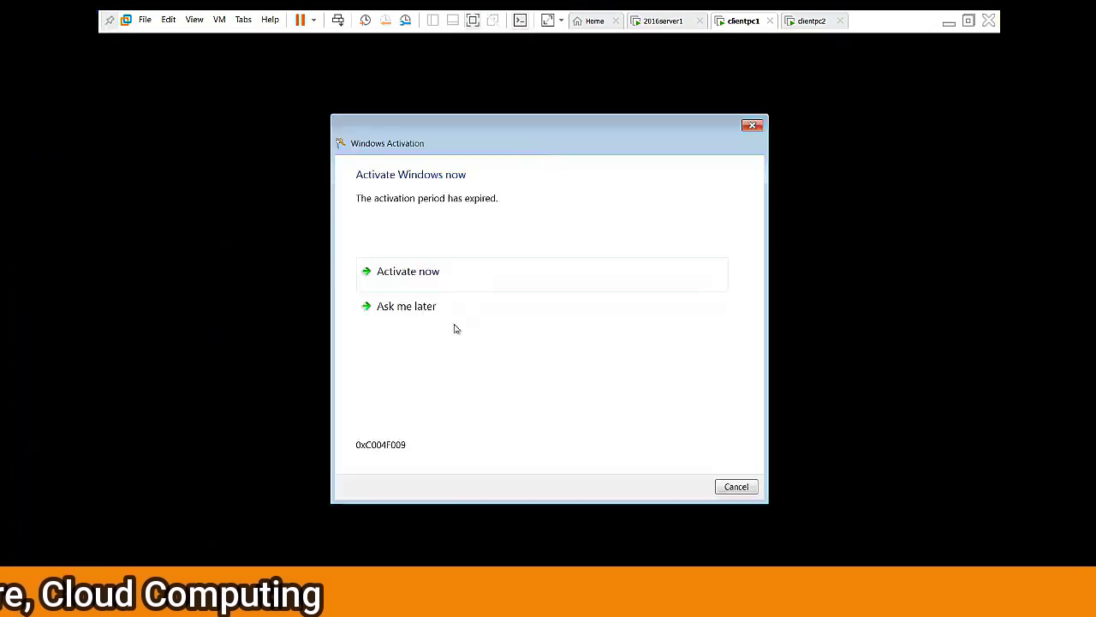
{"action": "left_click", "coordinate": [748, 492]}
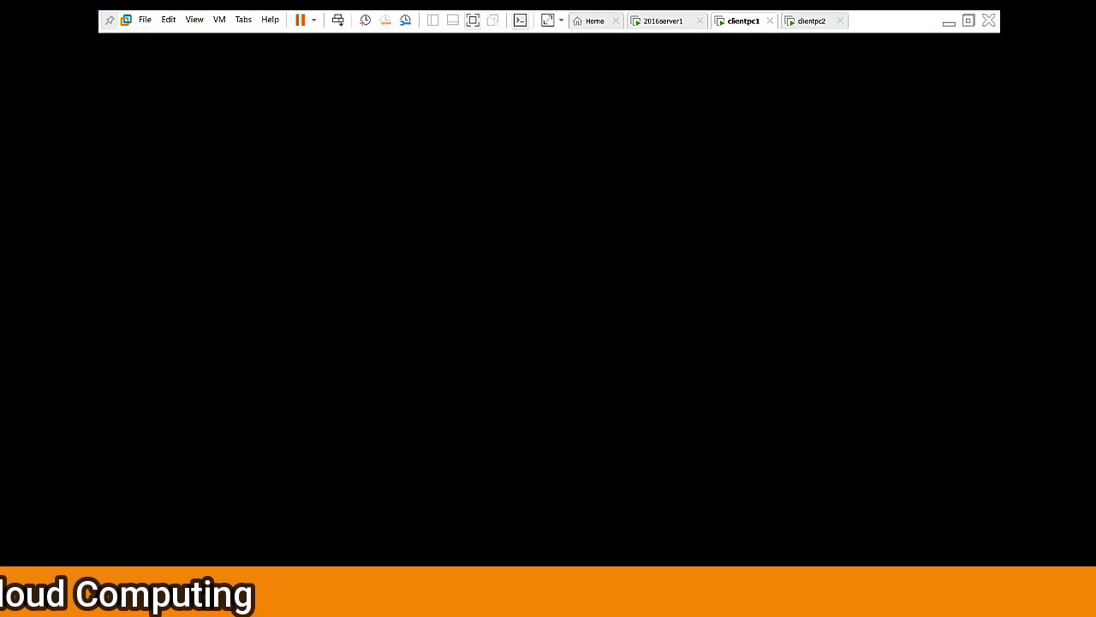
{"action": "left_click", "coordinate": [801, 22]}
{"action": "left_click", "coordinate": [766, 20]}
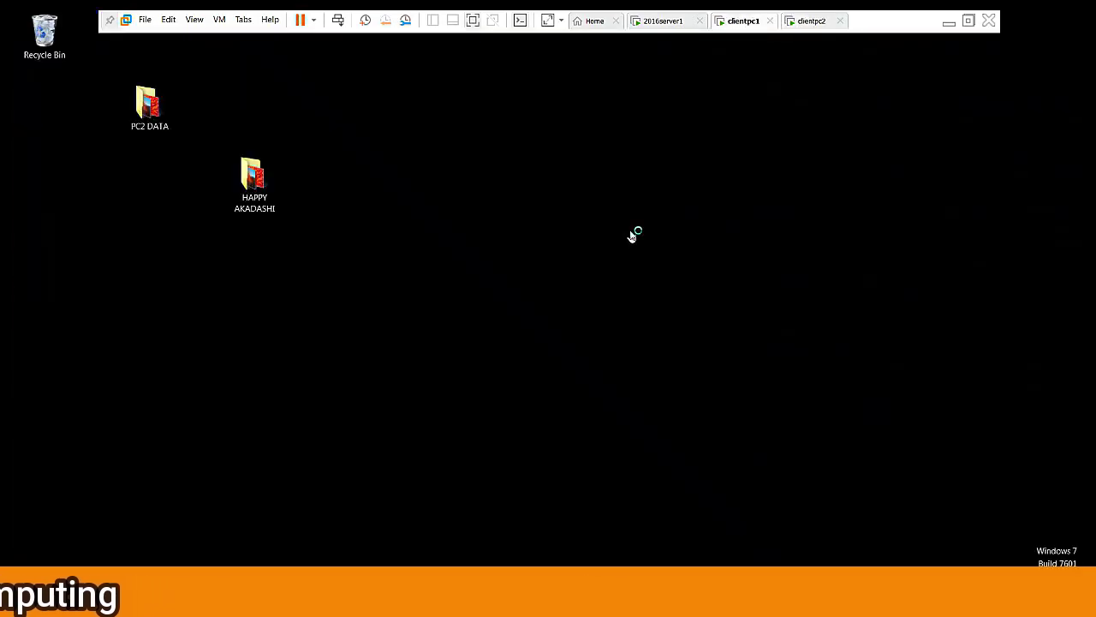
Open Network Connections on clientpc1 by running ncpa.cpl.
{"action": "key", "text": "super+r"}
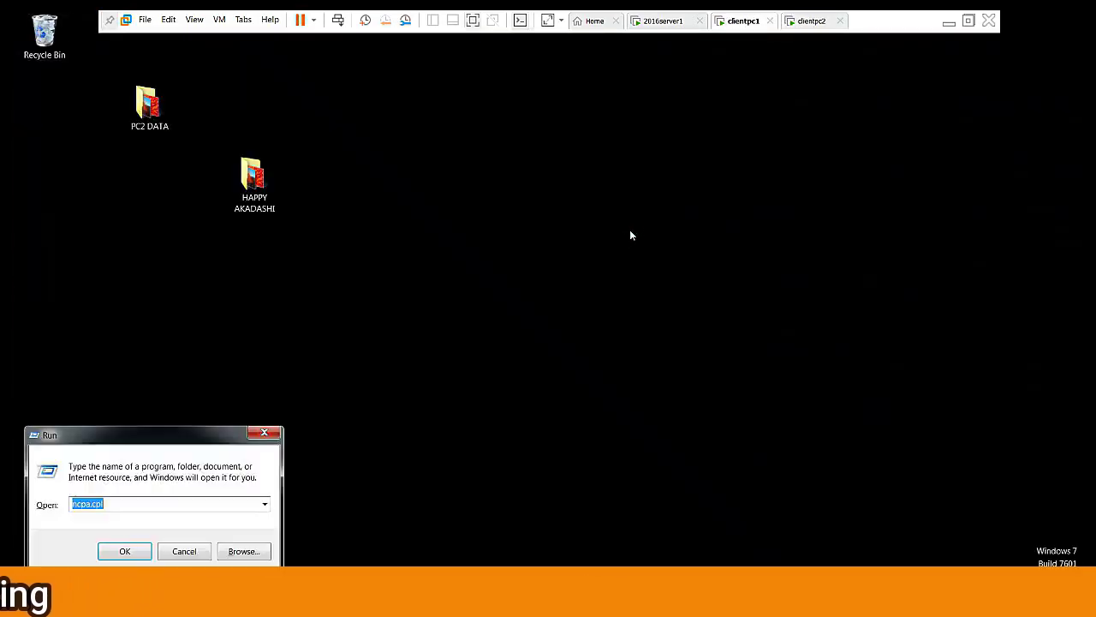
{"action": "type", "text": "nc"}
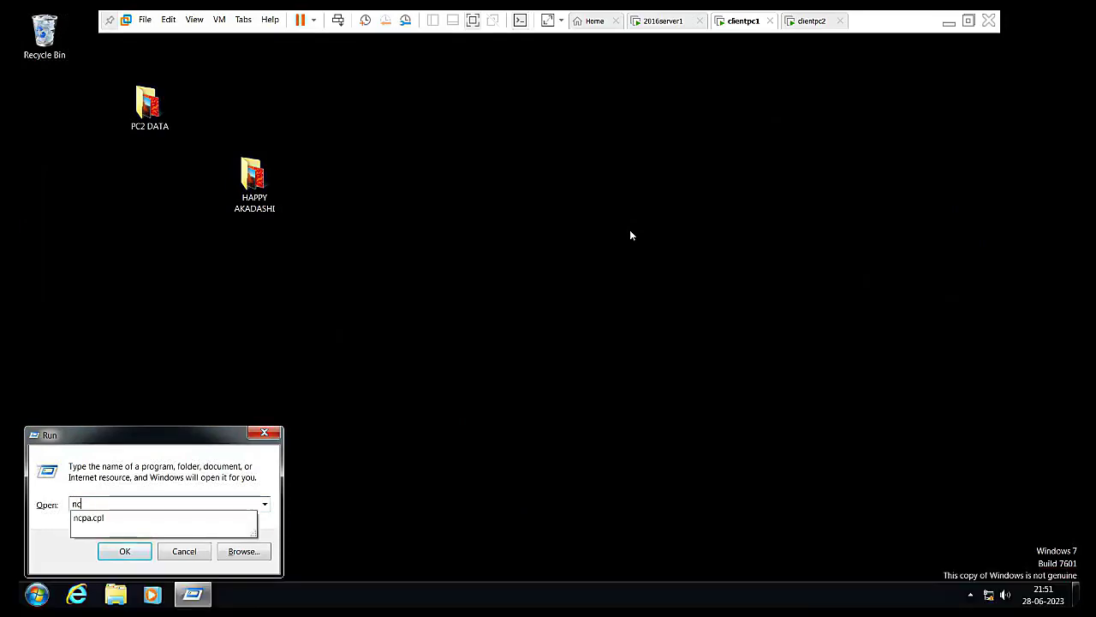
{"action": "key", "text": "Return"}
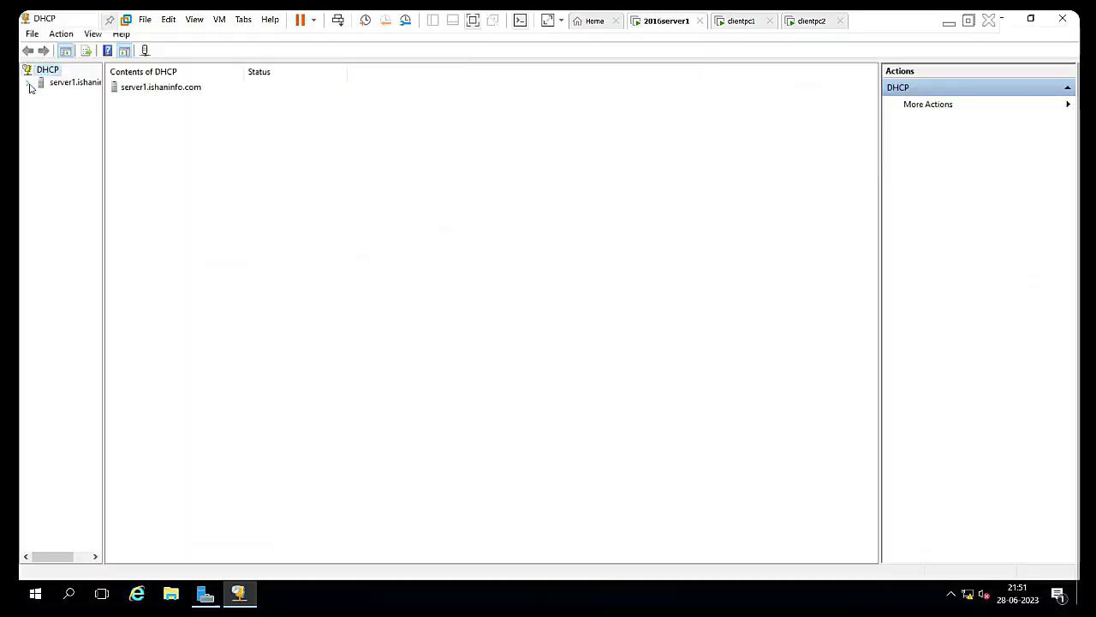
Expand IPv4 and scop1 in the server's DHCP console, and review the distribution and exclusion ranges in the address pool.
{"action": "left_click", "coordinate": [30, 85]}
{"action": "left_click", "coordinate": [41, 95]}
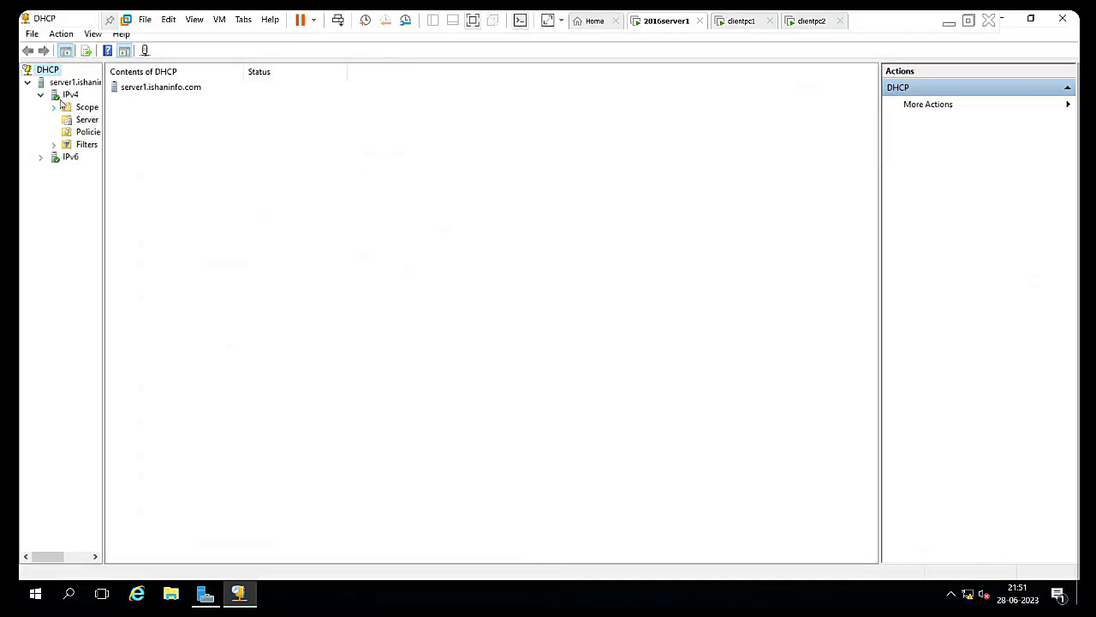
{"action": "left_click", "coordinate": [70, 95]}
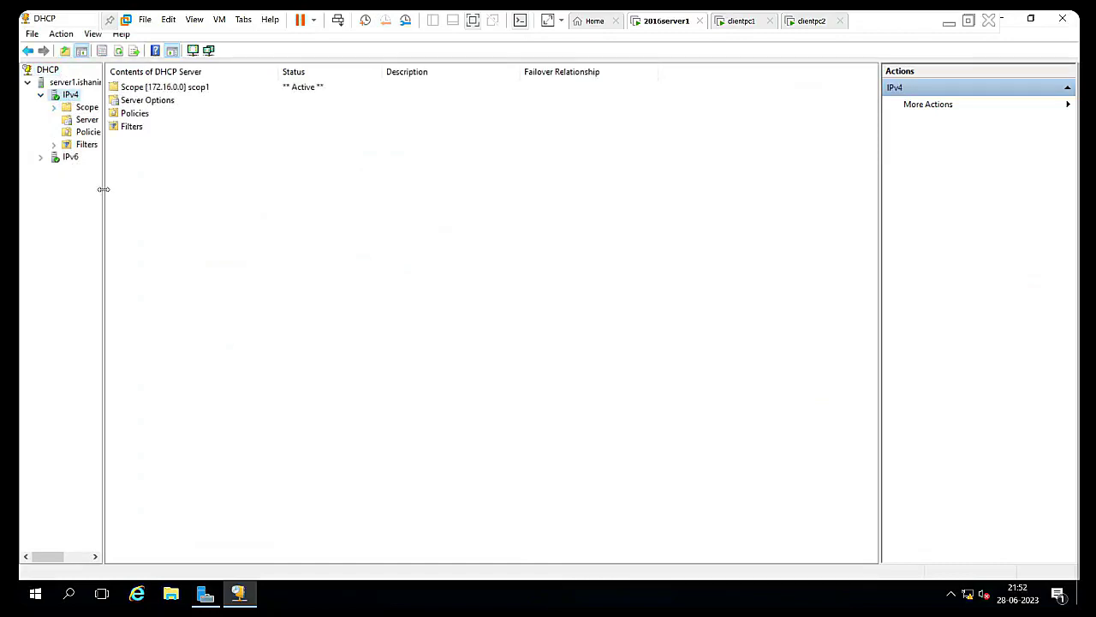
{"action": "left_click_drag", "start_coordinate": [102, 189], "coordinate": [294, 219]}
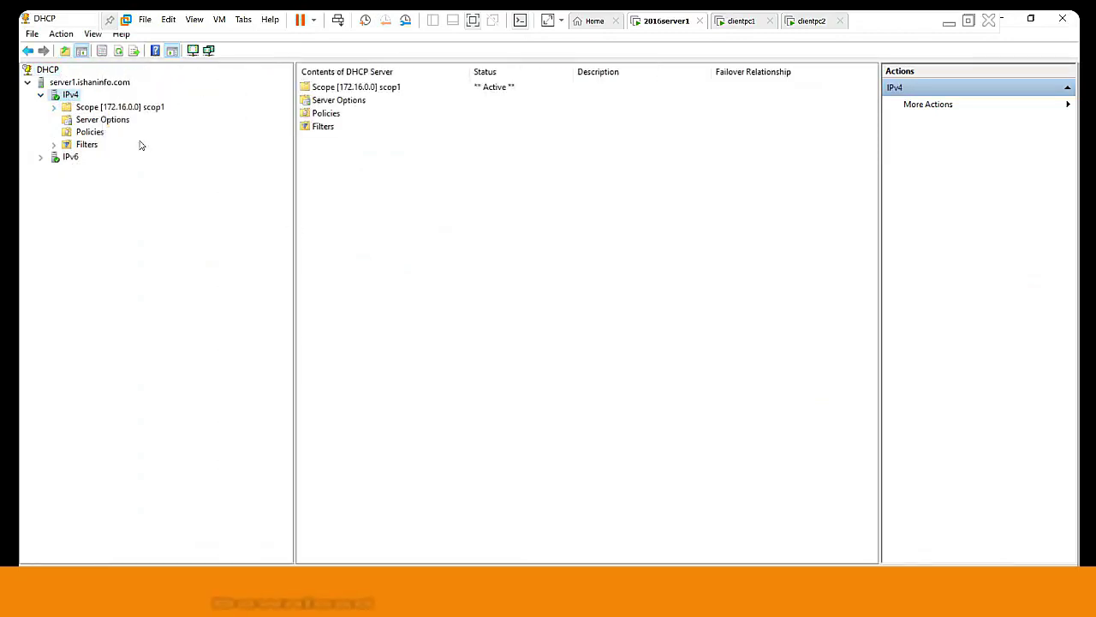
{"action": "double_click", "coordinate": [84, 108]}
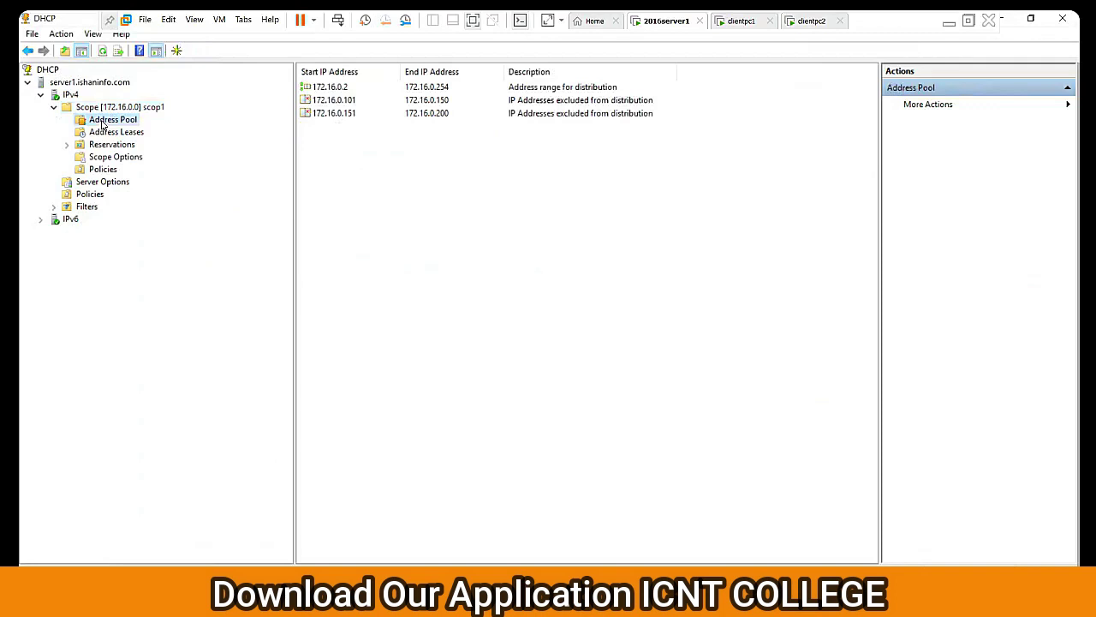
{"action": "left_click", "coordinate": [348, 89]}
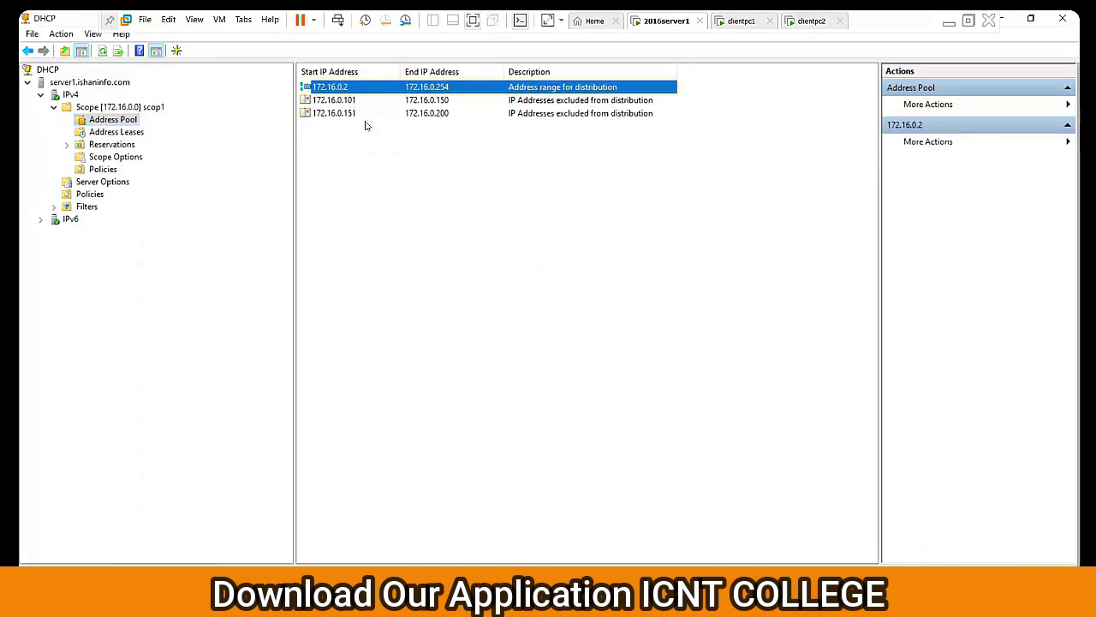
{"action": "left_click", "coordinate": [342, 113]}
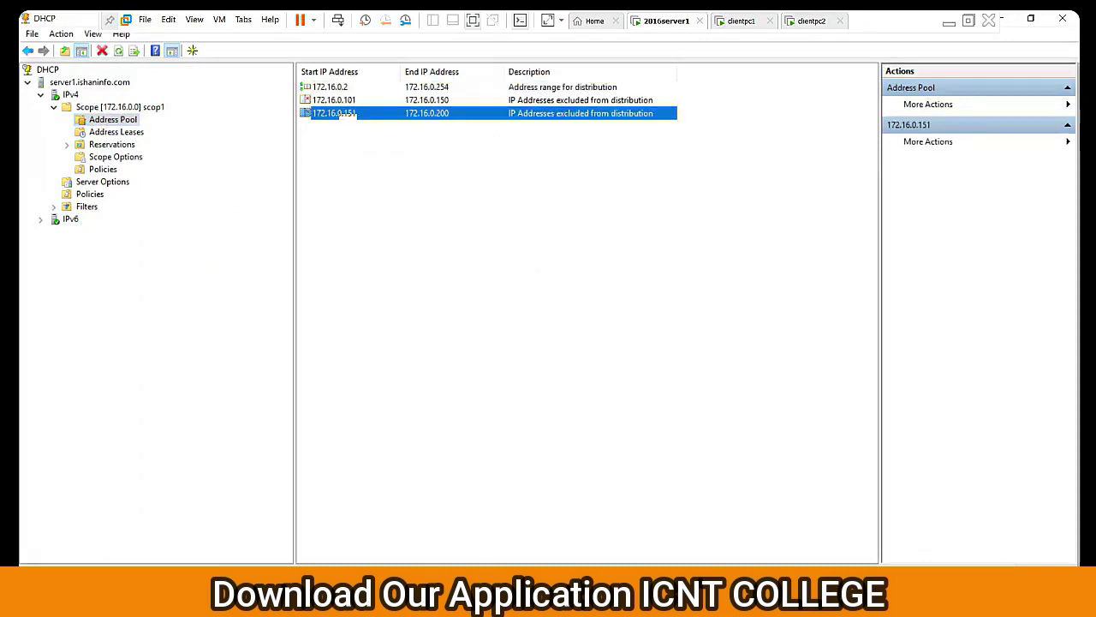
{"action": "left_click", "coordinate": [345, 101]}
{"action": "left_click", "coordinate": [353, 111]}
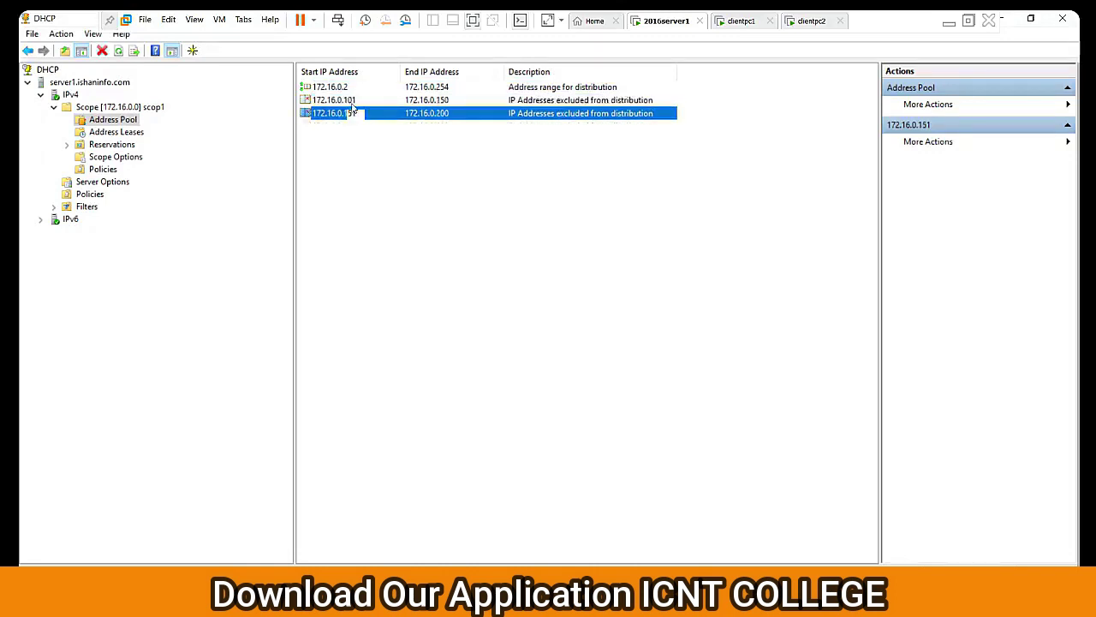
Delete the 172.16.0.101 to 172.16.0.150 exclusion range from scop1's address pool.
{"action": "left_click", "coordinate": [351, 101]}
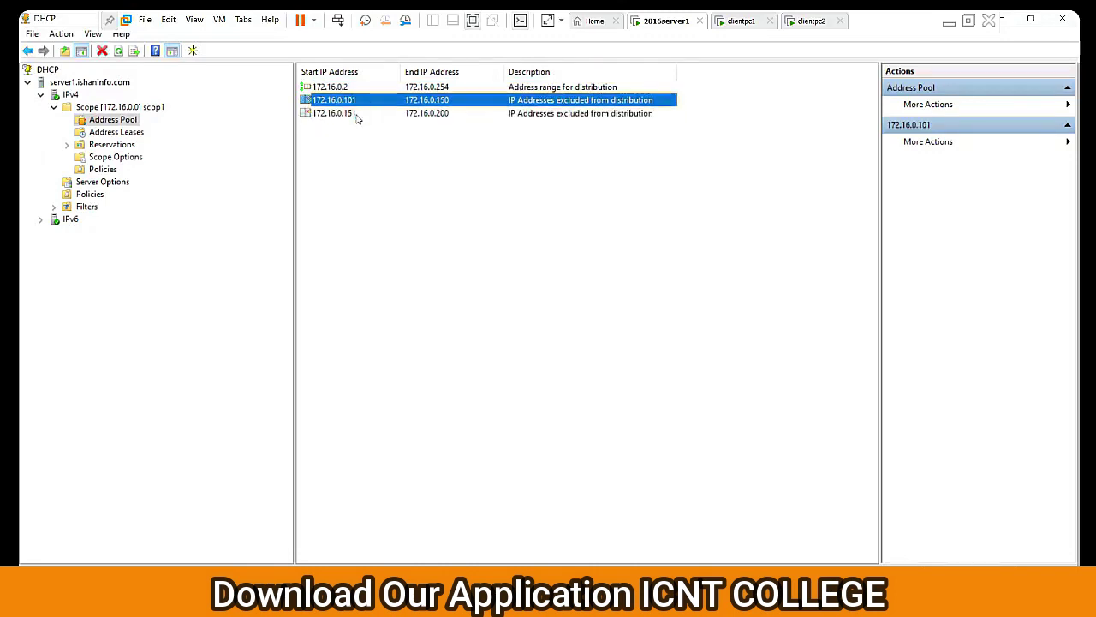
{"action": "left_click_drag", "start_coordinate": [358, 119], "coordinate": [358, 118]}
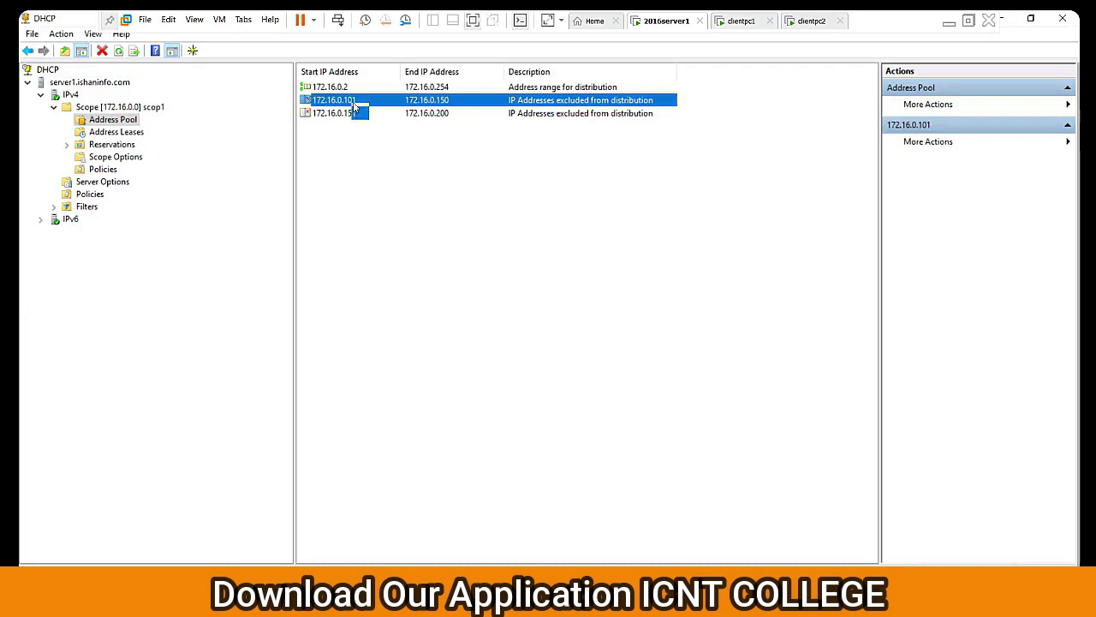
{"action": "right_click", "coordinate": [353, 106]}
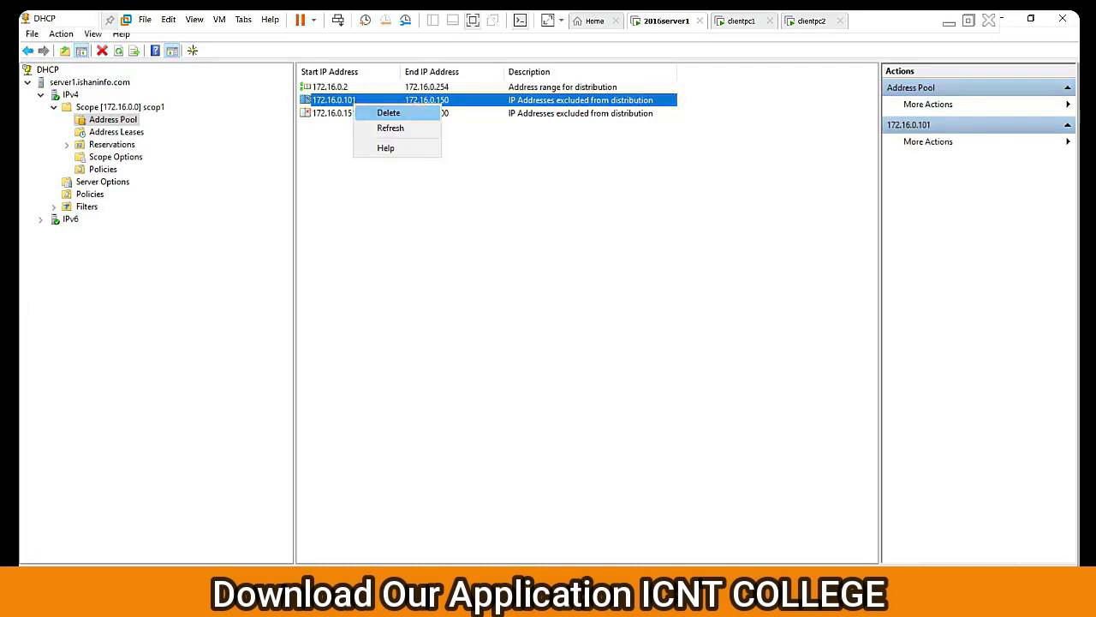
{"action": "left_click", "coordinate": [388, 112]}
{"action": "left_click", "coordinate": [557, 352]}
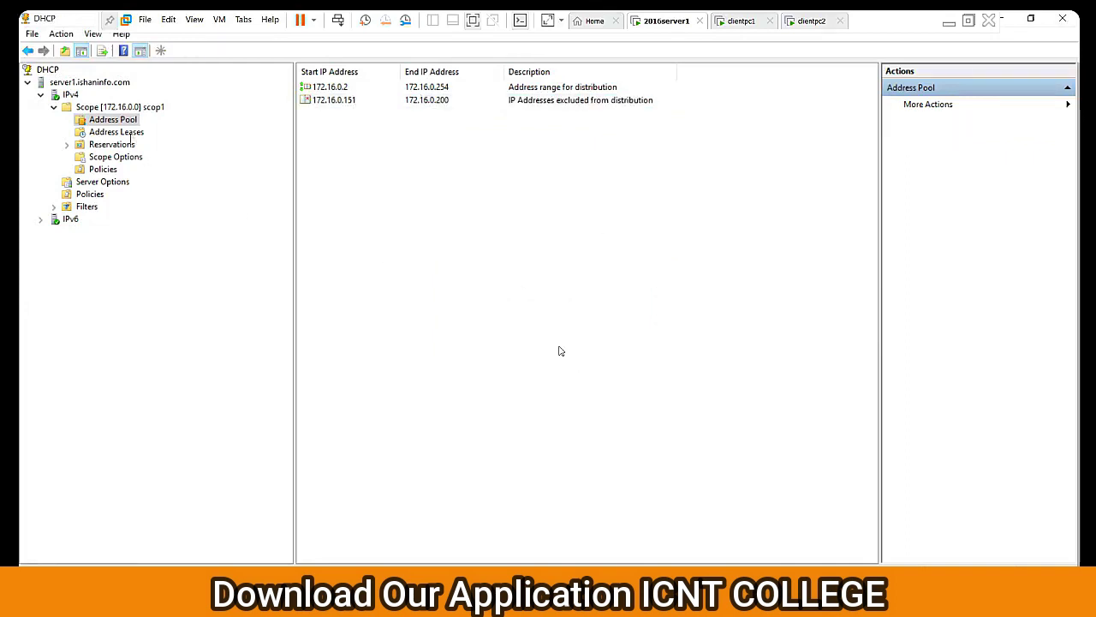
View scop1's address leases on the server, and check clientpc1's IP configuration by running ipconfig at a command prompt.
{"action": "left_click", "coordinate": [117, 132]}
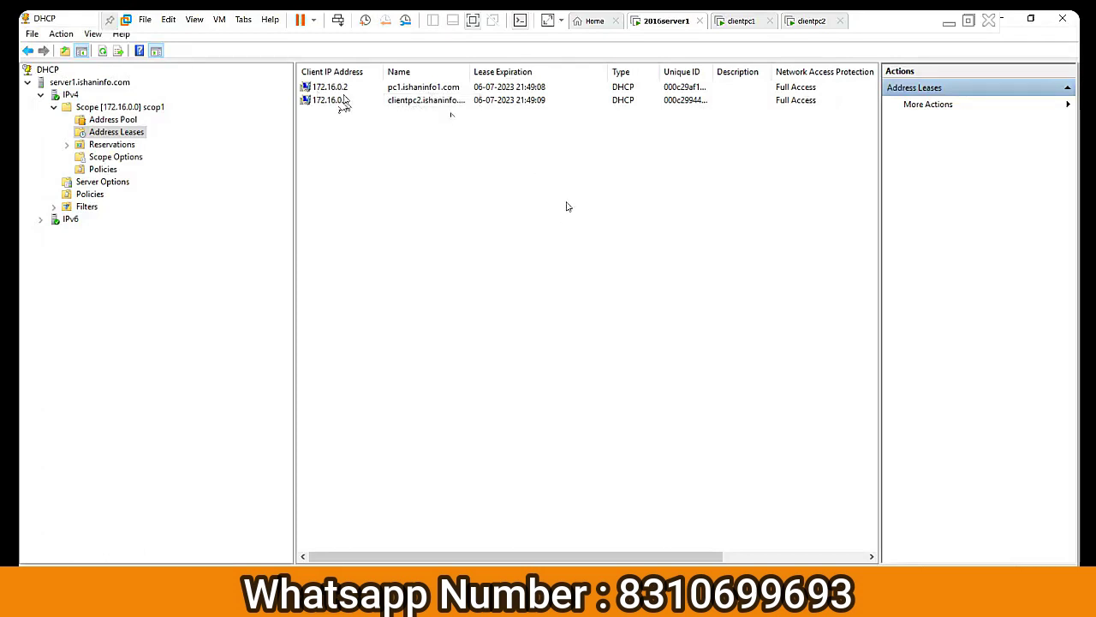
{"action": "left_click", "coordinate": [744, 21]}
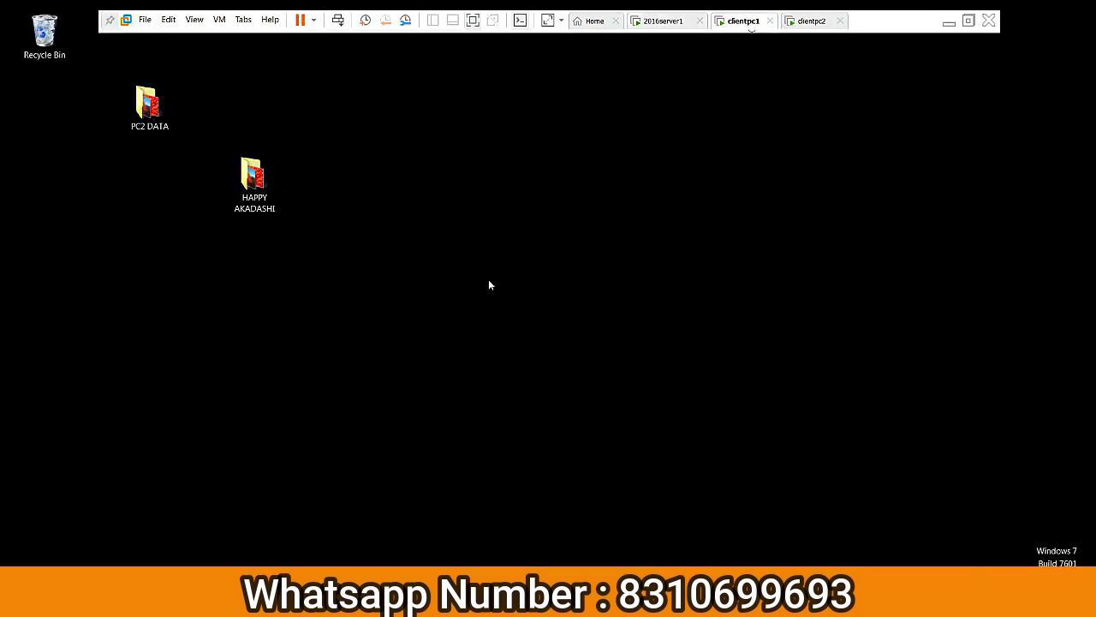
{"action": "key", "text": "super+r"}
{"action": "type", "text": "cmd"}
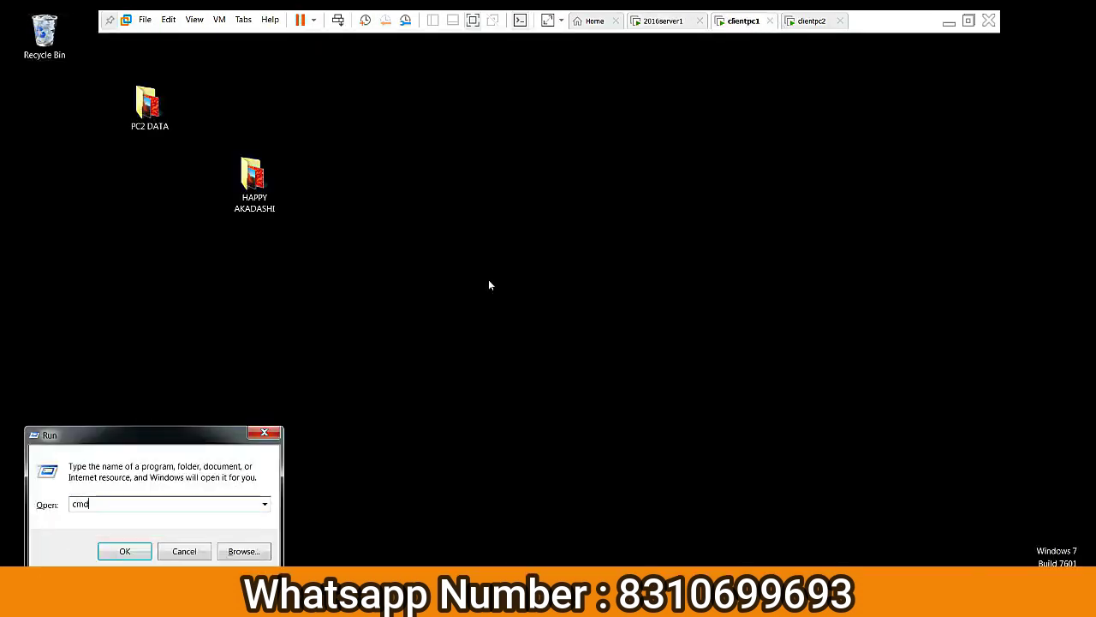
{"action": "key", "text": "Return"}
{"action": "type", "text": "ipco"}
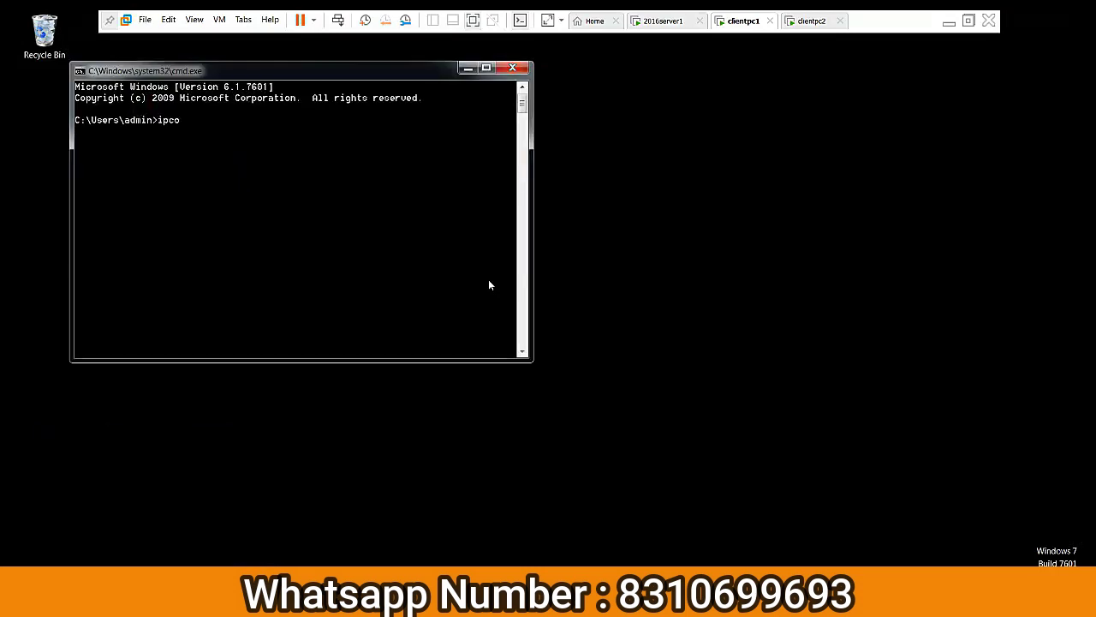
{"action": "type", "text": "nfig"}
{"action": "key", "text": "Return"}
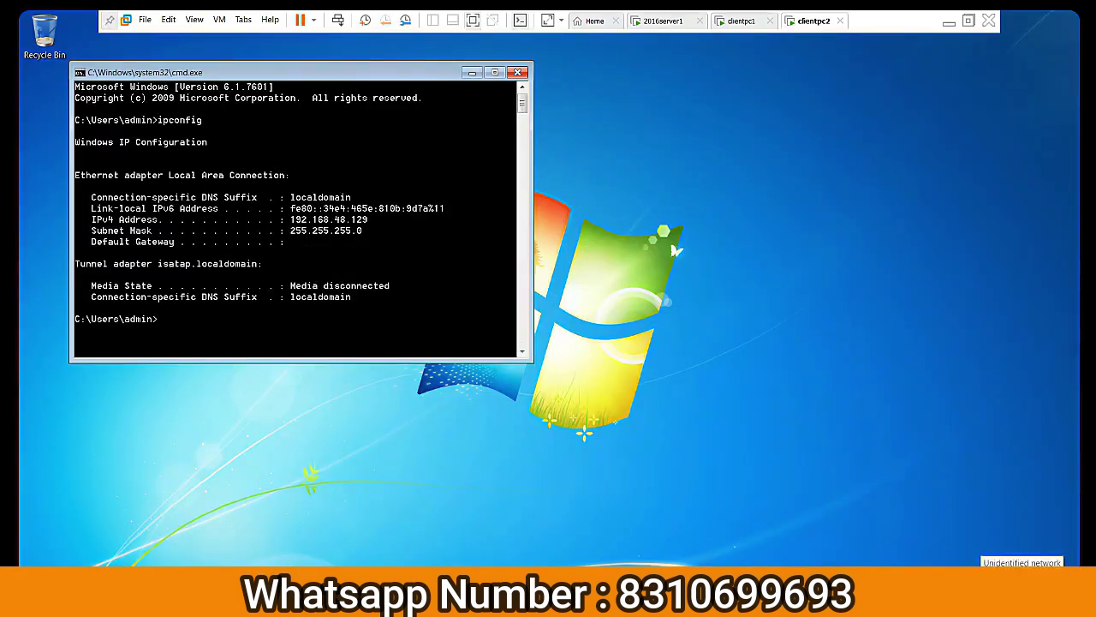
Compare the Local Area Connection status in Network Connections on clientpc1 and clientpc2.
{"action": "left_click", "coordinate": [1023, 600]}
{"action": "left_click", "coordinate": [846, 343]}
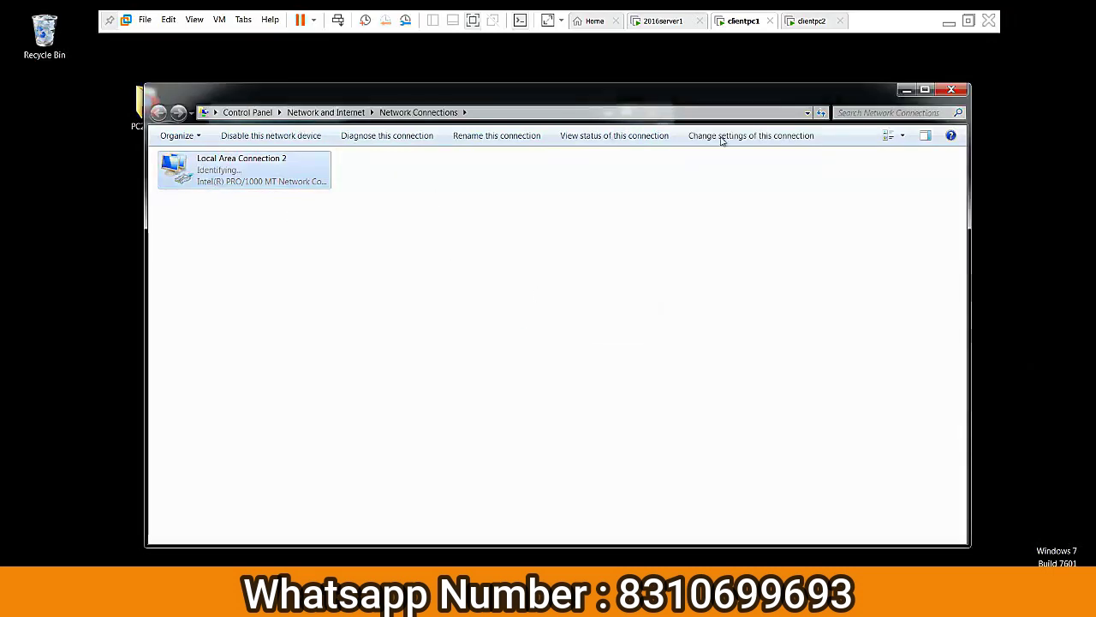
{"action": "left_click", "coordinate": [820, 24]}
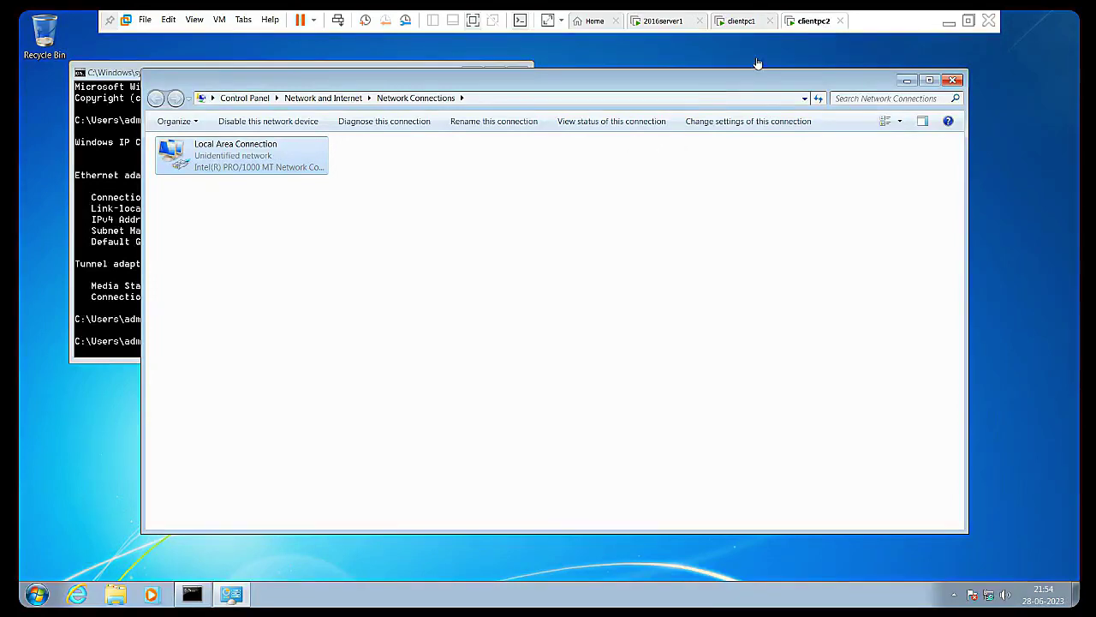
{"action": "left_click", "coordinate": [756, 27]}
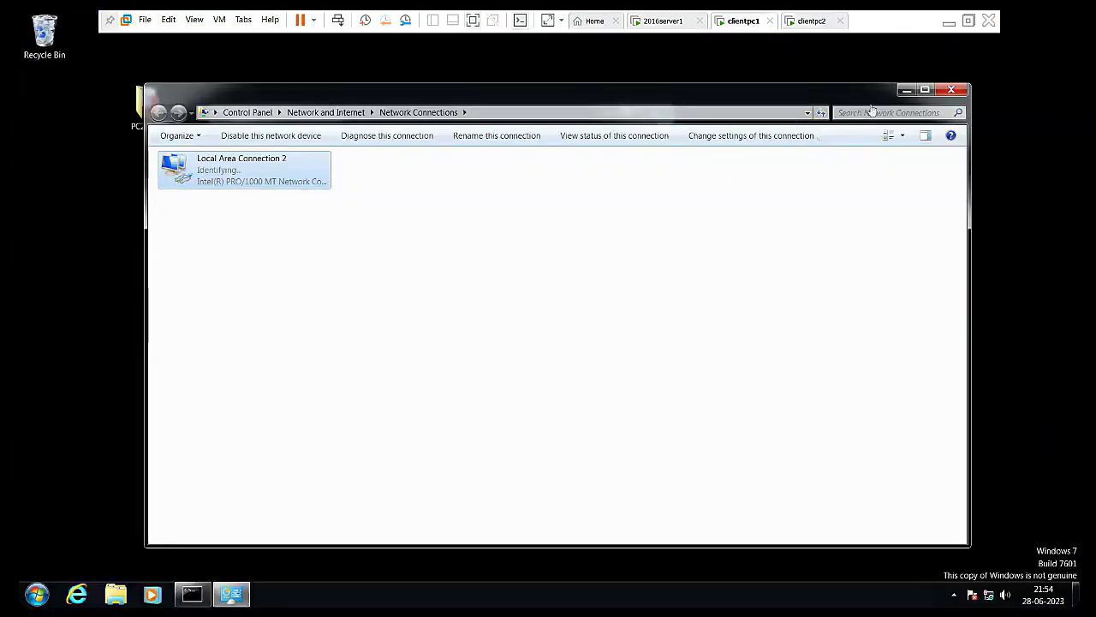
{"action": "left_click", "coordinate": [811, 21]}
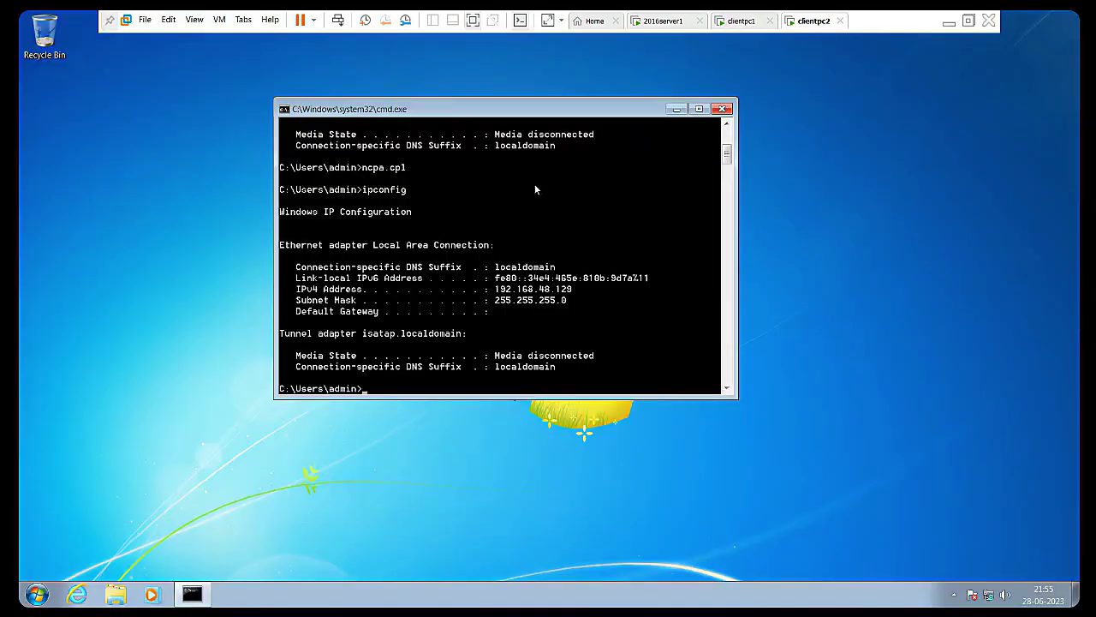
Return to 2016server1, refresh scop1's address leases, and inspect the two client lease entries.
{"action": "left_click", "coordinate": [687, 26]}
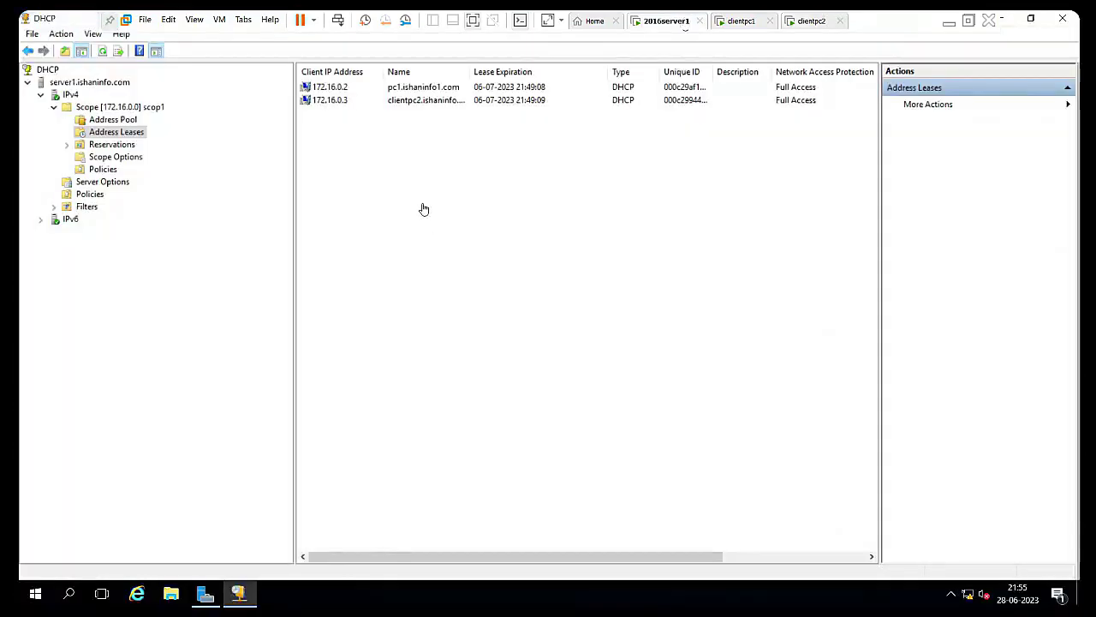
{"action": "right_click", "coordinate": [366, 179]}
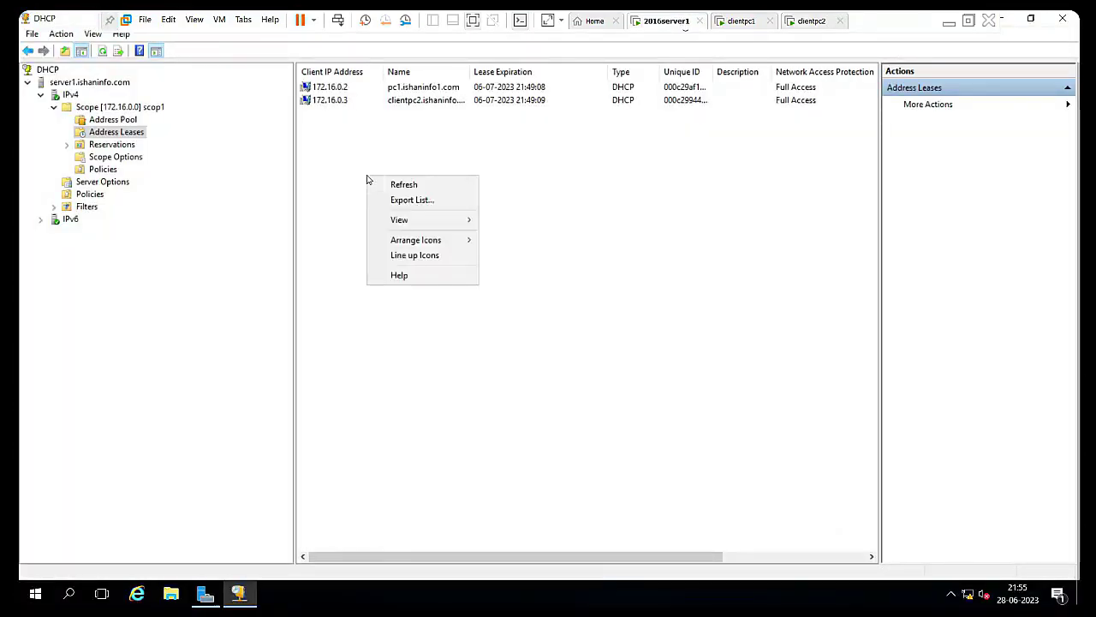
{"action": "left_click", "coordinate": [398, 187]}
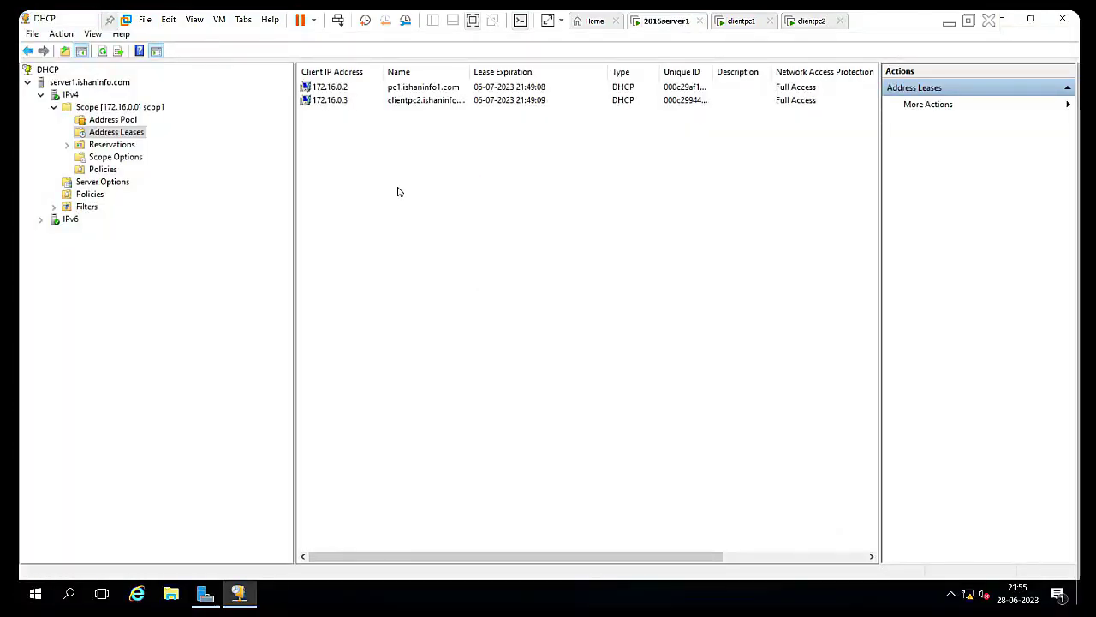
{"action": "left_click", "coordinate": [345, 91]}
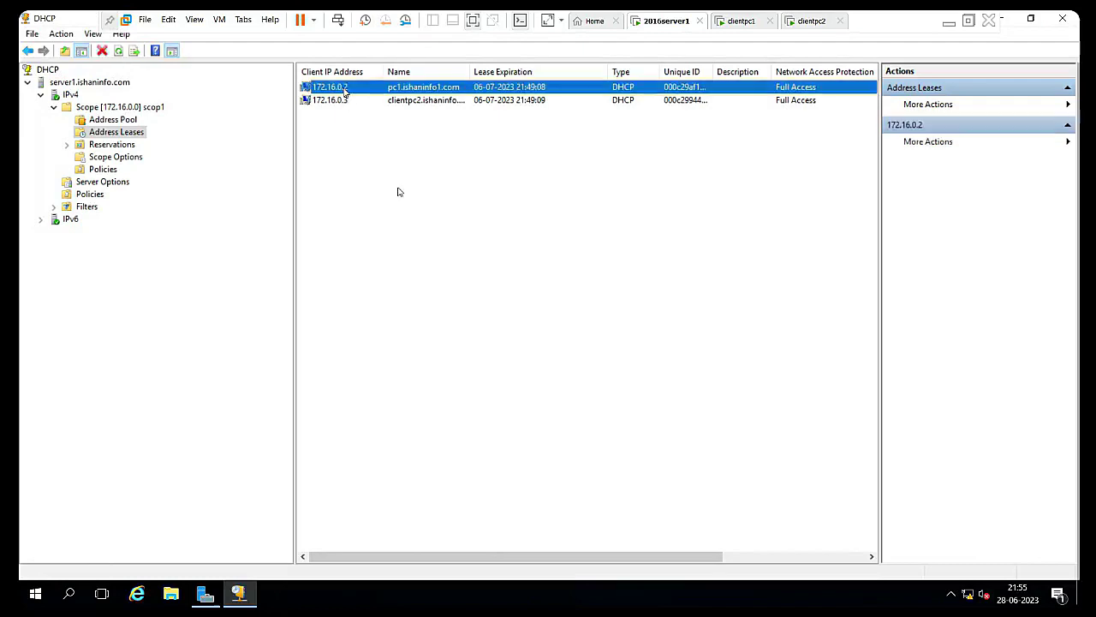
{"action": "left_click", "coordinate": [338, 102]}
{"action": "left_click", "coordinate": [587, 297]}
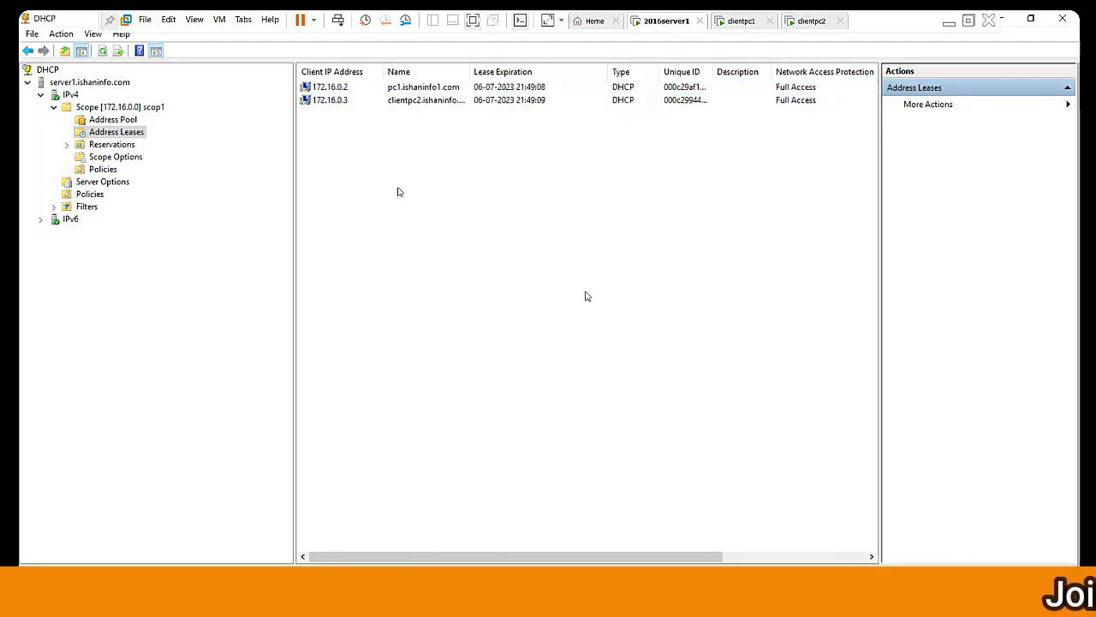
Open a command prompt on 2016server1 and ping 172.16.0.2.
{"action": "key", "text": "super+r"}
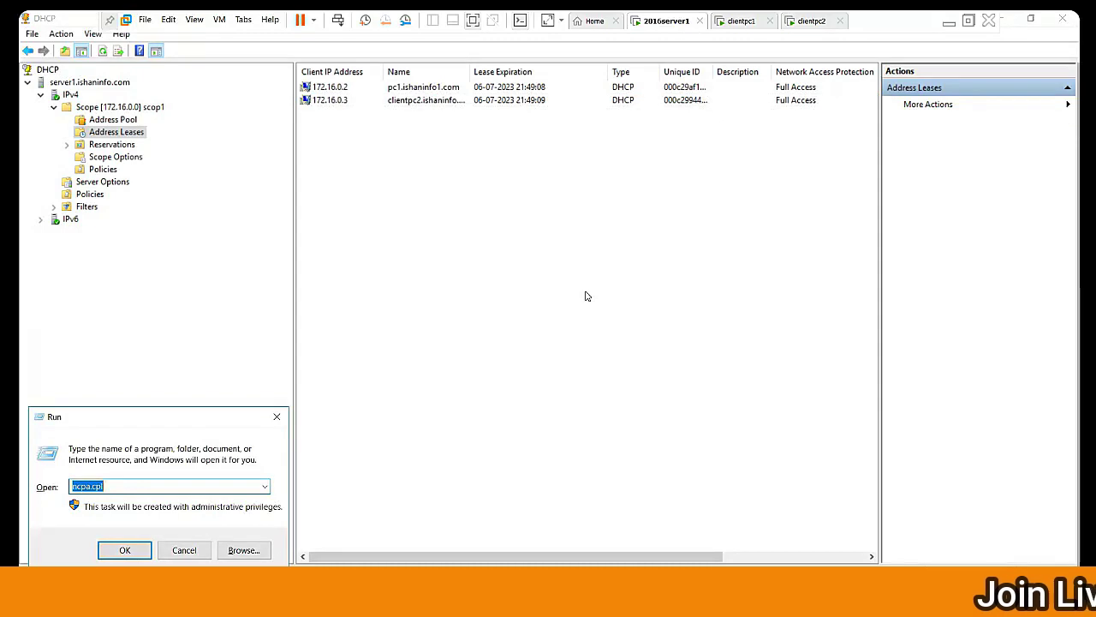
{"action": "type", "text": "cmd"}
{"action": "key", "text": "Return"}
{"action": "type", "text": "pin"}
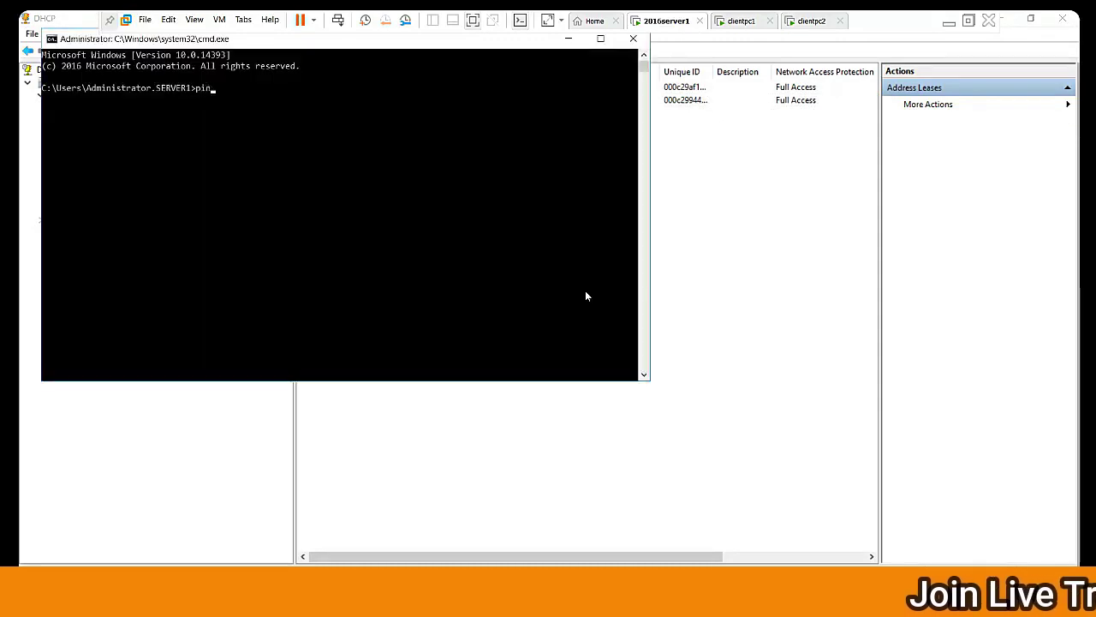
{"action": "type", "text": "g 172"}
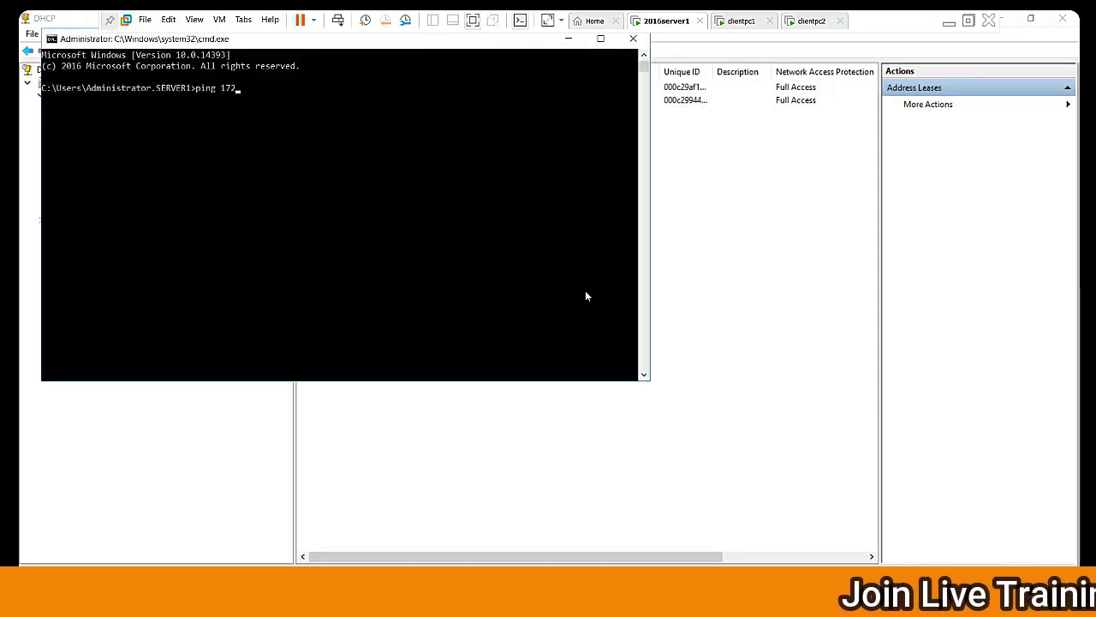
{"action": "type", "text": ".16."}
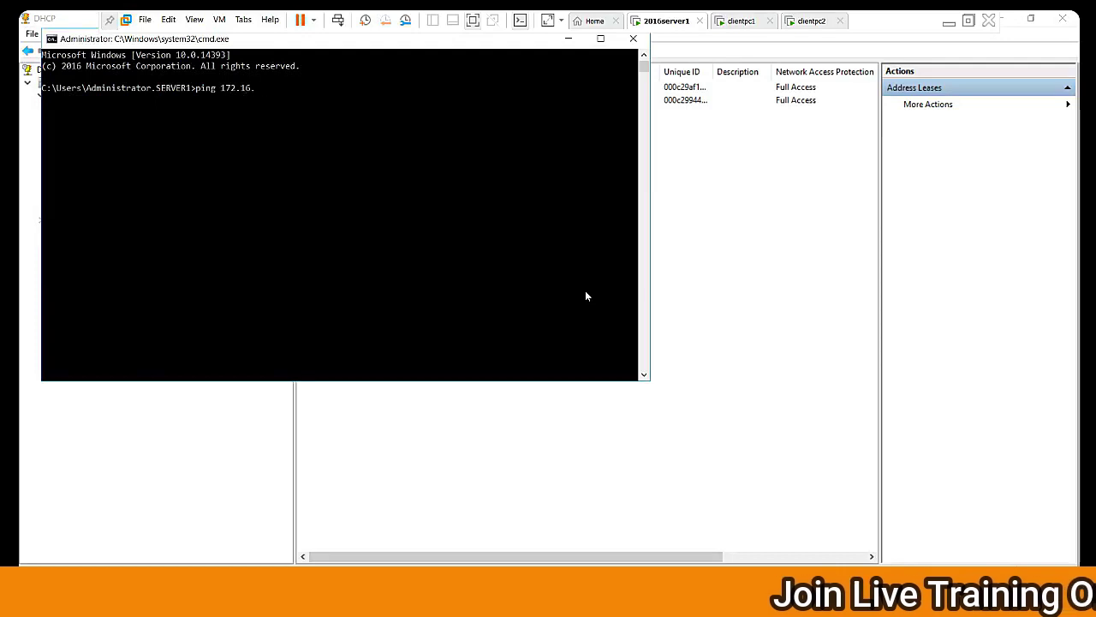
{"action": "type", "text": "0."}
{"action": "type", "text": "2"}
{"action": "key", "text": "Return"}
Run firewall.cpl on 2016server1 and turn off Windows Firewall for the domain network.
{"action": "type", "text": "firewall.cpl"}
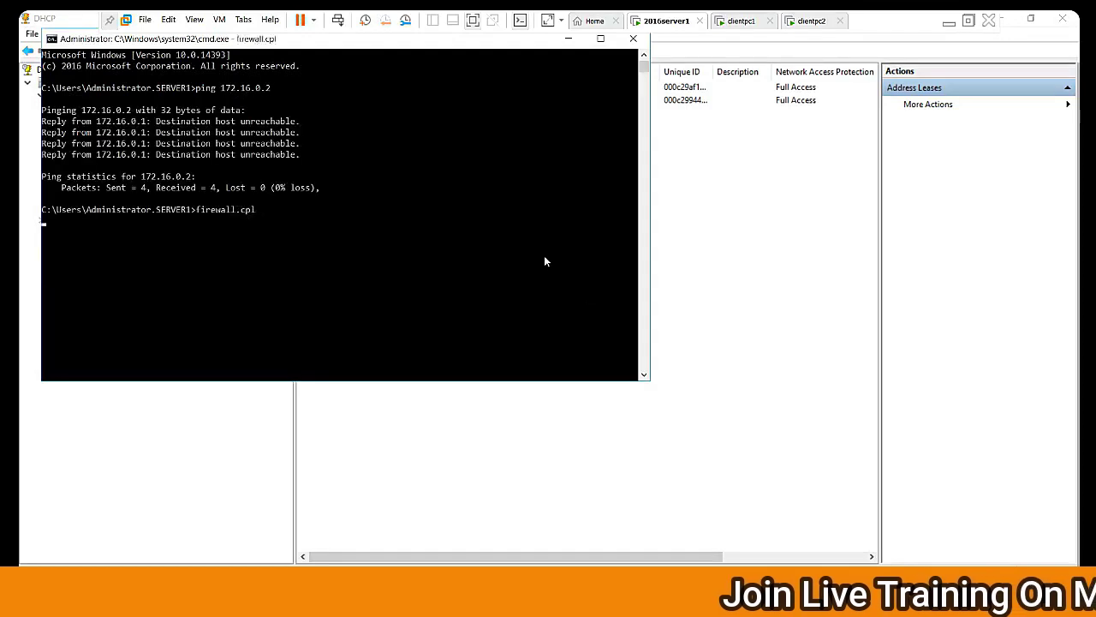
{"action": "key", "text": "Return"}
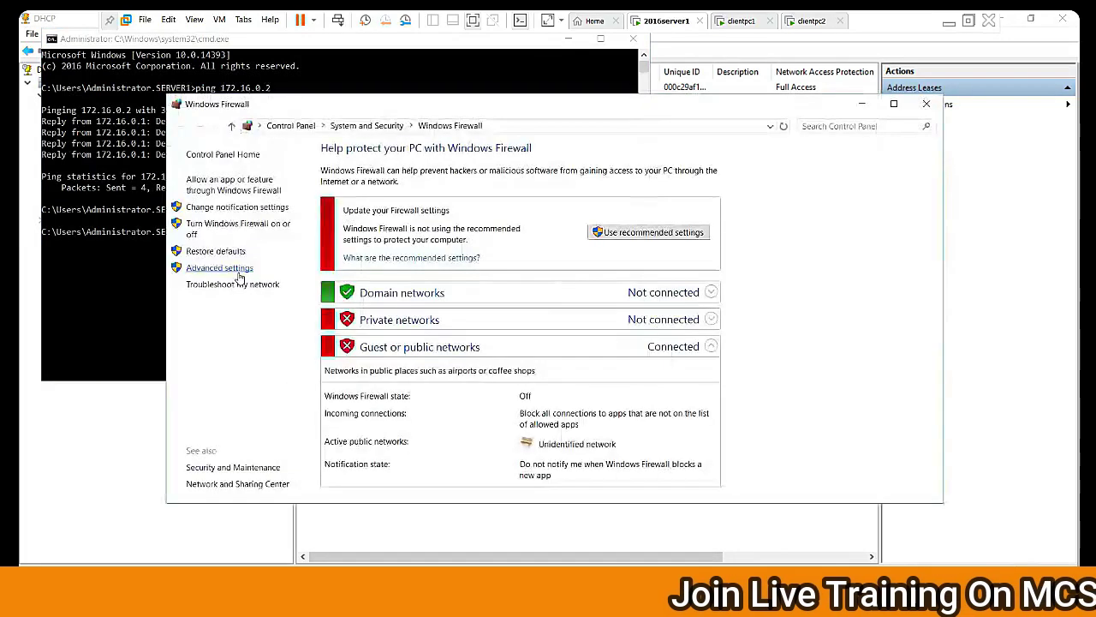
{"action": "left_click", "coordinate": [251, 229]}
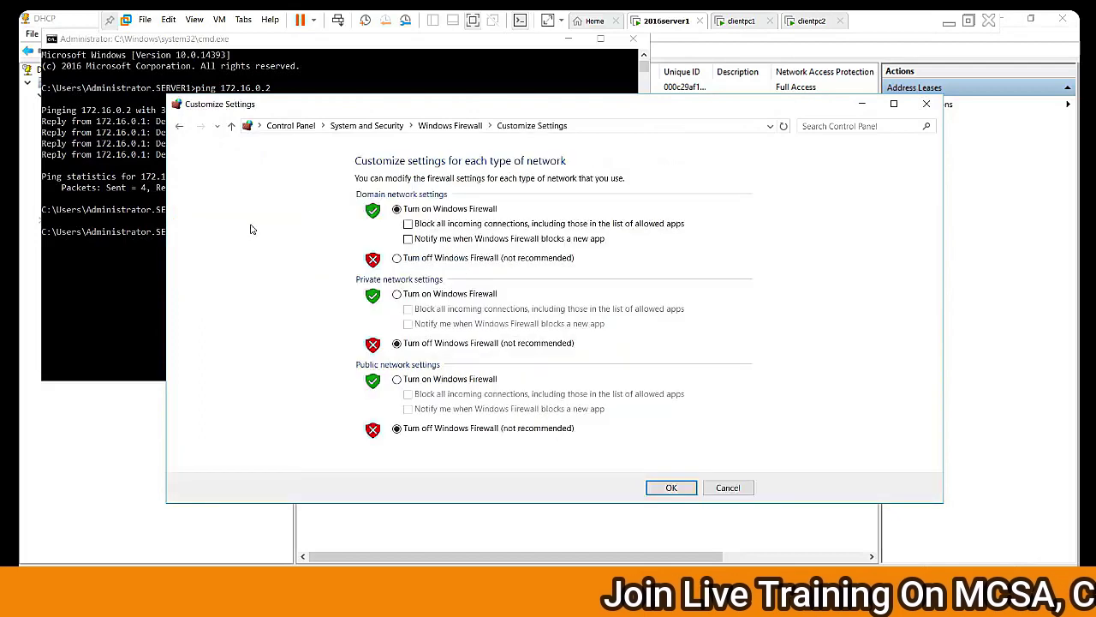
{"action": "left_click", "coordinate": [425, 261]}
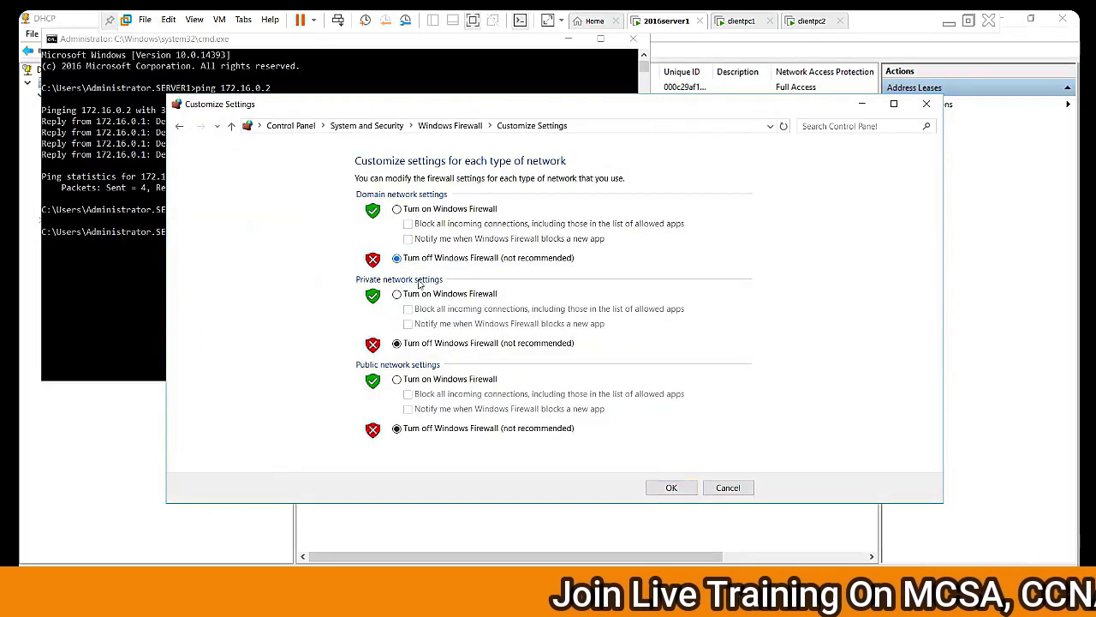
{"action": "left_click", "coordinate": [672, 487]}
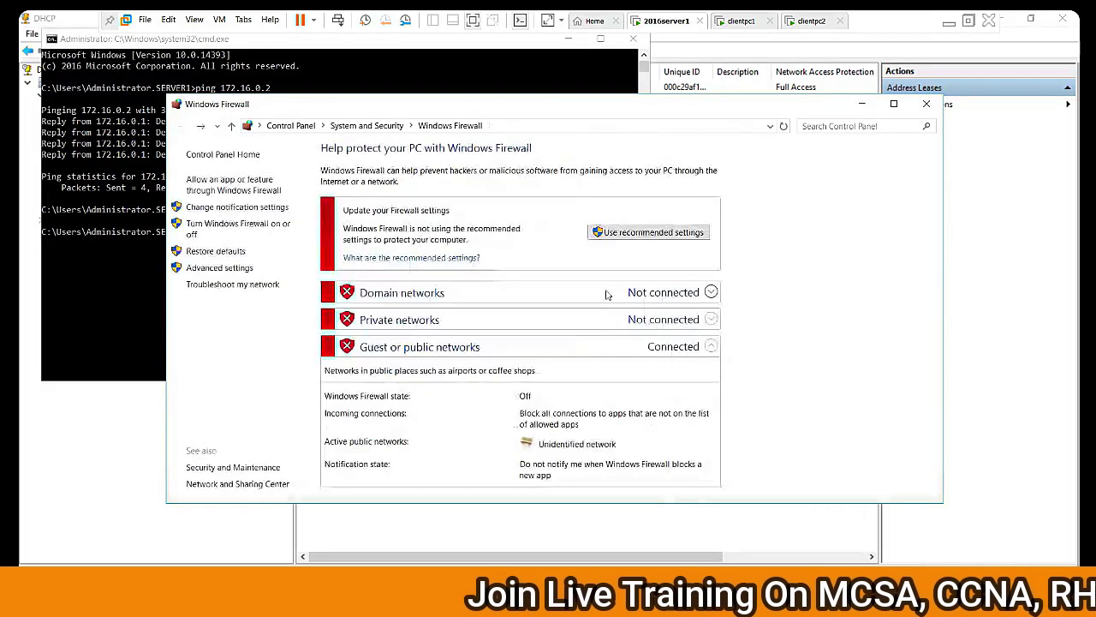
{"action": "left_click", "coordinate": [926, 104]}
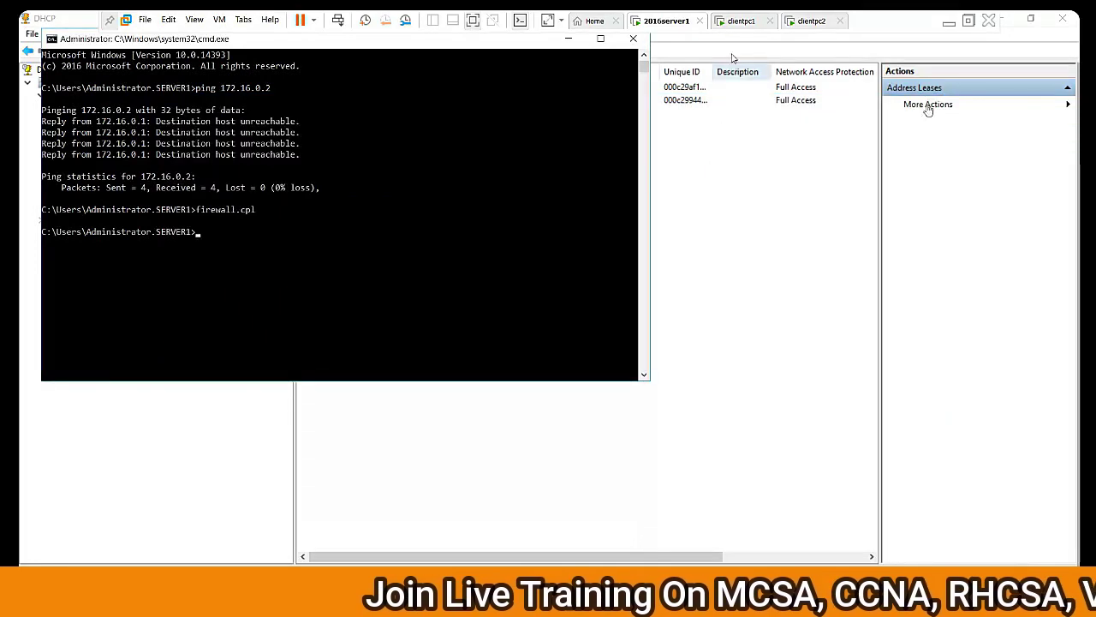
Ping 172.16.0.2 again from 2016server1's command prompt, close it, and refresh scop1's address leases.
{"action": "left_click", "coordinate": [741, 20]}
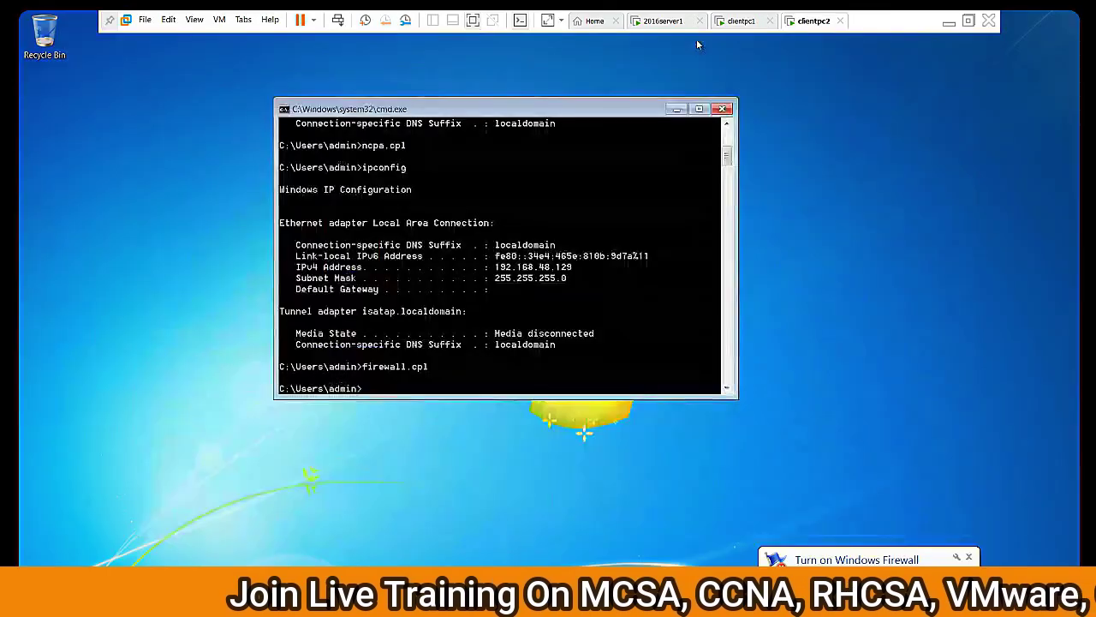
{"action": "left_click", "coordinate": [687, 20]}
{"action": "left_click", "coordinate": [411, 275]}
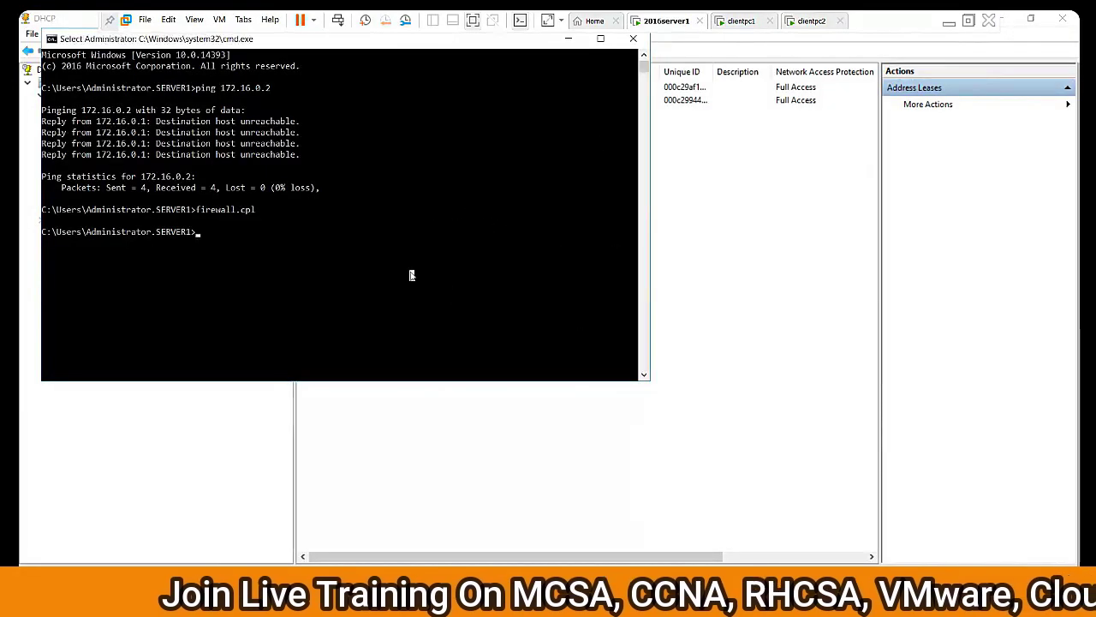
{"action": "key", "text": "Up"}
{"action": "key", "text": "Up"}
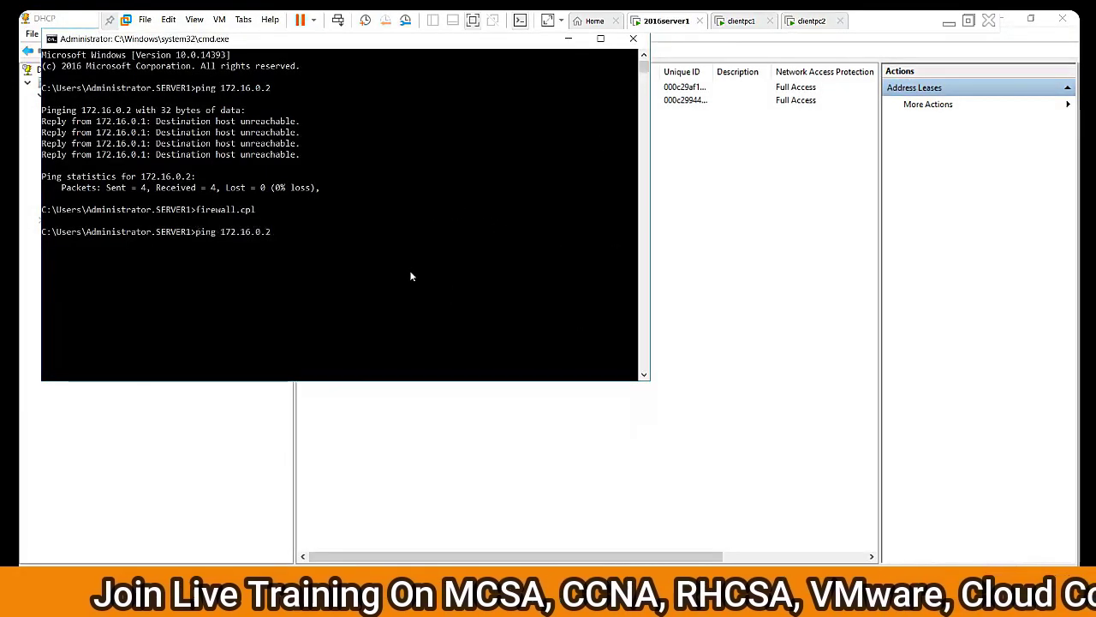
{"action": "key", "text": "Return"}
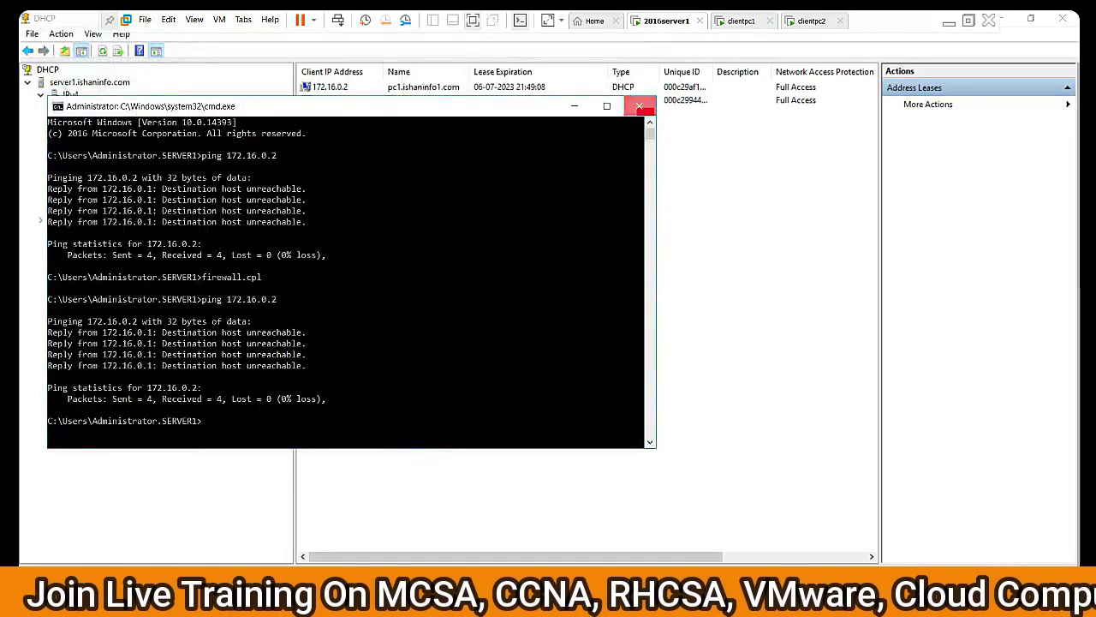
{"action": "left_click", "coordinate": [654, 111]}
{"action": "right_click", "coordinate": [466, 154]}
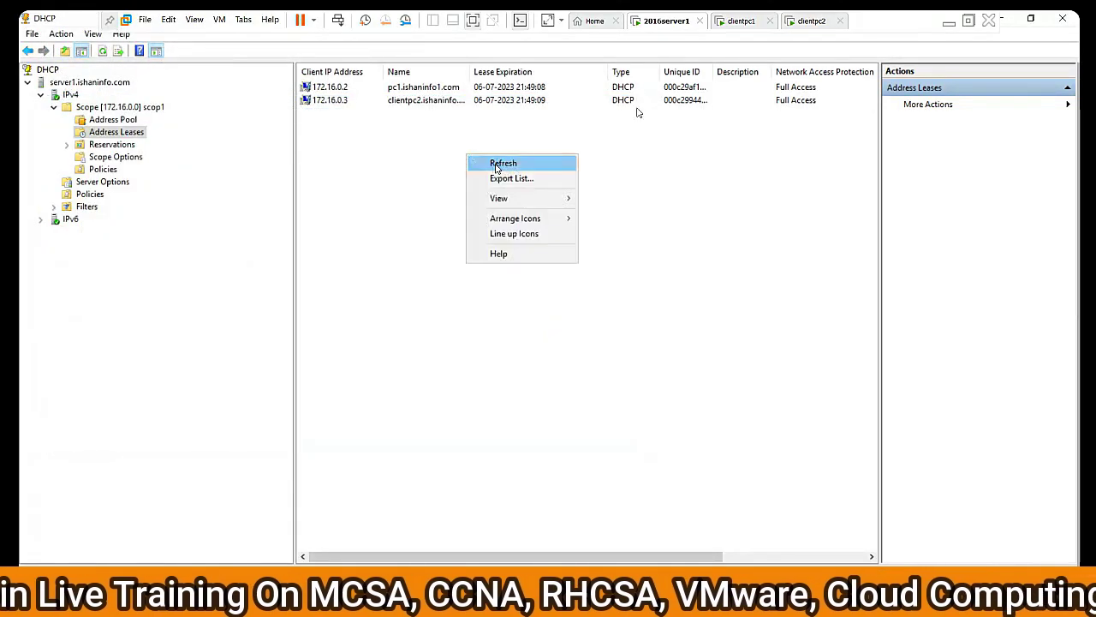
{"action": "left_click", "coordinate": [495, 162]}
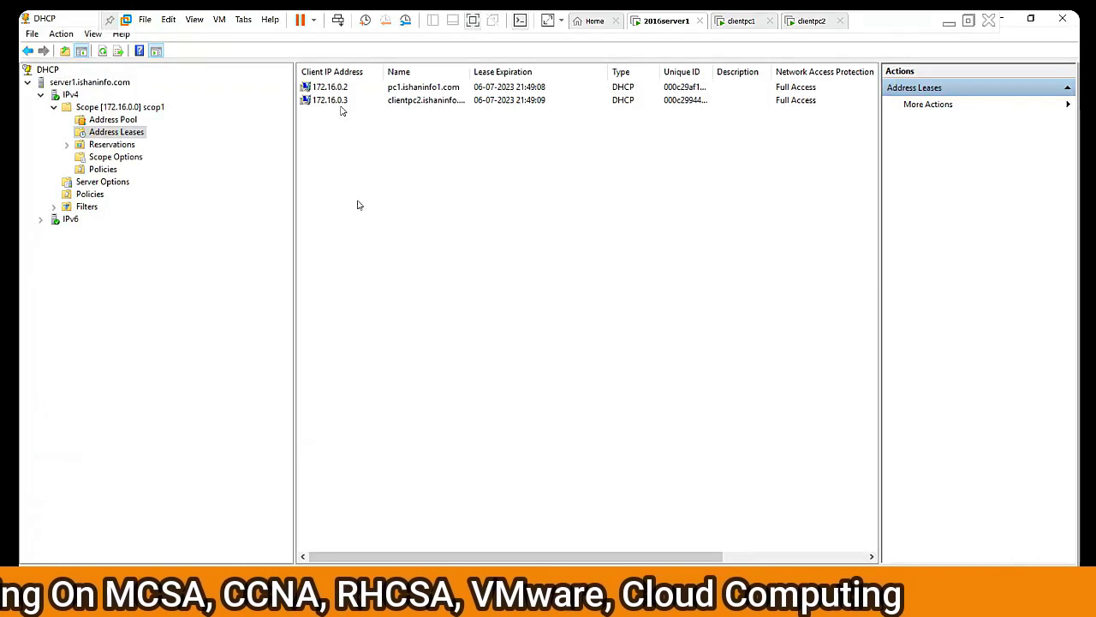
Set 2016server1's virtual network adapter connection to NAT.
{"action": "right_click", "coordinate": [664, 19]}
{"action": "left_click", "coordinate": [709, 205]}
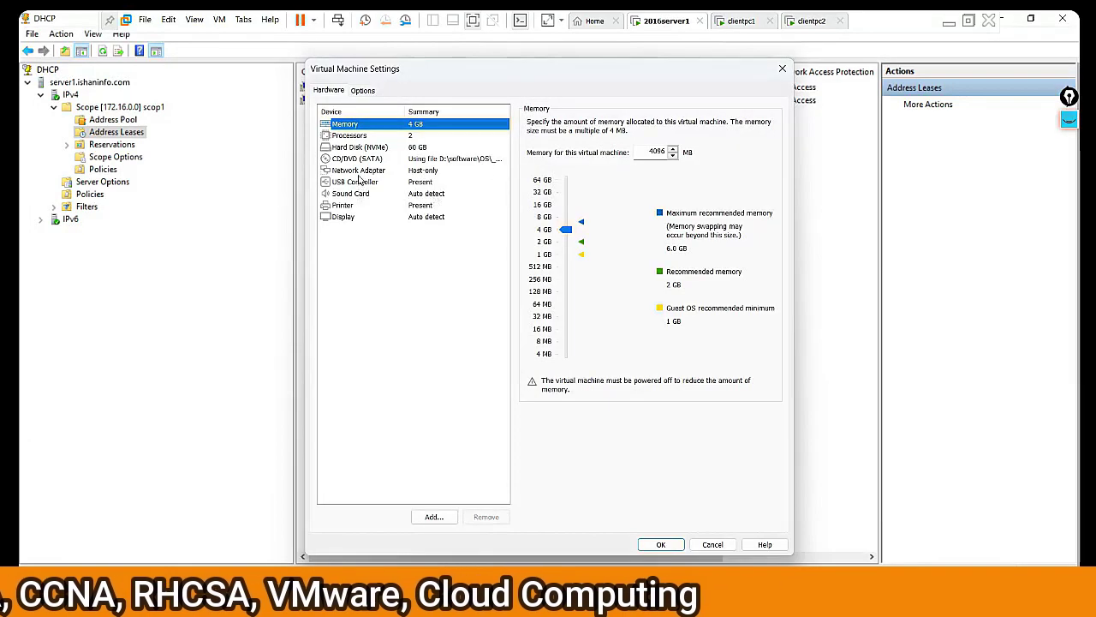
{"action": "left_click", "coordinate": [375, 172]}
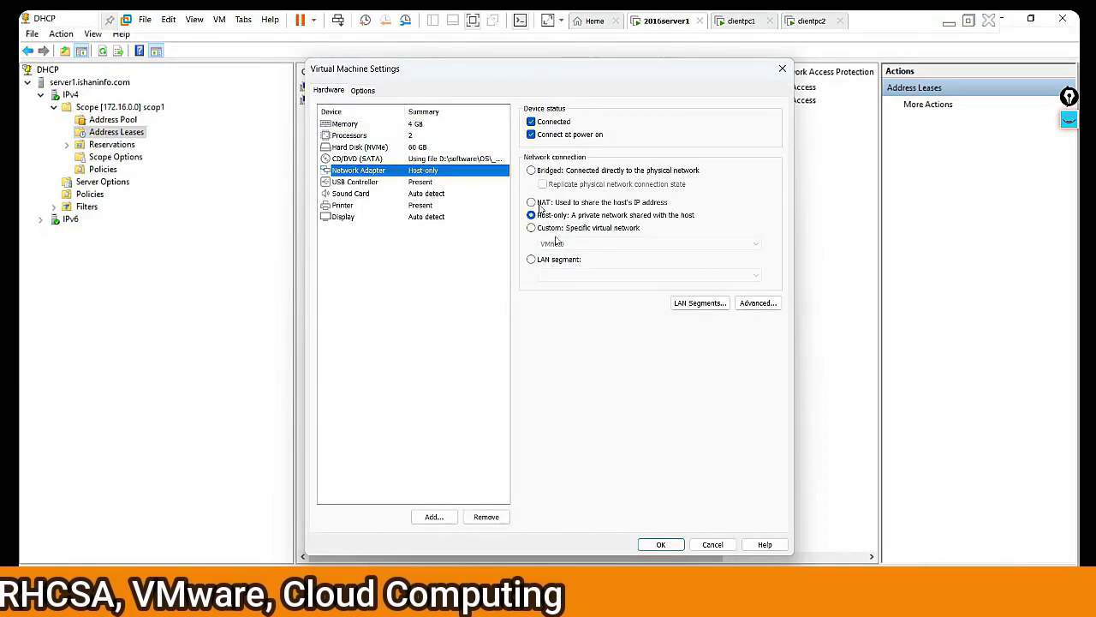
{"action": "left_click", "coordinate": [535, 204]}
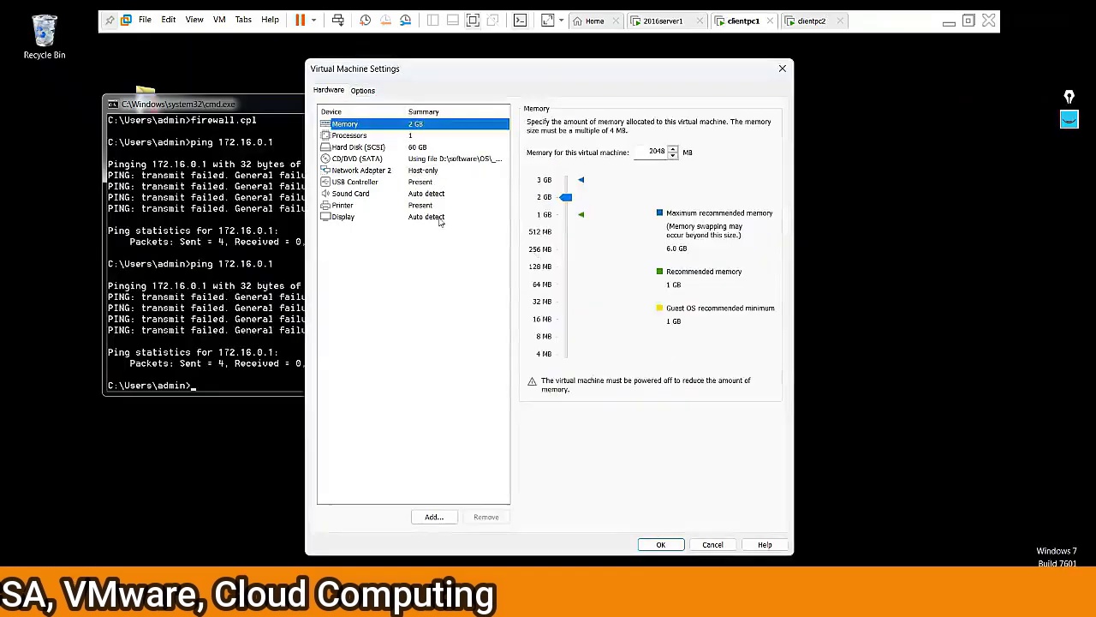
Set clientpc1's Network Adapter 2 connection to NAT in its virtual machine settings.
{"action": "left_click", "coordinate": [415, 171]}
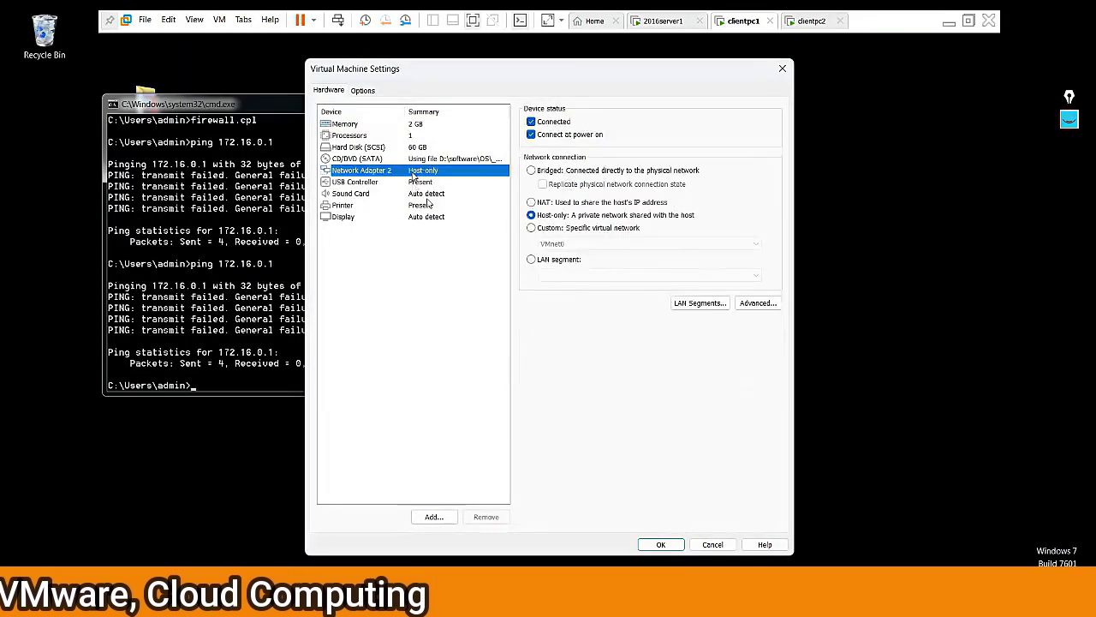
{"action": "left_click", "coordinate": [531, 202]}
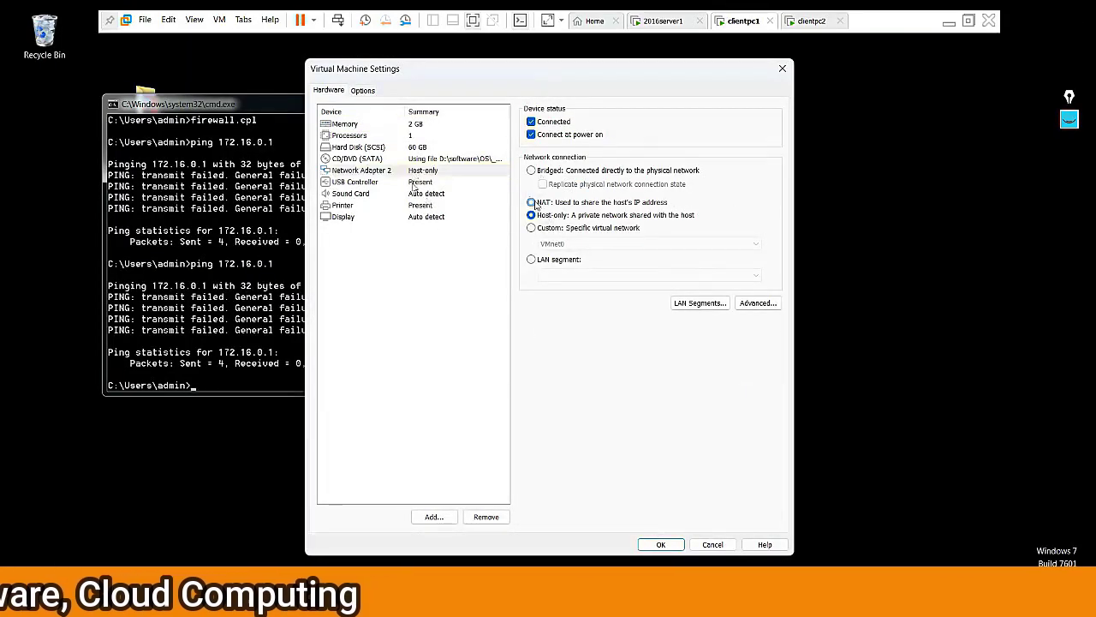
{"action": "left_click", "coordinate": [659, 545]}
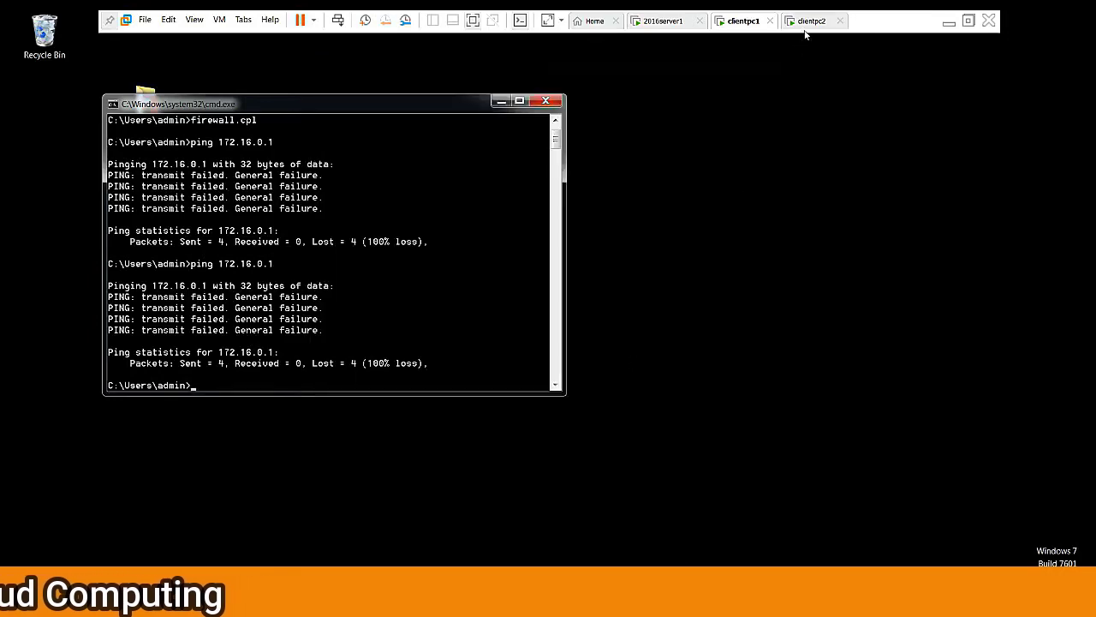
Switch to clientpc2 and set its virtual network adapter connection to NAT.
{"action": "left_click", "coordinate": [810, 22]}
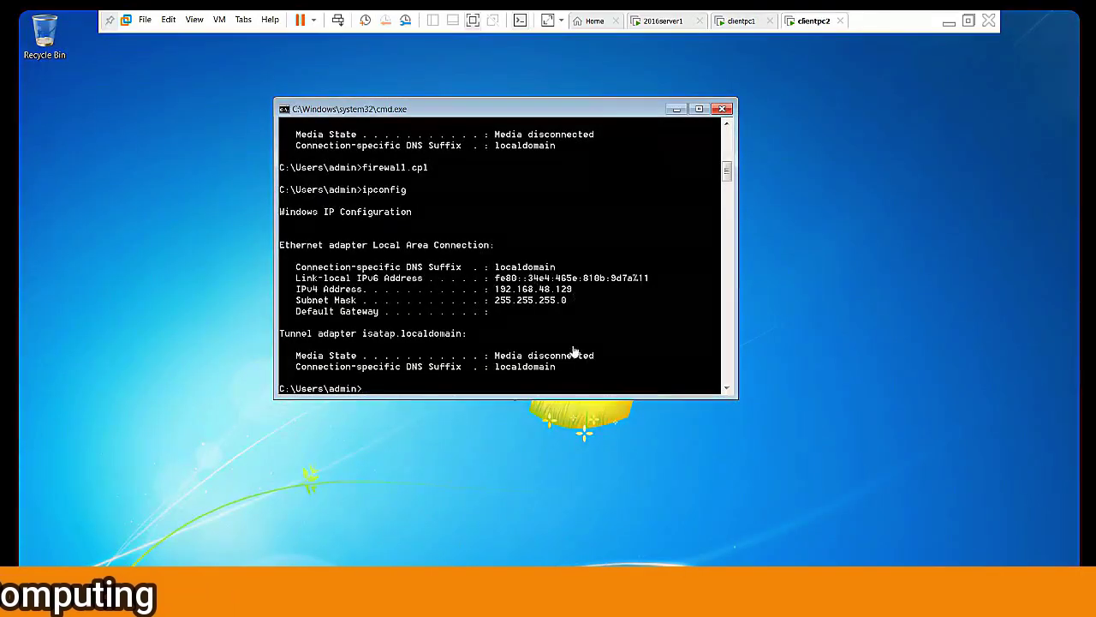
{"action": "right_click", "coordinate": [806, 21]}
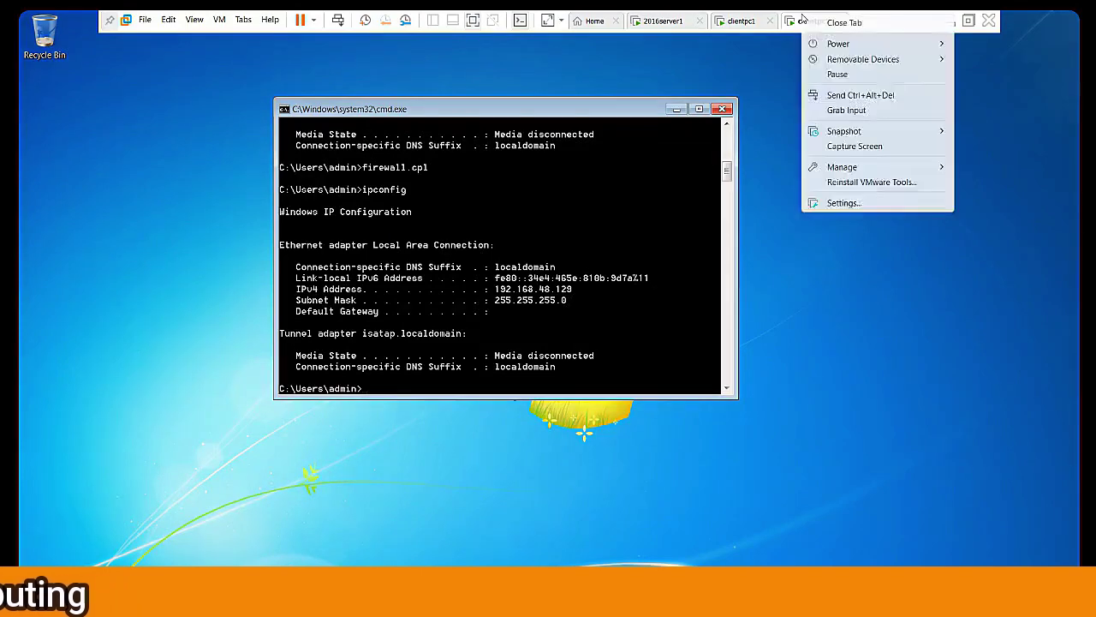
{"action": "left_click", "coordinate": [848, 203]}
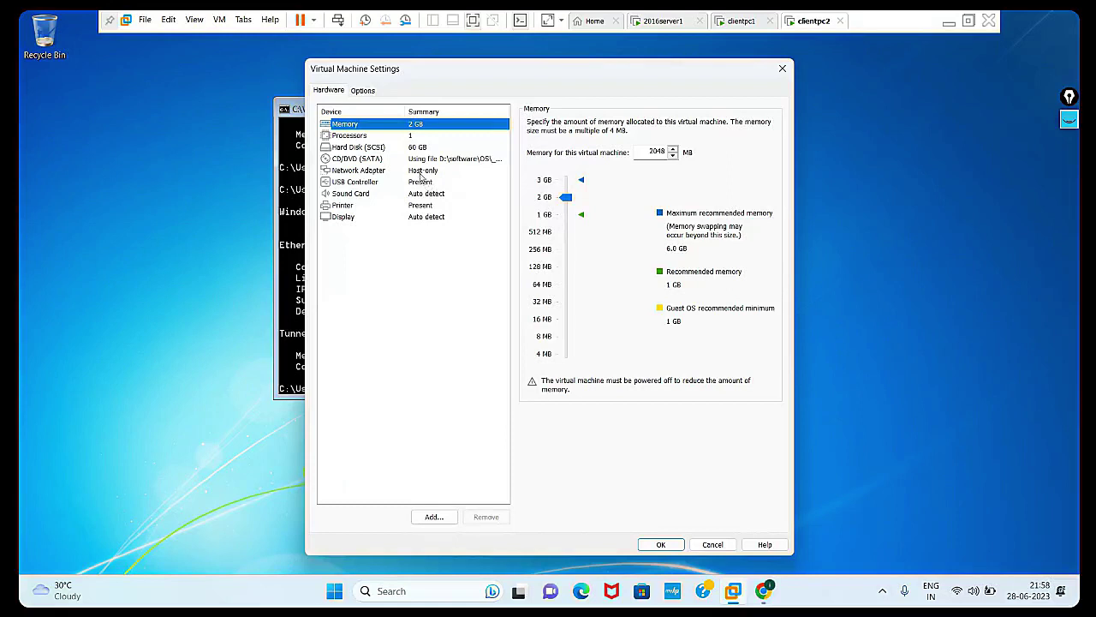
{"action": "left_click", "coordinate": [421, 172]}
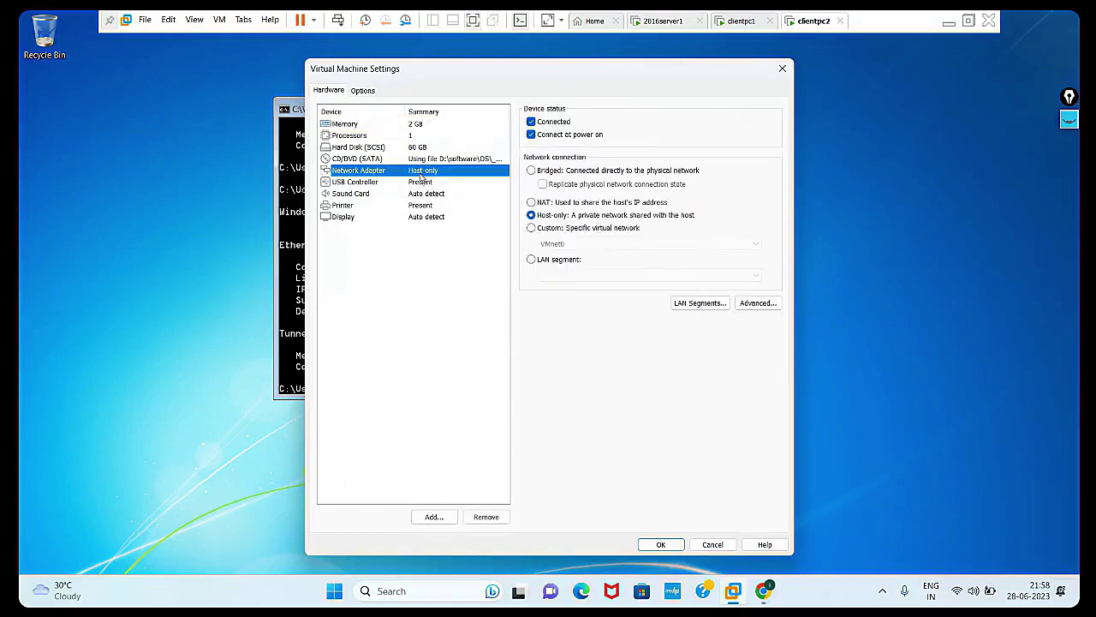
{"action": "left_click", "coordinate": [531, 203]}
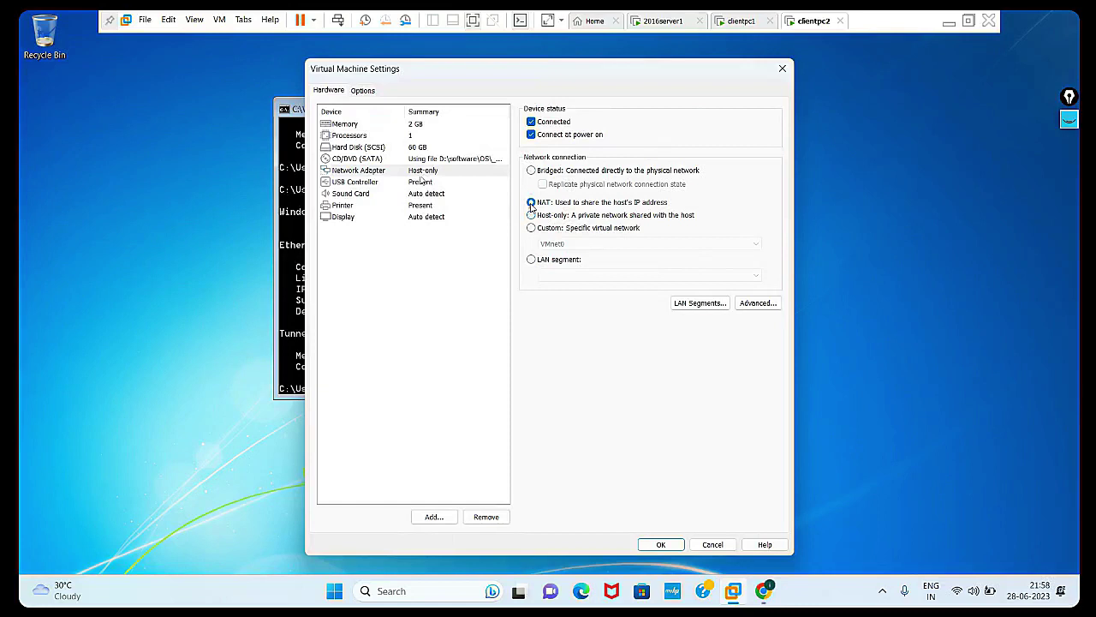
{"action": "left_click", "coordinate": [660, 544]}
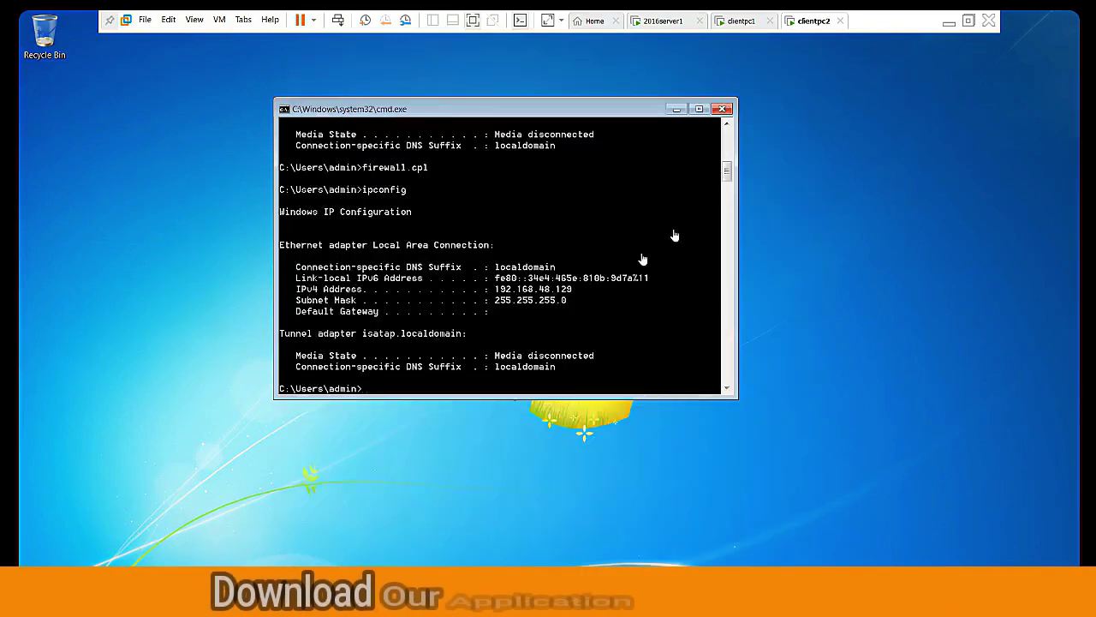
{"action": "left_click", "coordinate": [817, 164]}
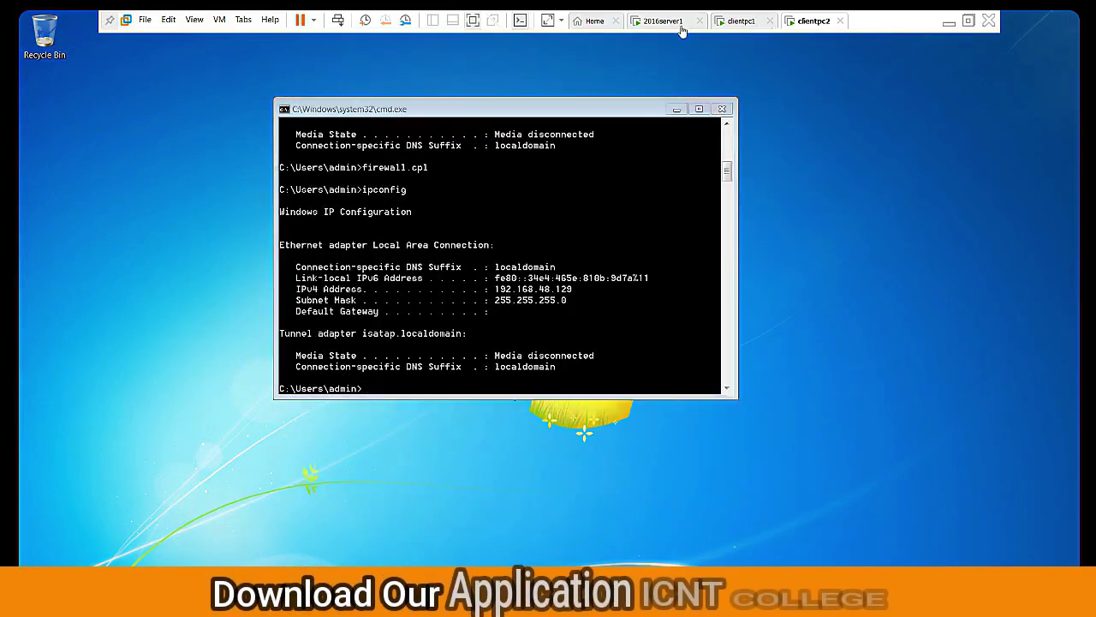
Set the virtual network adapter connections of 2016server1 and clientpc1 to Bridged in their virtual machine settings.
{"action": "left_click", "coordinate": [738, 21]}
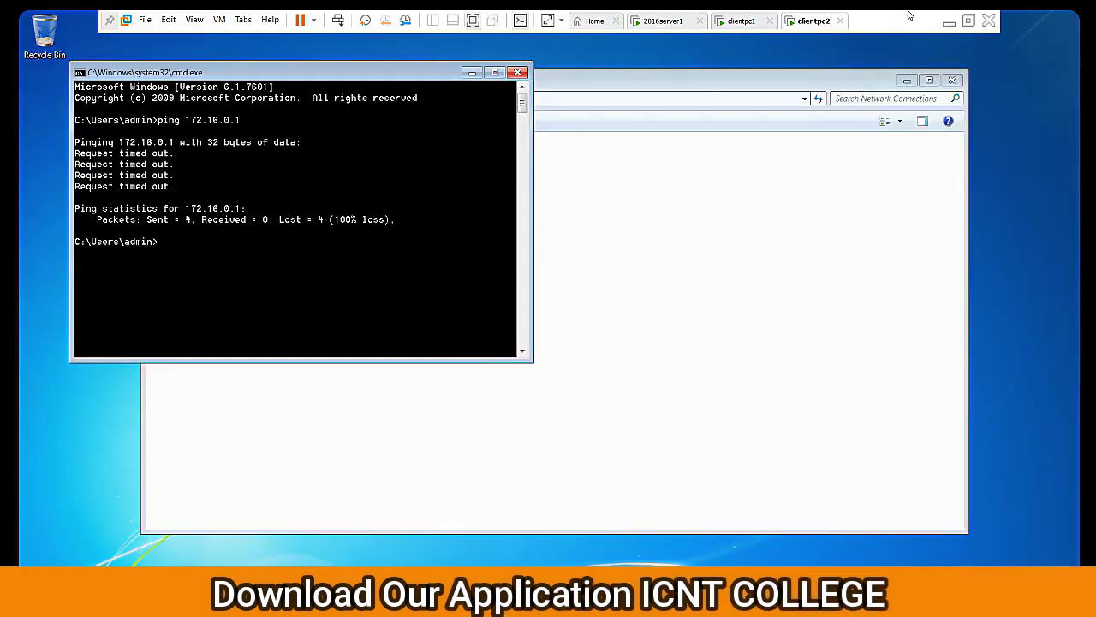
{"action": "left_click", "coordinate": [672, 21]}
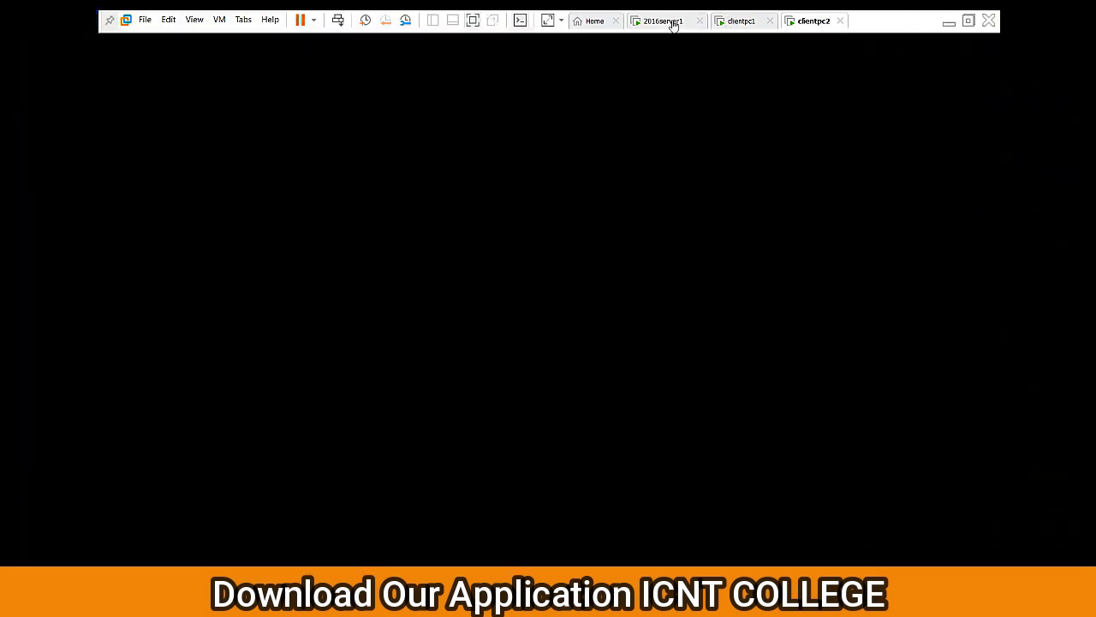
{"action": "right_click", "coordinate": [674, 23]}
{"action": "left_click", "coordinate": [711, 209]}
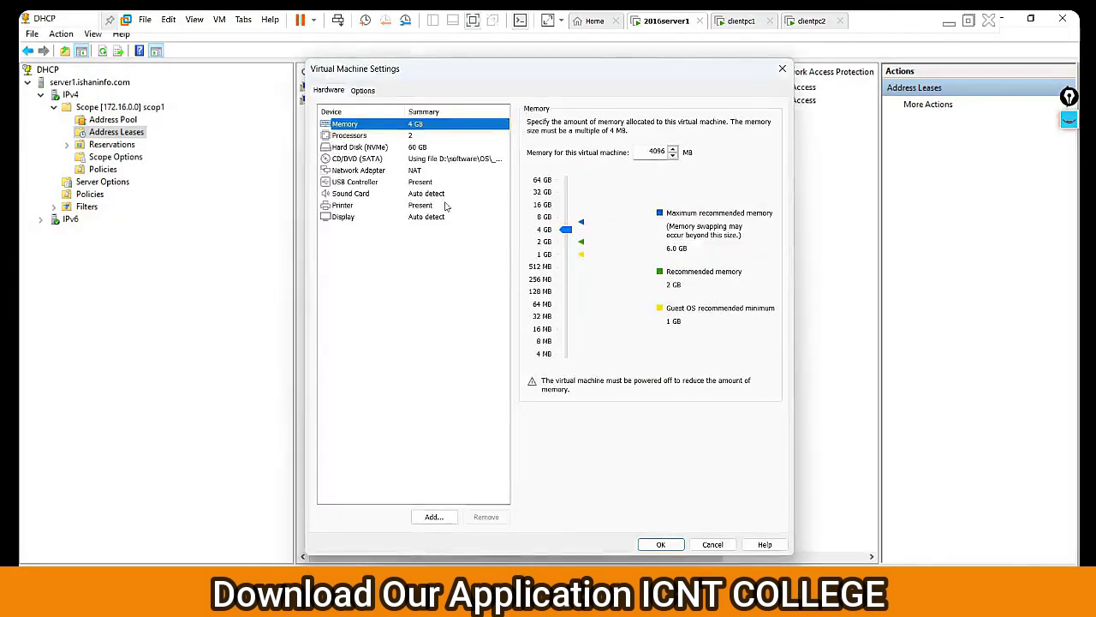
{"action": "left_click", "coordinate": [362, 172]}
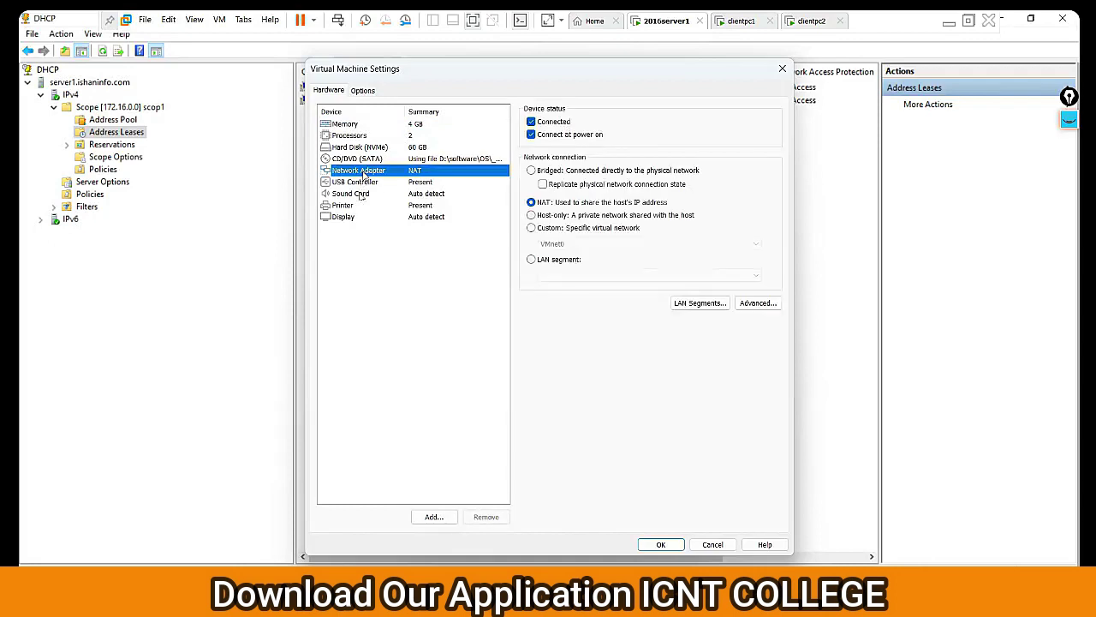
{"action": "left_click", "coordinate": [536, 173]}
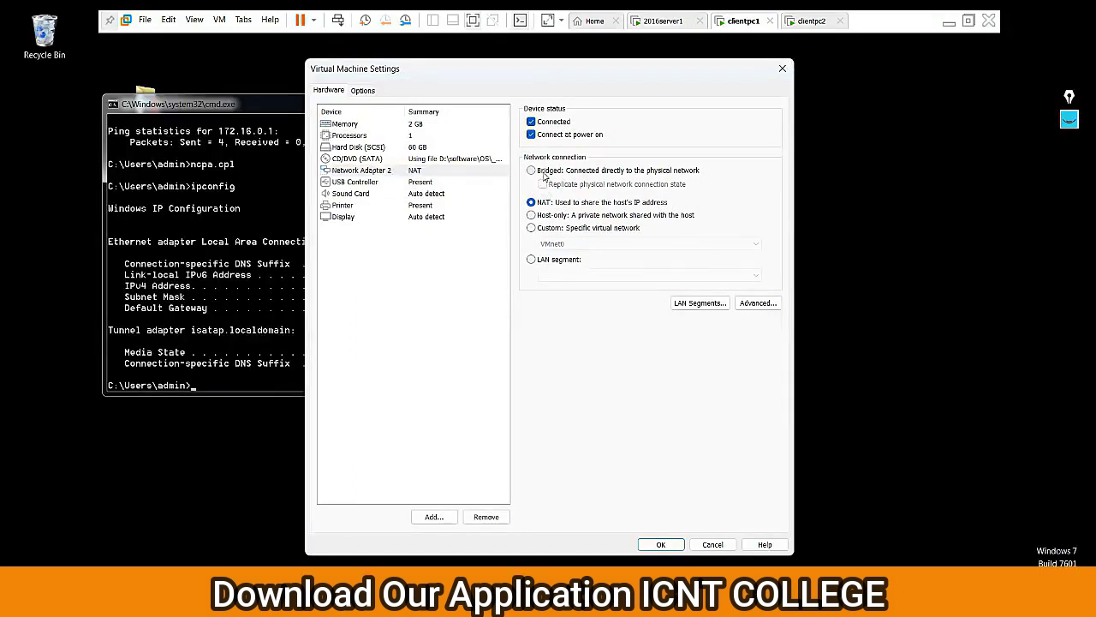
{"action": "left_click", "coordinate": [543, 173]}
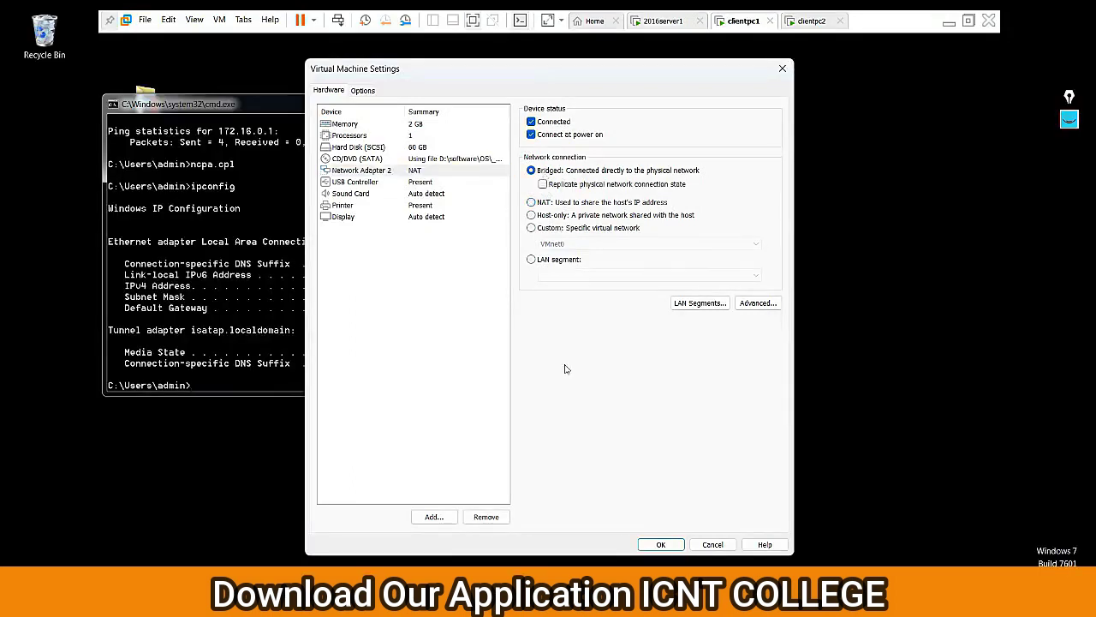
{"action": "left_click", "coordinate": [657, 545]}
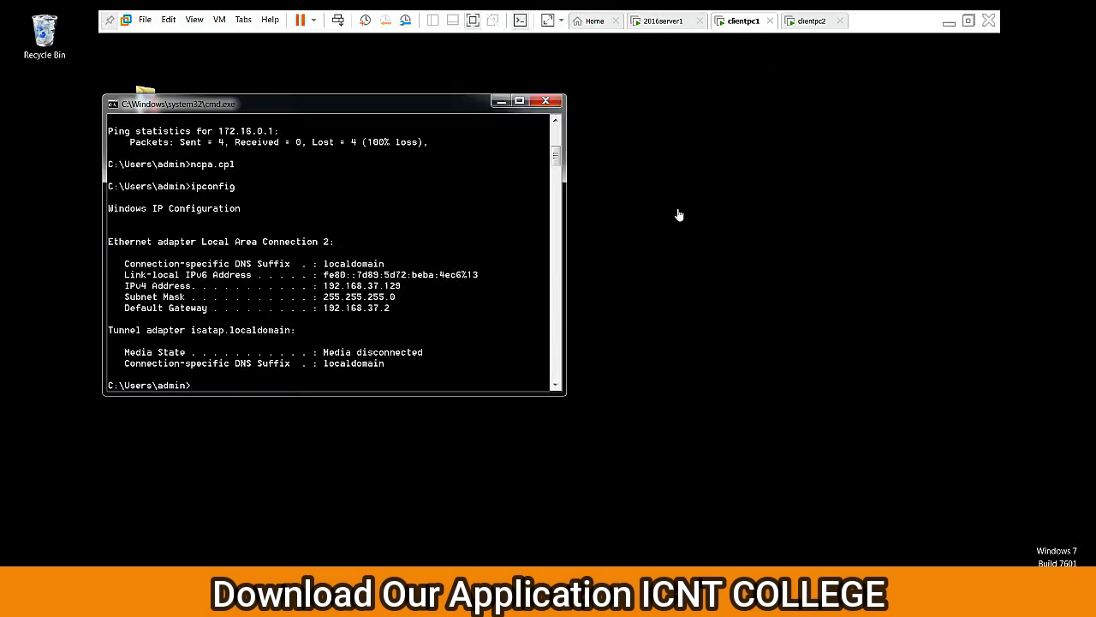
Set clientpc2's virtual network adapter connection to Bridged in its virtual machine settings.
{"action": "left_click", "coordinate": [811, 20]}
{"action": "right_click", "coordinate": [812, 20]}
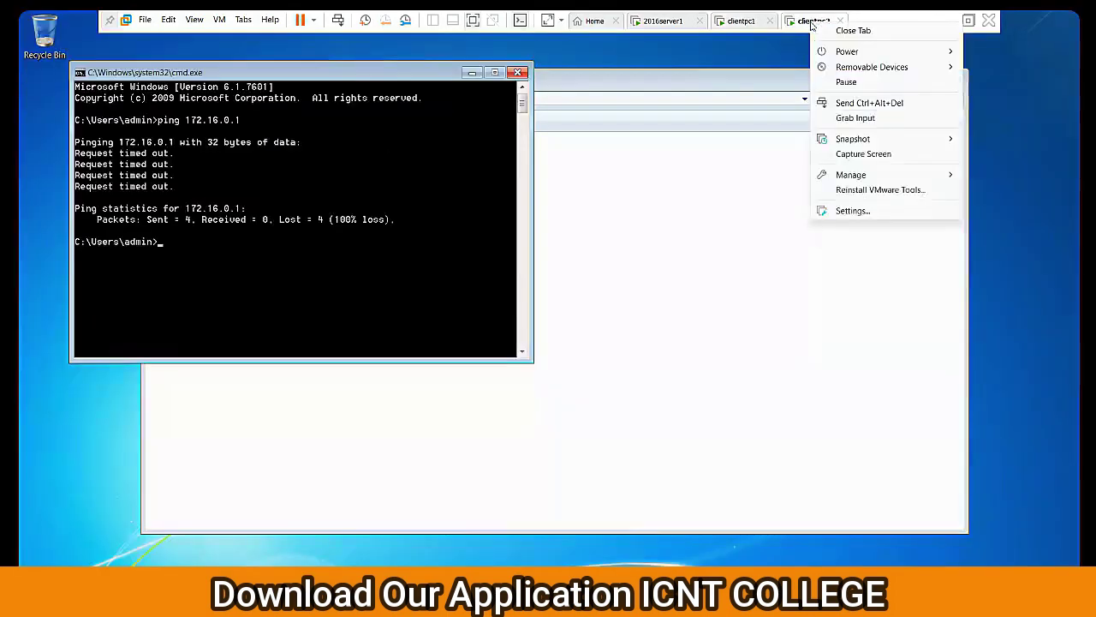
{"action": "left_click", "coordinate": [861, 212]}
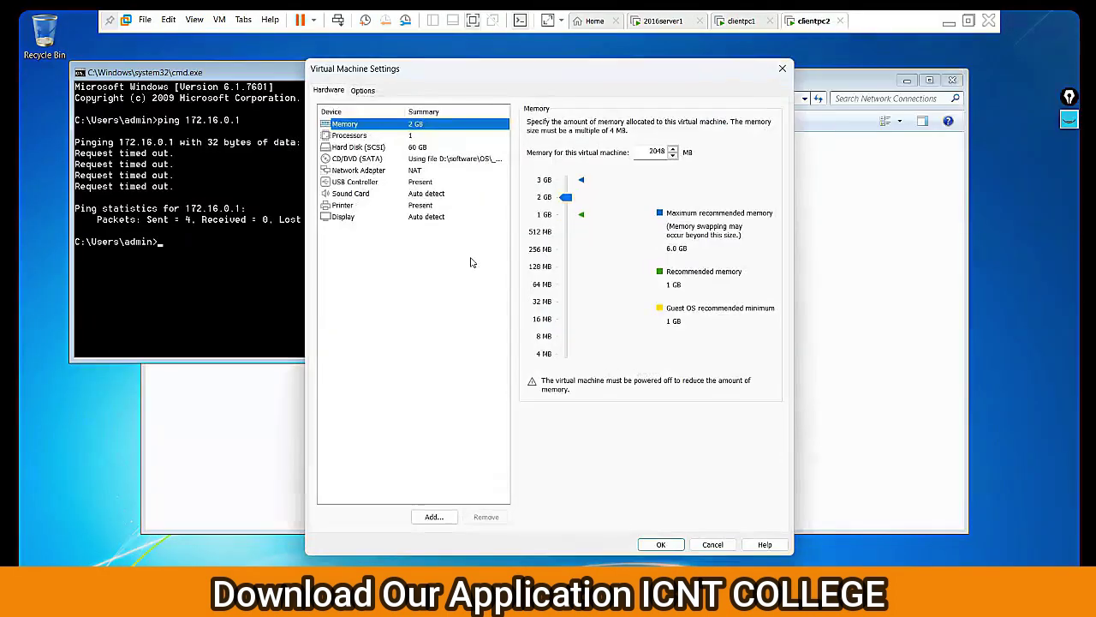
{"action": "left_click", "coordinate": [414, 174]}
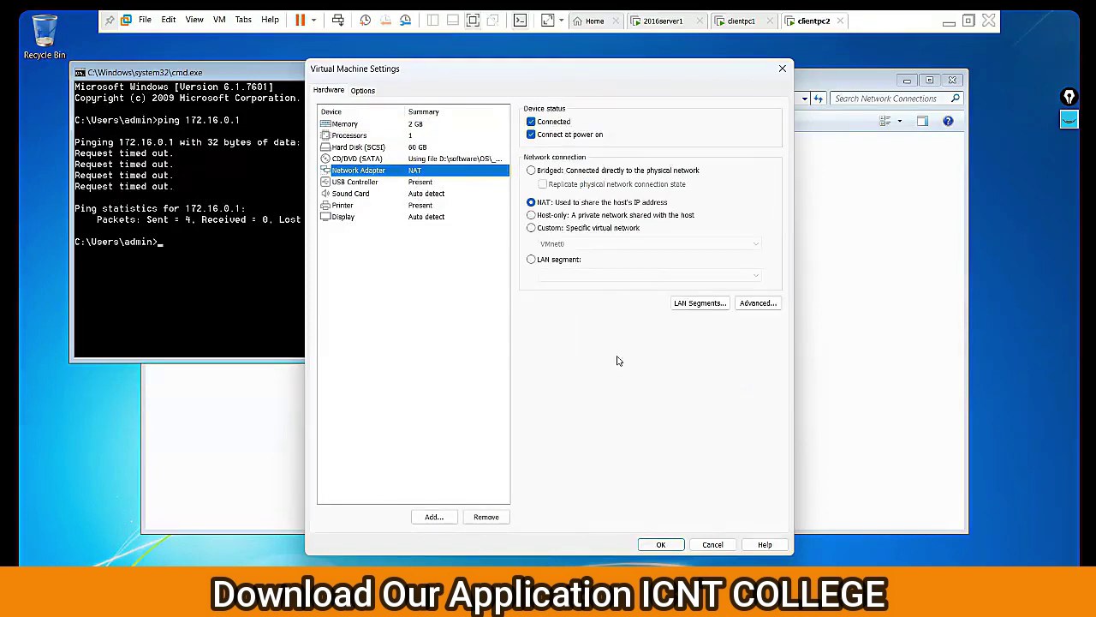
{"action": "left_click", "coordinate": [547, 171]}
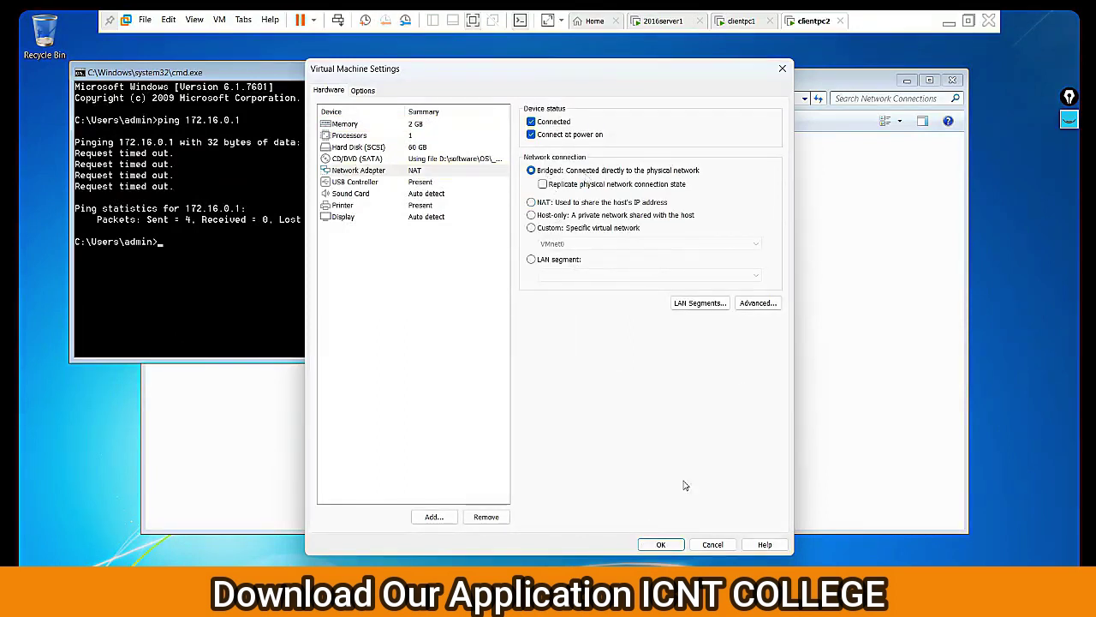
{"action": "left_click", "coordinate": [663, 545]}
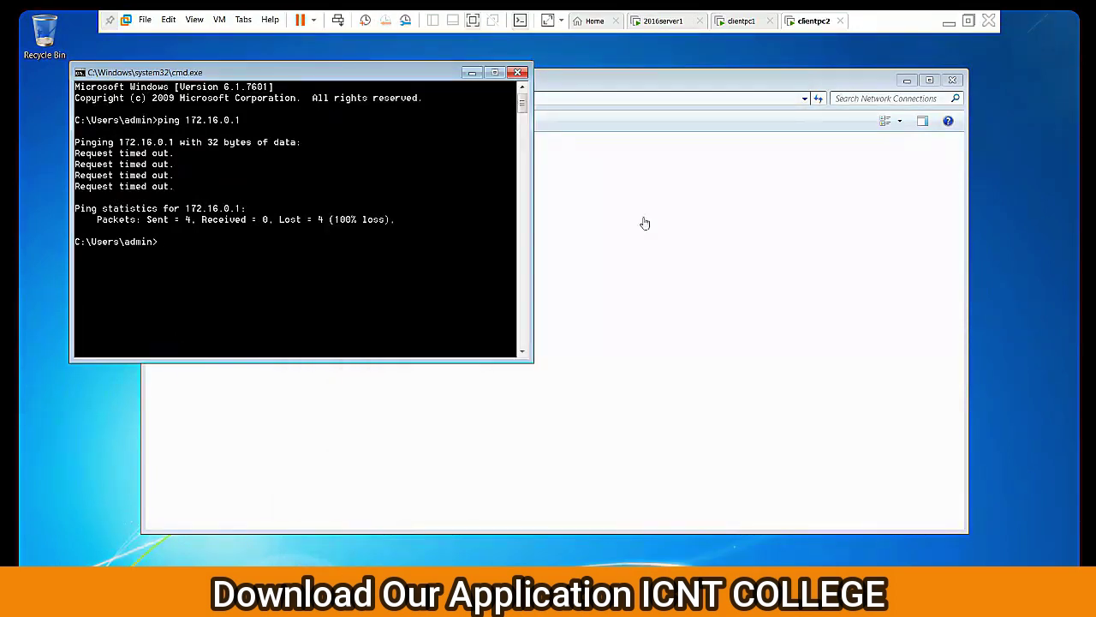
Refresh scop1's address leases on 2016server1 and check clientpc1's IP configuration with ipconfig.
{"action": "left_click", "coordinate": [741, 20]}
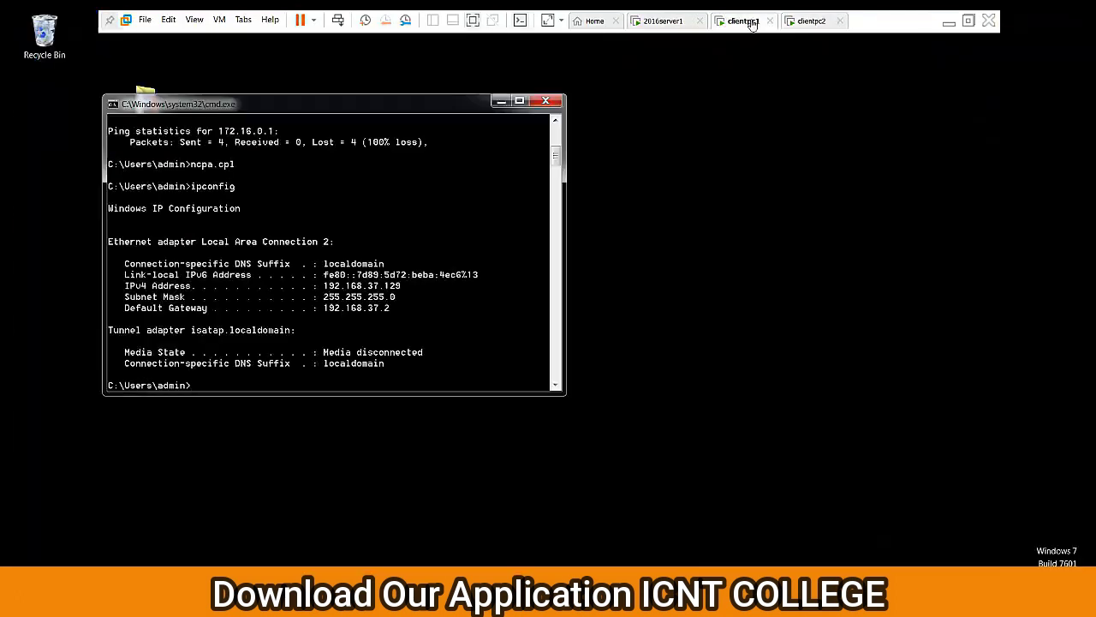
{"action": "left_click", "coordinate": [672, 22]}
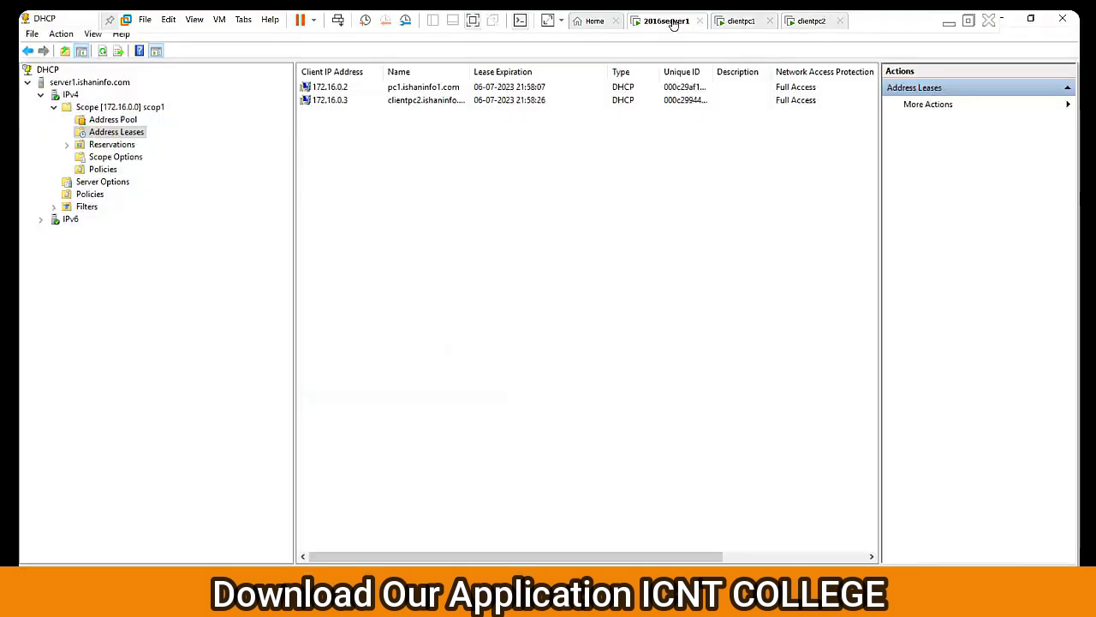
{"action": "right_click", "coordinate": [410, 176]}
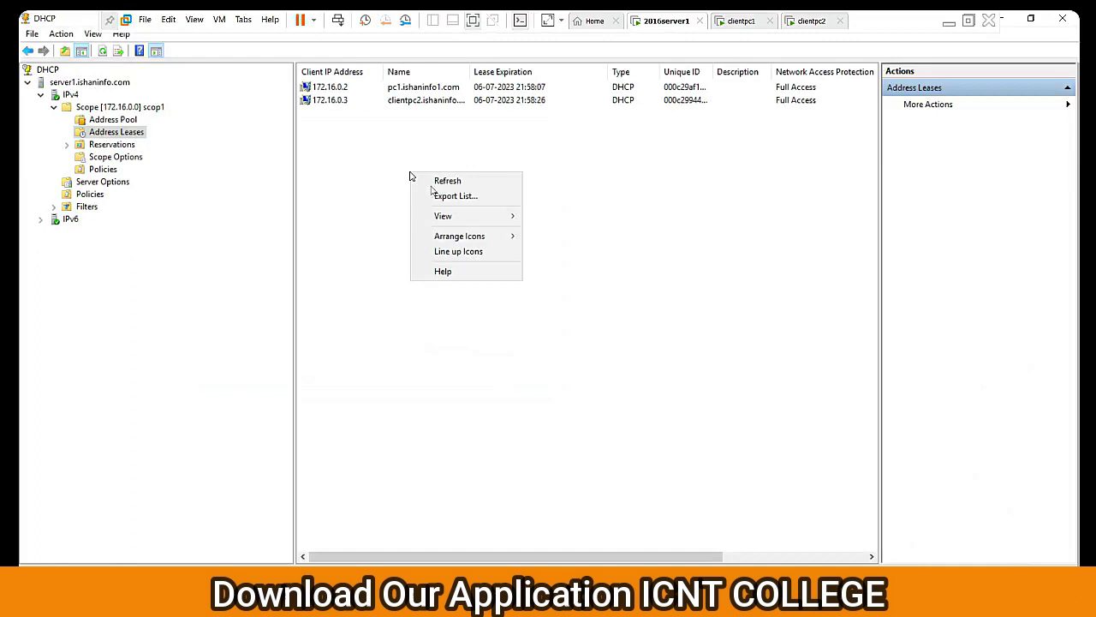
{"action": "left_click", "coordinate": [463, 182]}
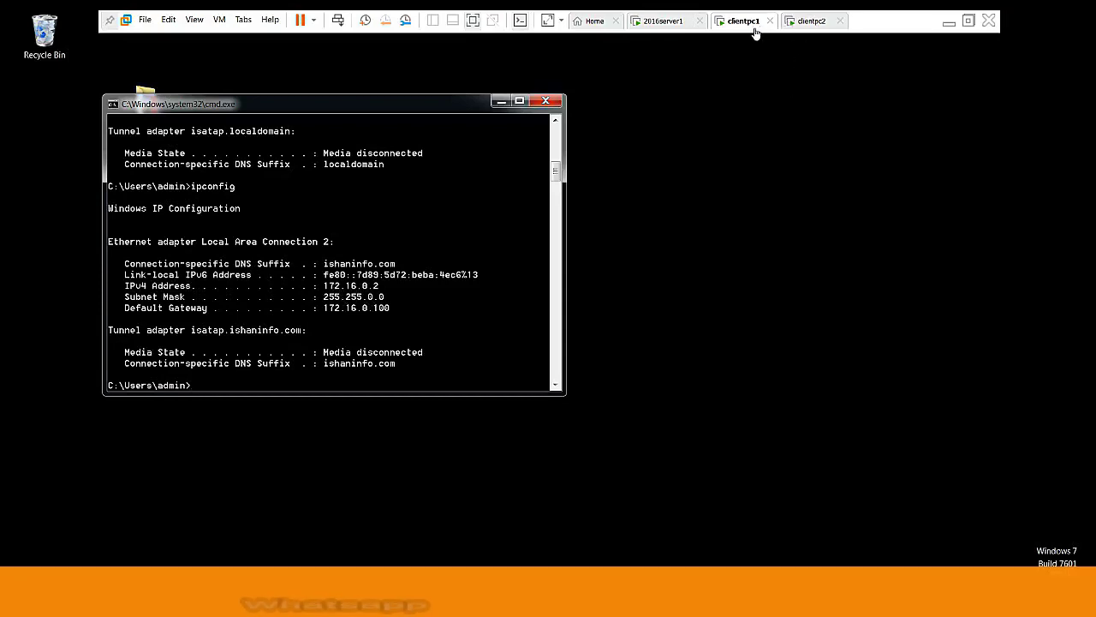
Switch to clientpc2 and set the location of its ishaninfo.com network to Work.
{"action": "left_click", "coordinate": [813, 23]}
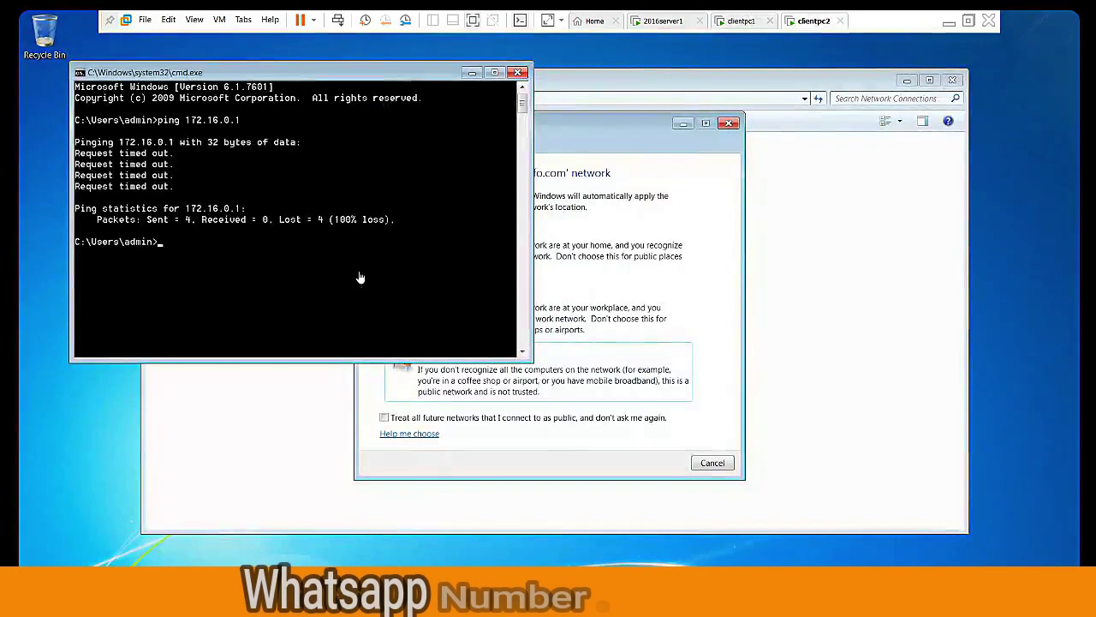
{"action": "left_click", "coordinate": [554, 323]}
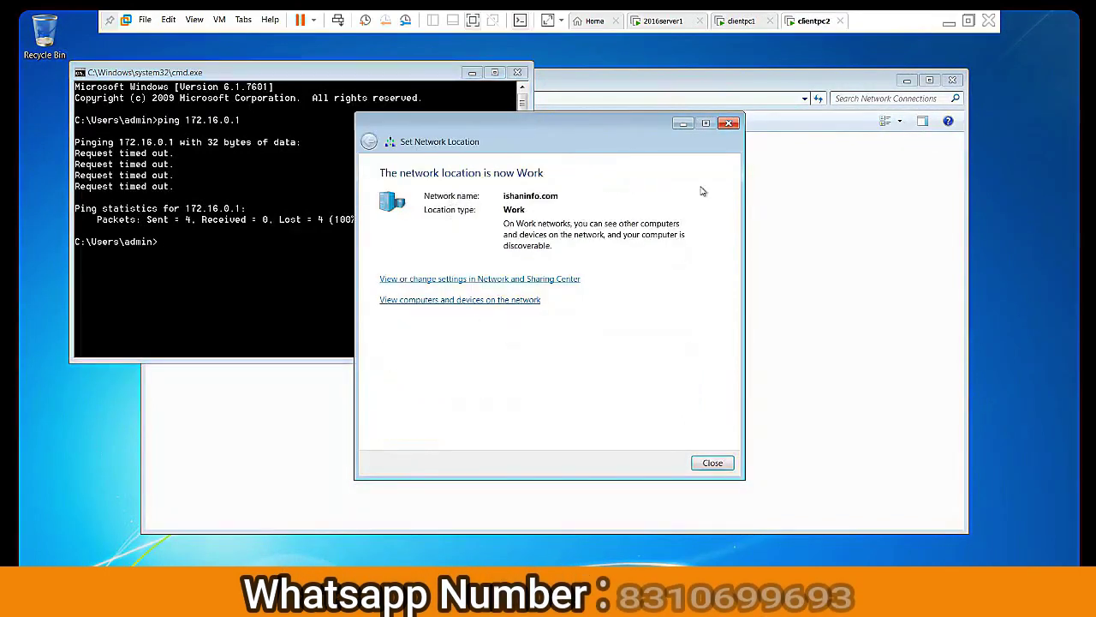
{"action": "left_click", "coordinate": [710, 460]}
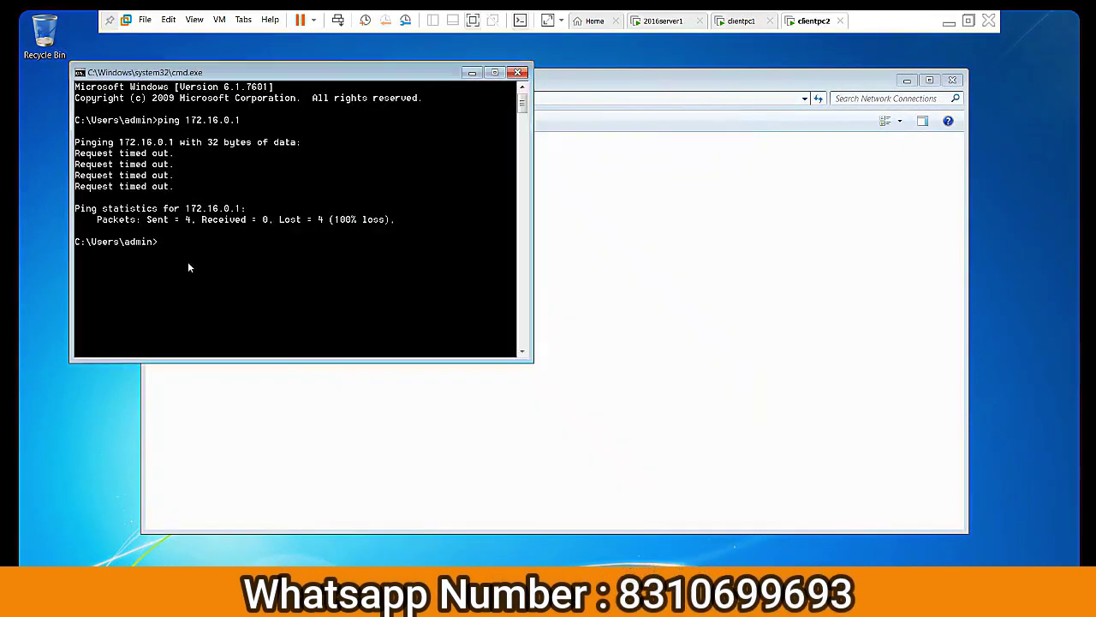
Return to 2016server1 and refresh scop1's address leases again.
{"action": "left_click", "coordinate": [676, 22]}
{"action": "right_click", "coordinate": [421, 162]}
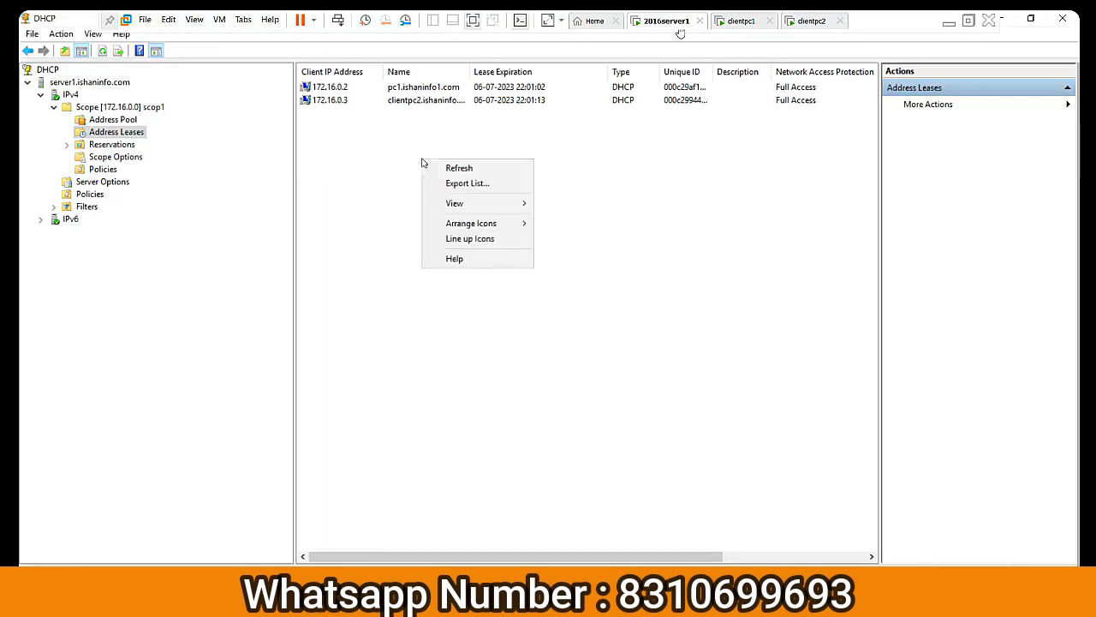
{"action": "left_click", "coordinate": [441, 167]}
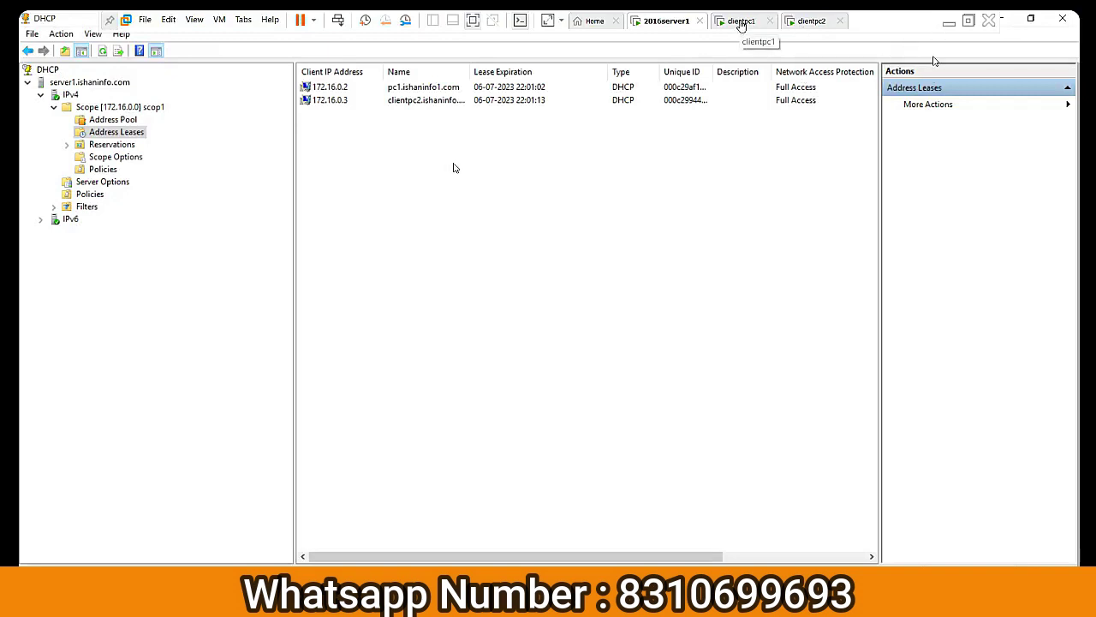
Review the Network Adapter connection type in 2016server1's virtual machine settings, then close the settings.
{"action": "right_click", "coordinate": [676, 24]}
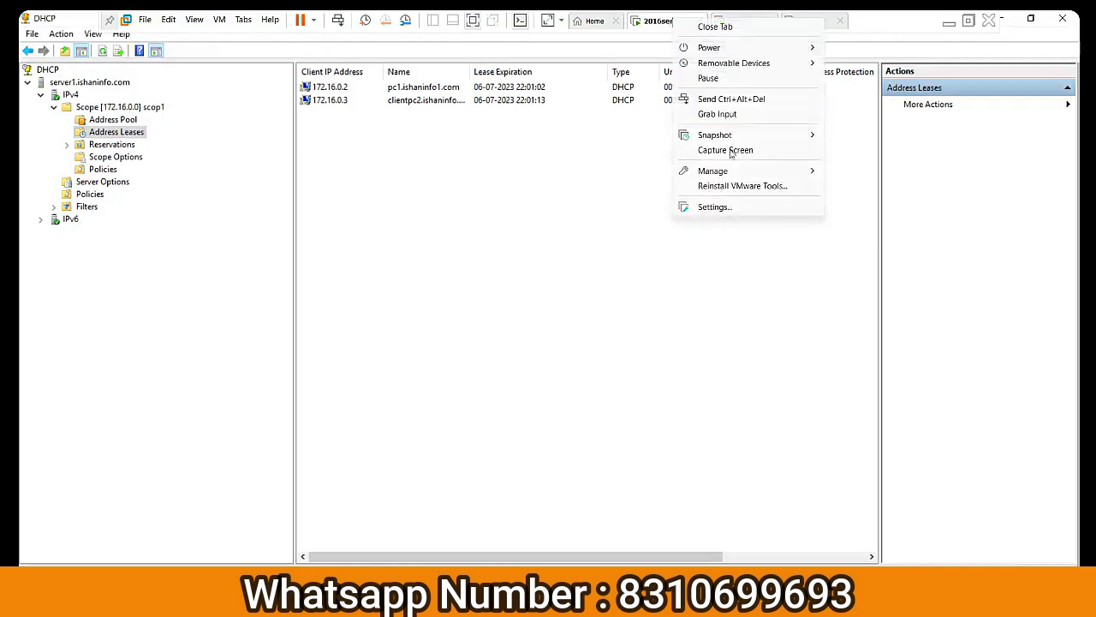
{"action": "left_click", "coordinate": [733, 211]}
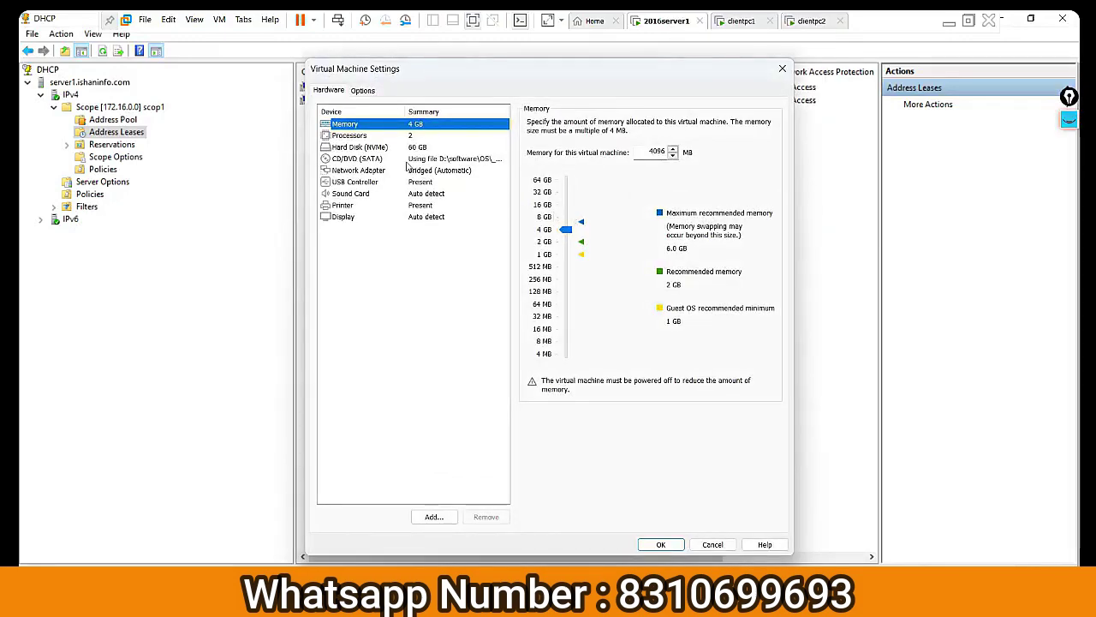
{"action": "left_click", "coordinate": [410, 170]}
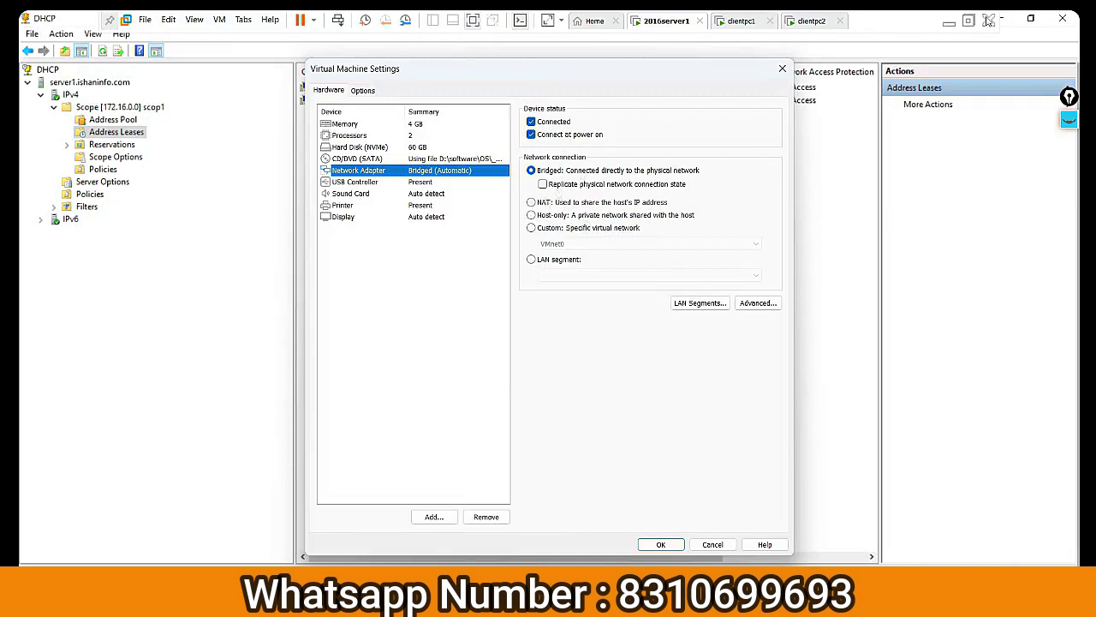
{"action": "left_click", "coordinate": [781, 70]}
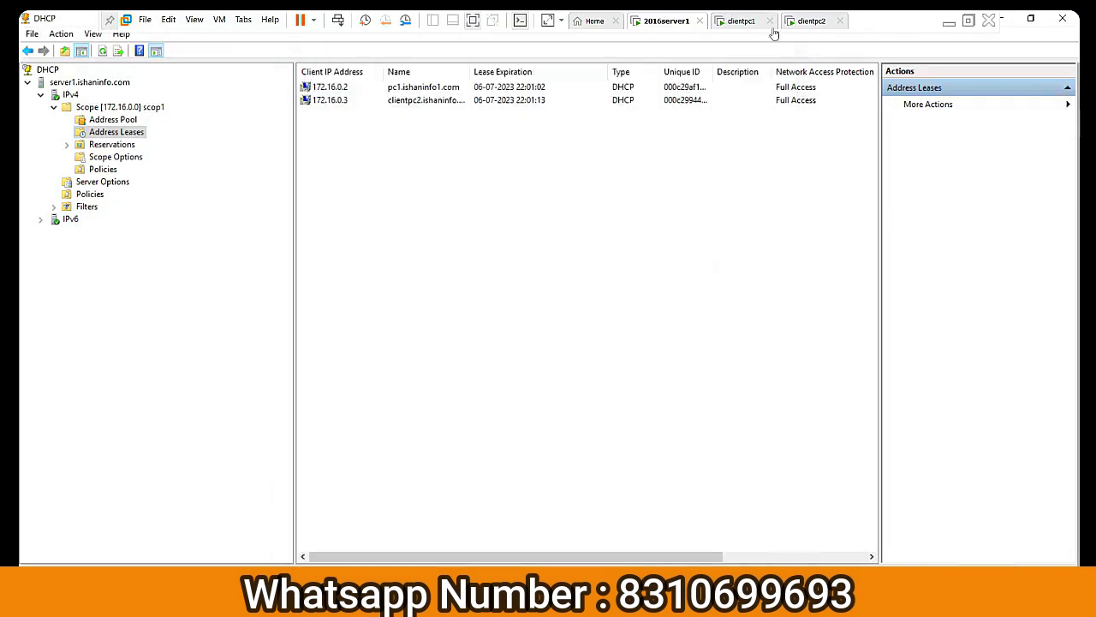
Ping 172.16.0.1 from clientpc1's command prompt.
{"action": "left_click", "coordinate": [762, 24]}
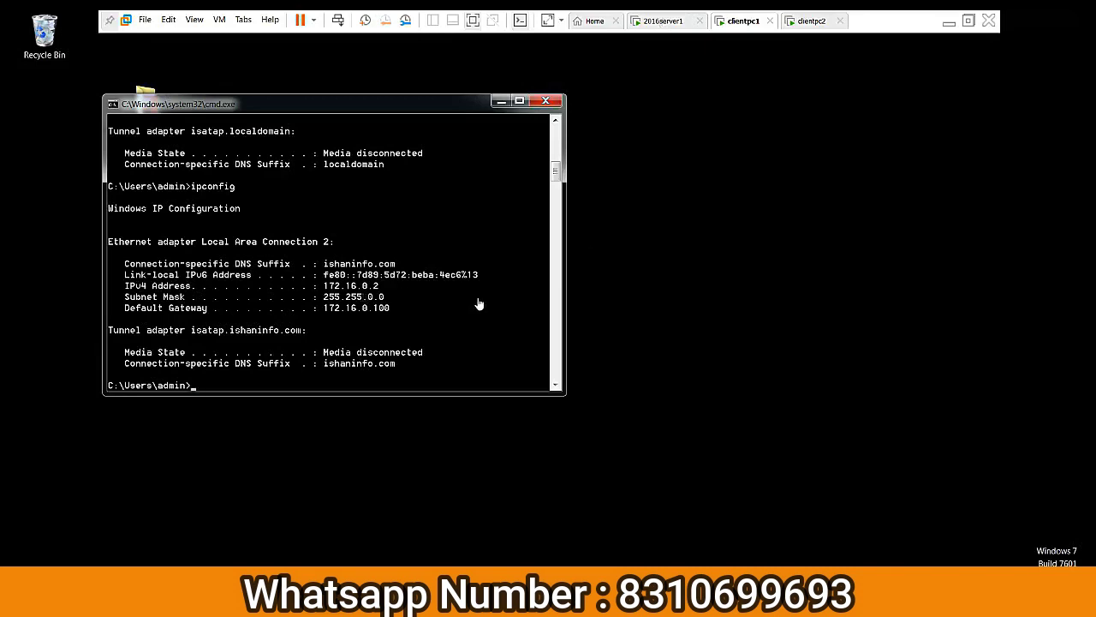
{"action": "type", "text": "ping 172.16.0.1"}
{"action": "key", "text": "Return"}
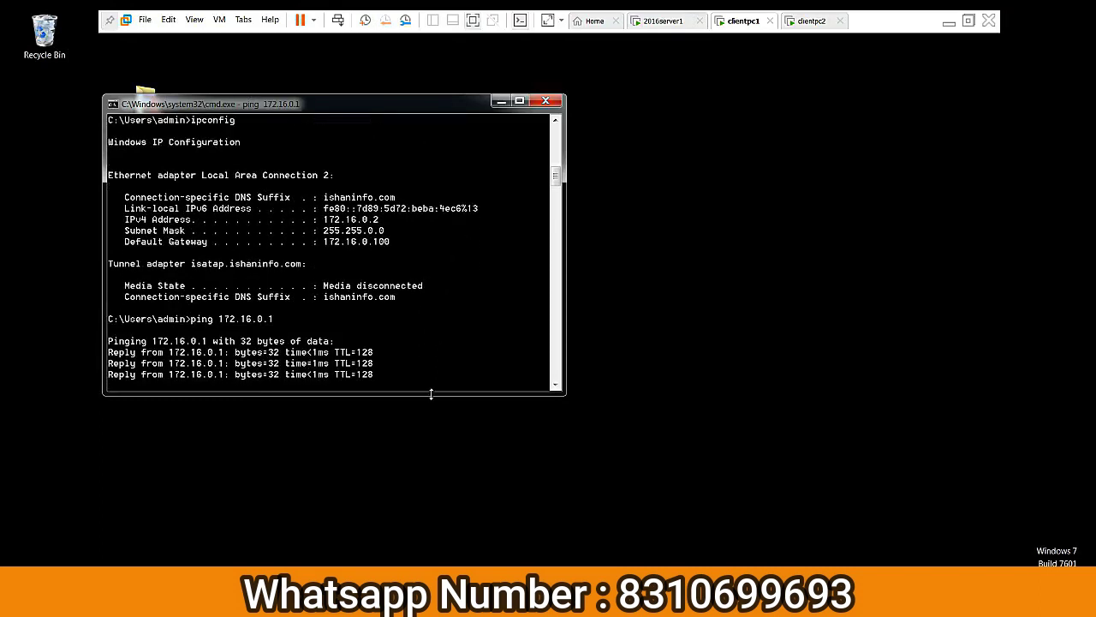
On clientpc2, run ipconfig and ping 172.16.0.1, then close the command prompt.
{"action": "left_click", "coordinate": [812, 21]}
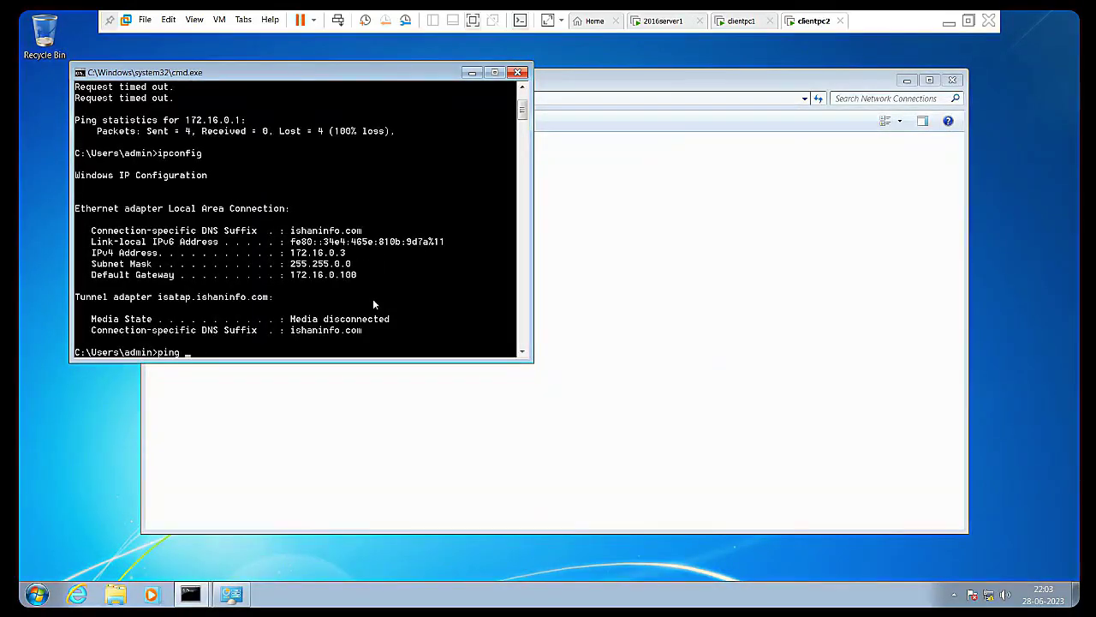
{"action": "type", "text": "ping 172.16.0.1"}
{"action": "key", "text": "Return"}
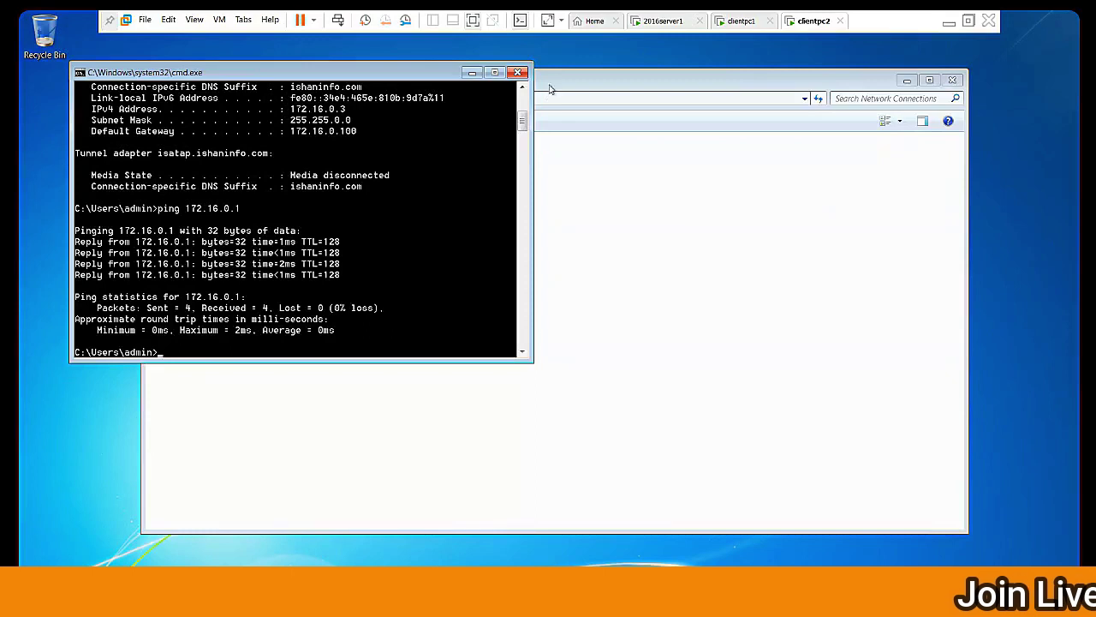
{"action": "left_click", "coordinate": [518, 72]}
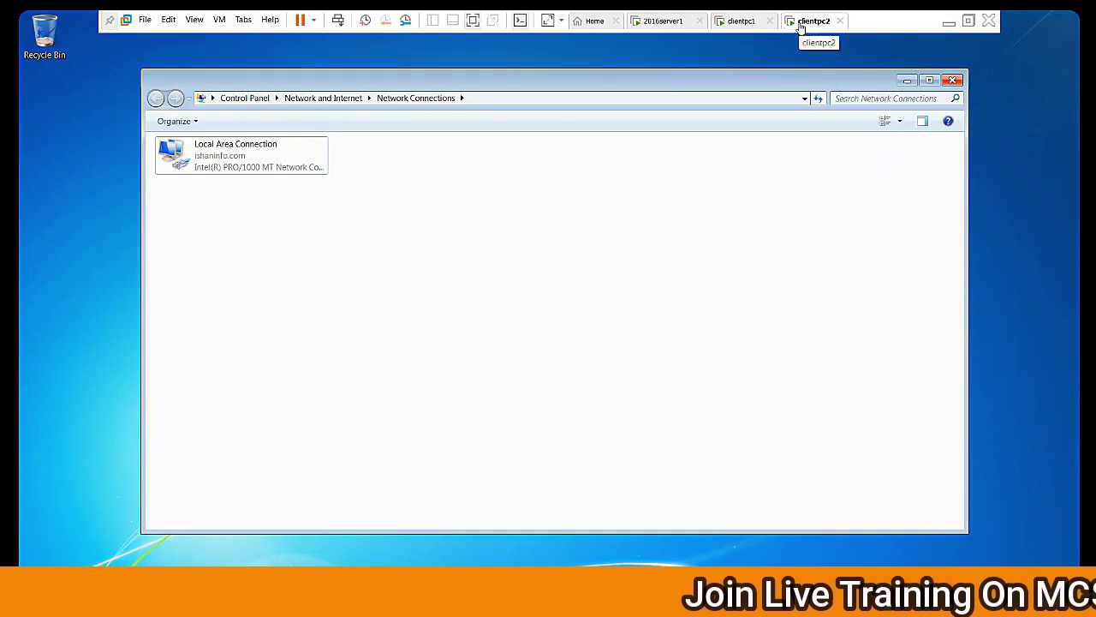
On 2016server1, start a new reservation in scop1 with the name boss and IP address 172.16.0.25.
{"action": "left_click", "coordinate": [673, 21]}
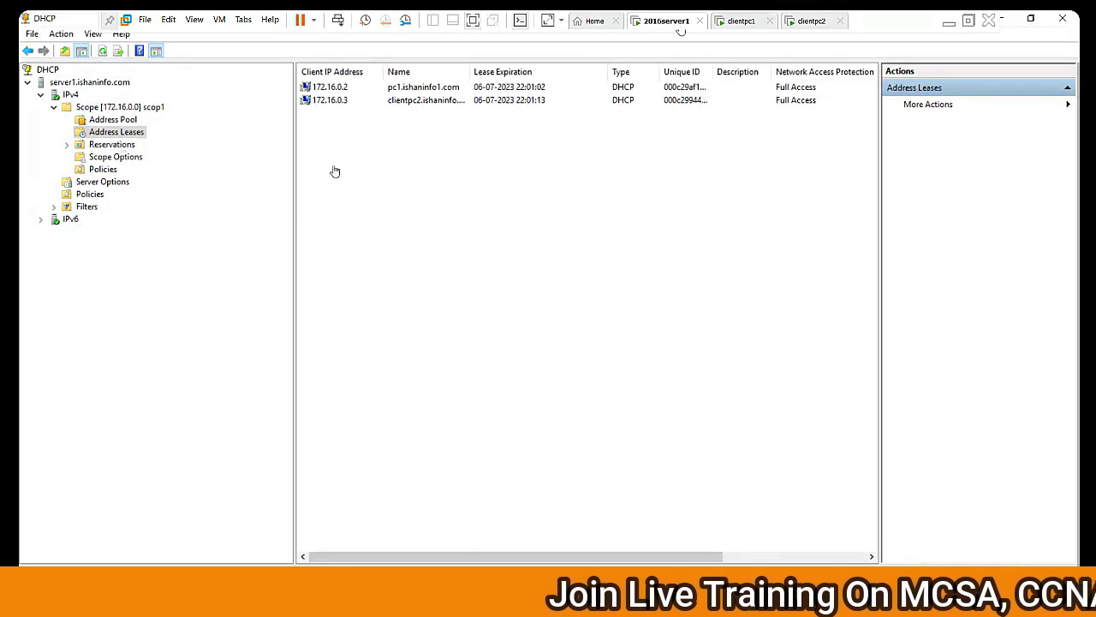
{"action": "left_click", "coordinate": [117, 146]}
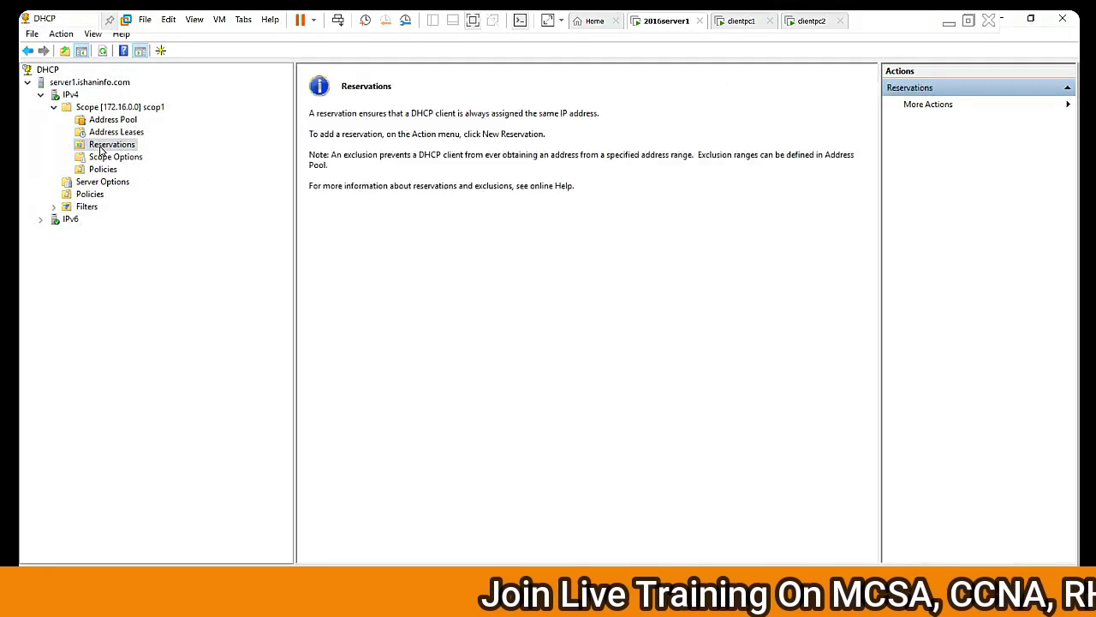
{"action": "right_click", "coordinate": [100, 149]}
{"action": "left_click", "coordinate": [130, 157]}
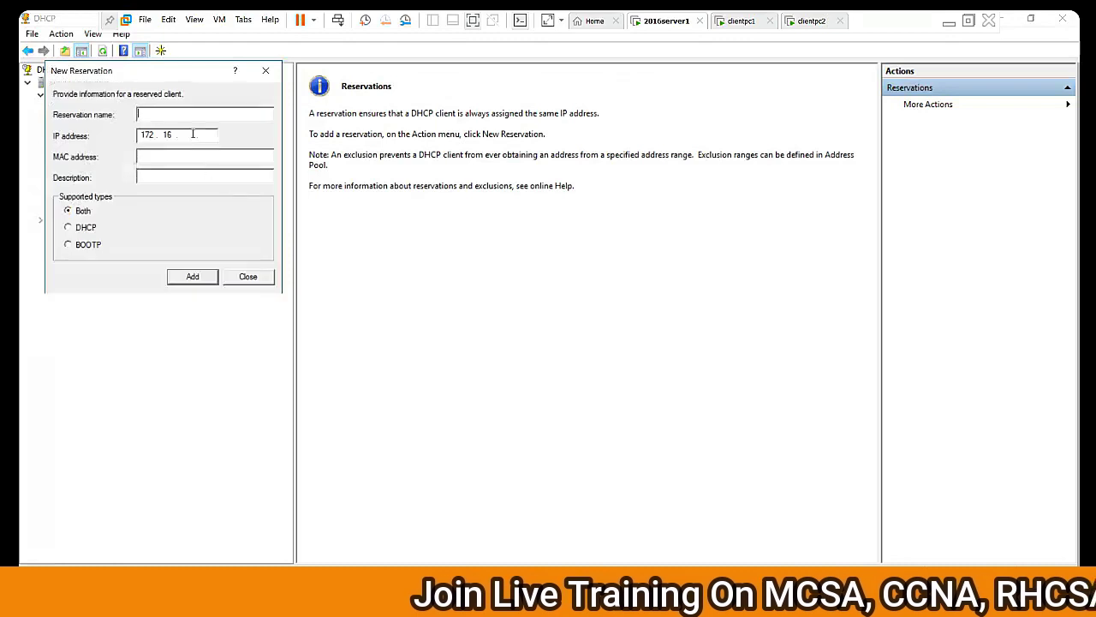
{"action": "left_click_drag", "start_coordinate": [195, 79], "coordinate": [408, 137]}
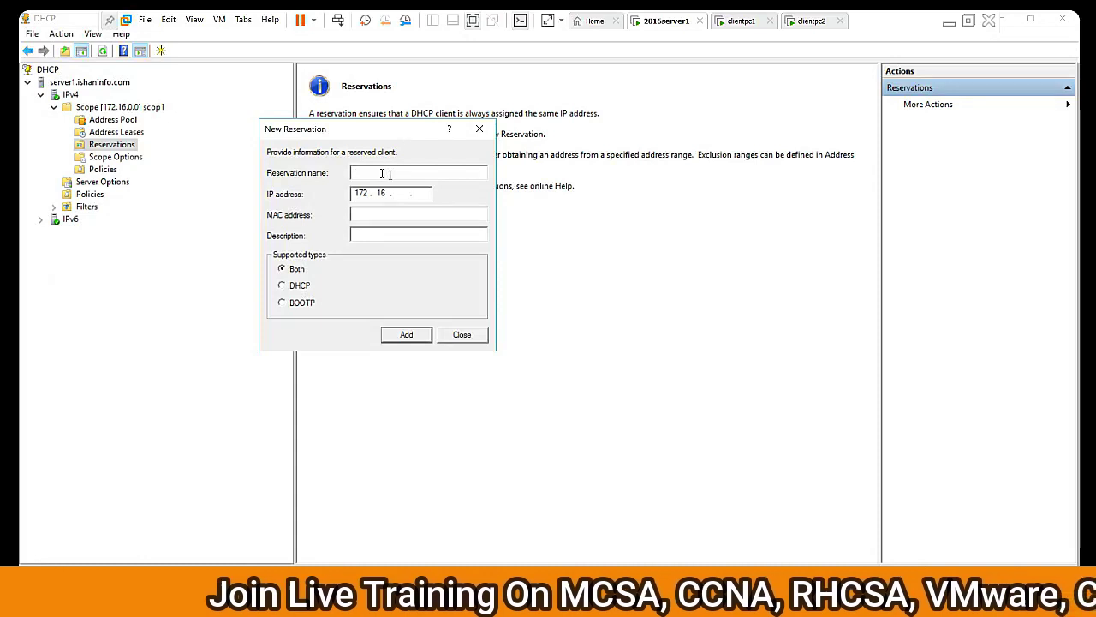
{"action": "type", "text": "boss"}
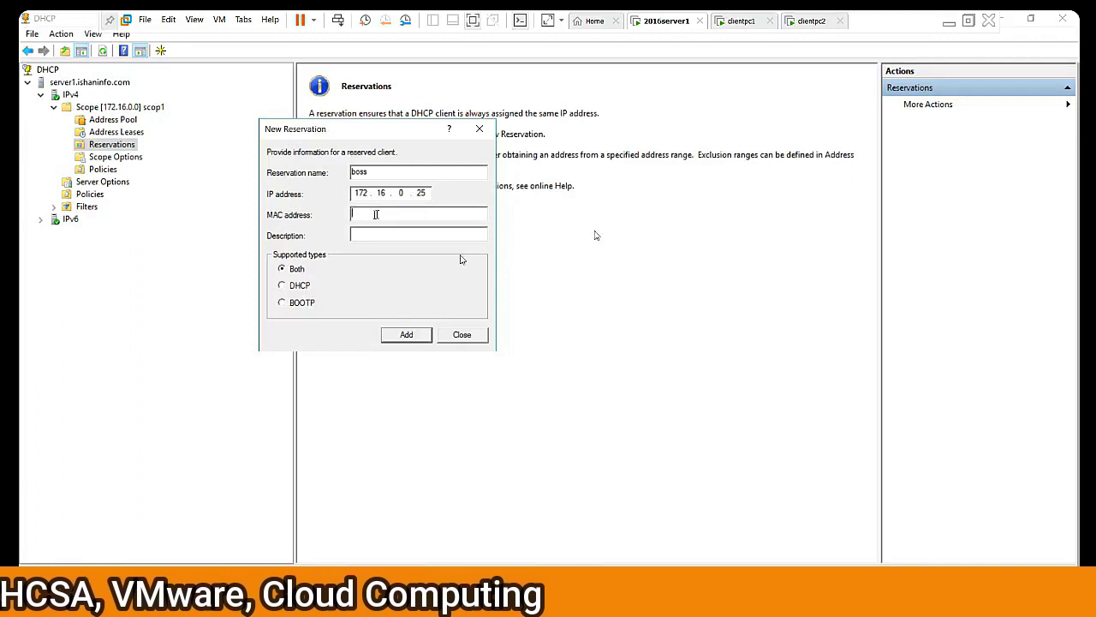
Look up clientpc2's MAC address, enter 00-0C-29-94-45-5C in the reservation, add it and close the dialog.
{"action": "left_click", "coordinate": [811, 20]}
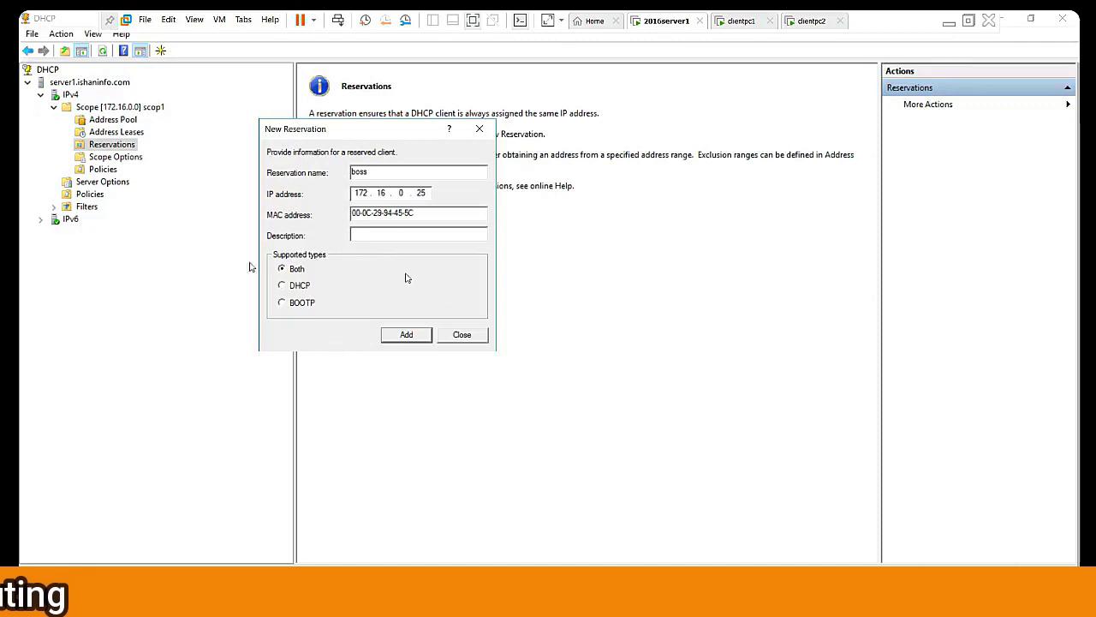
{"action": "left_click", "coordinate": [406, 335]}
{"action": "left_click", "coordinate": [458, 336]}
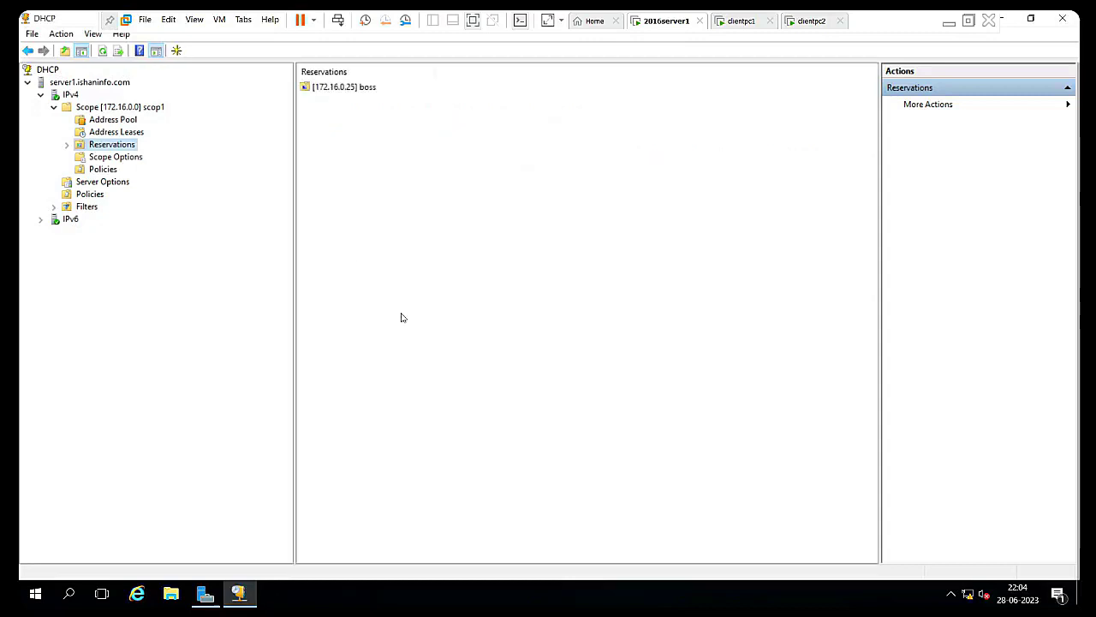
Open scop1's address leases and refresh the list repeatedly to check the lease state of the boss reservation.
{"action": "left_click", "coordinate": [108, 134]}
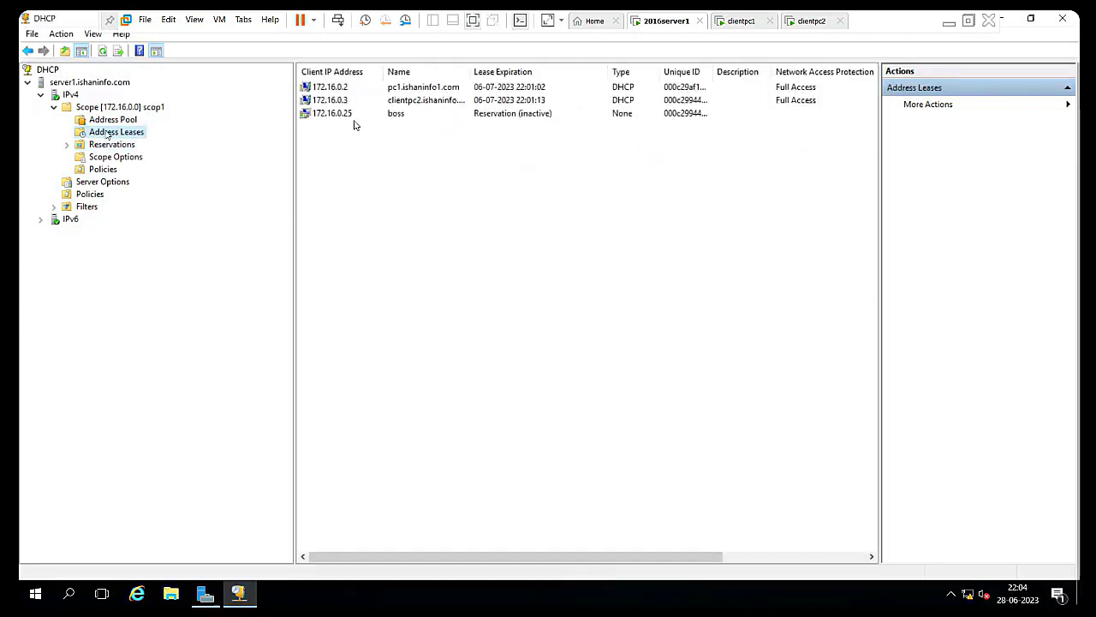
{"action": "right_click", "coordinate": [484, 171]}
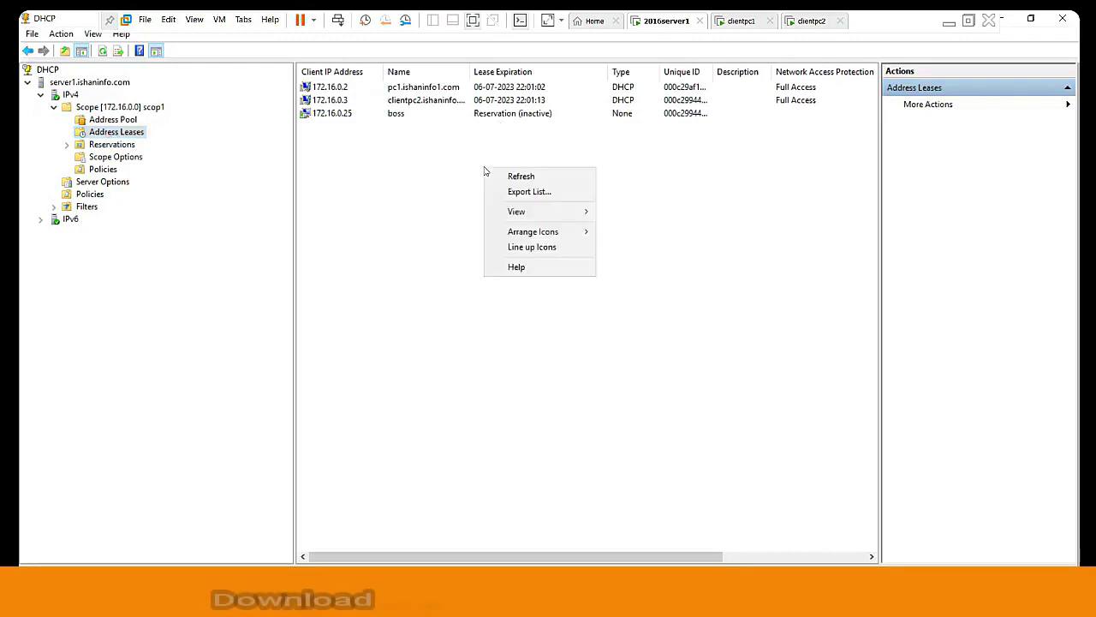
{"action": "left_click", "coordinate": [510, 177]}
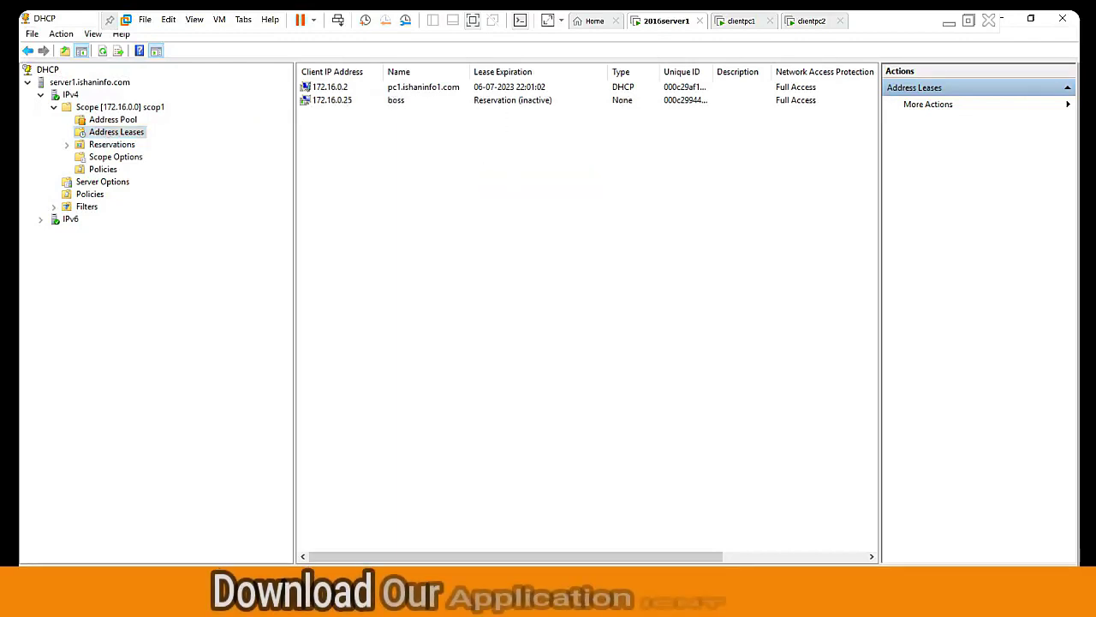
{"action": "right_click", "coordinate": [504, 158]}
{"action": "left_click", "coordinate": [520, 168]}
{"action": "right_click", "coordinate": [484, 147]}
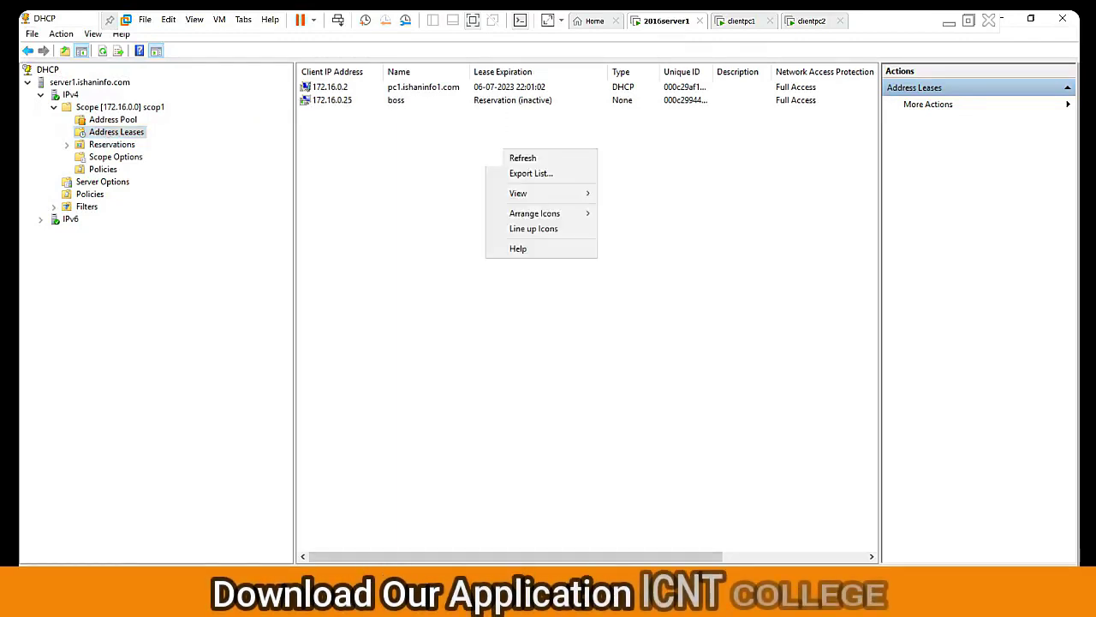
{"action": "left_click", "coordinate": [520, 159]}
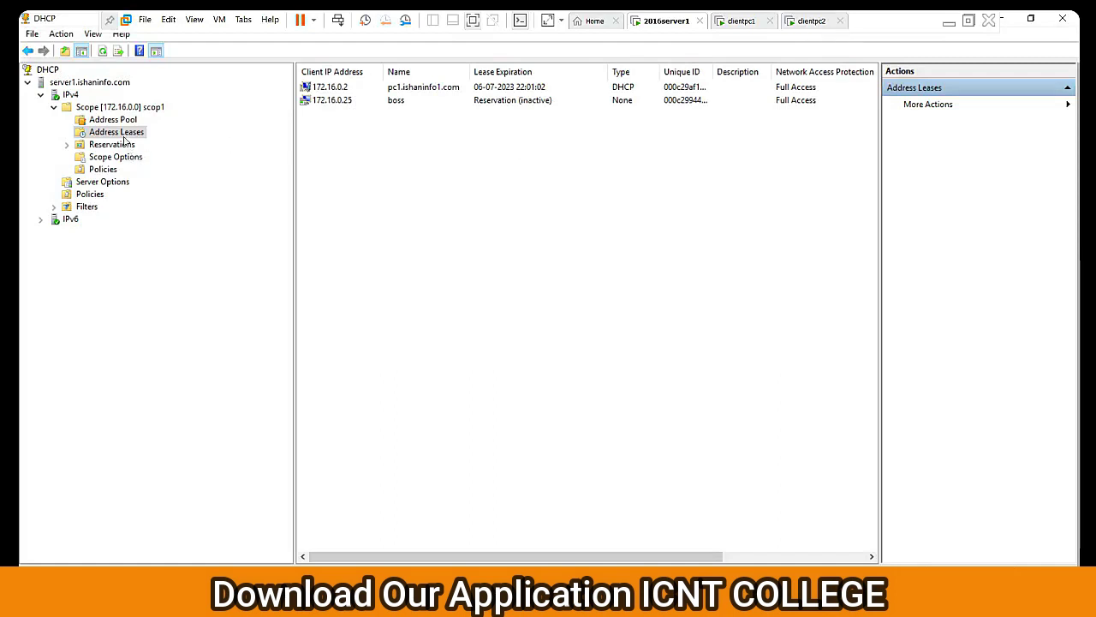
{"action": "key", "text": "F5"}
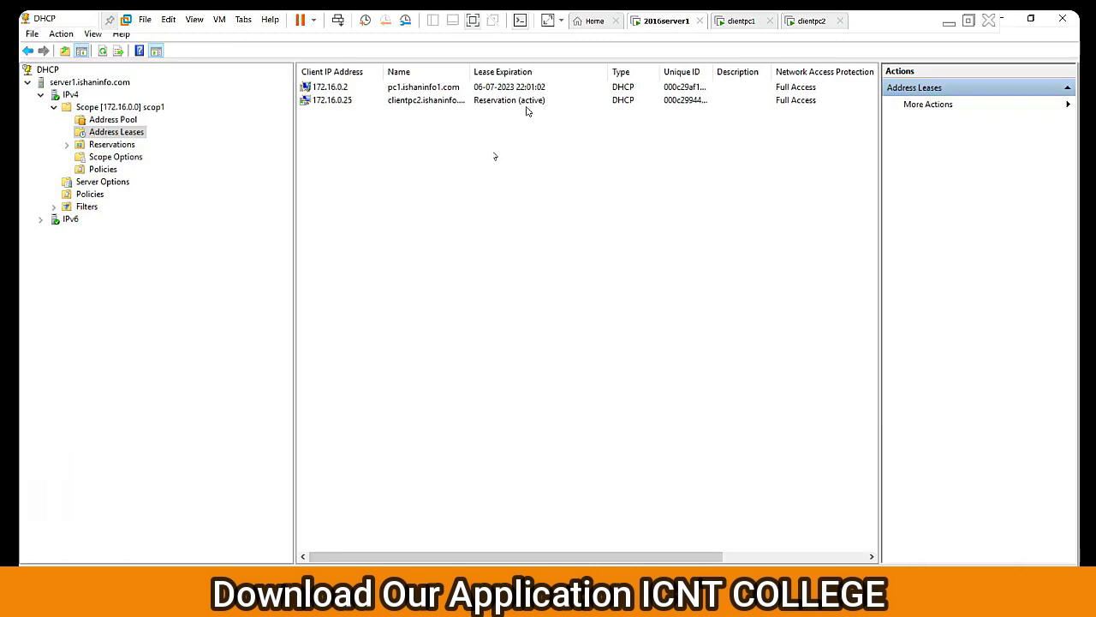
{"action": "left_click", "coordinate": [529, 101]}
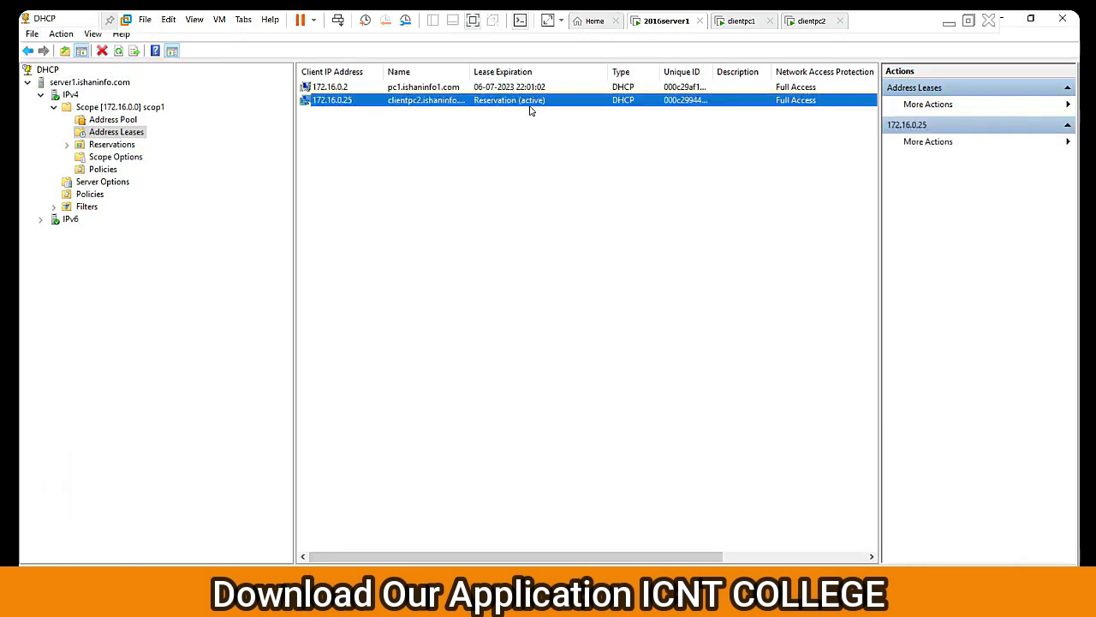
{"action": "left_click", "coordinate": [538, 163]}
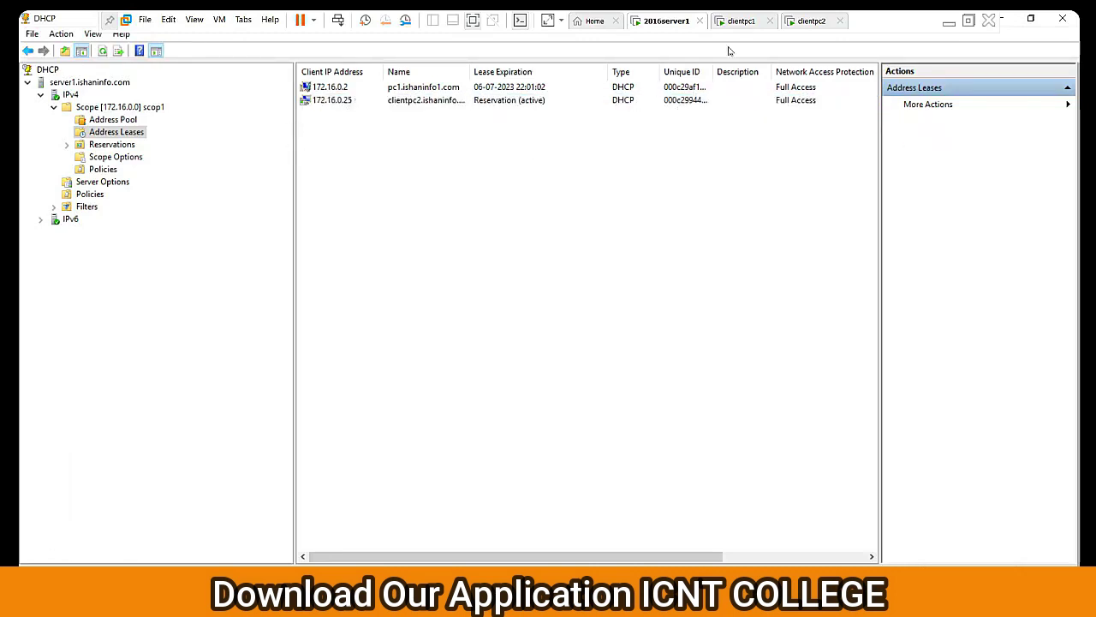
Run ipconfig on clientpc2 to check its IPv4 address, then close the command prompt and the Network Connections window.
{"action": "left_click", "coordinate": [818, 22]}
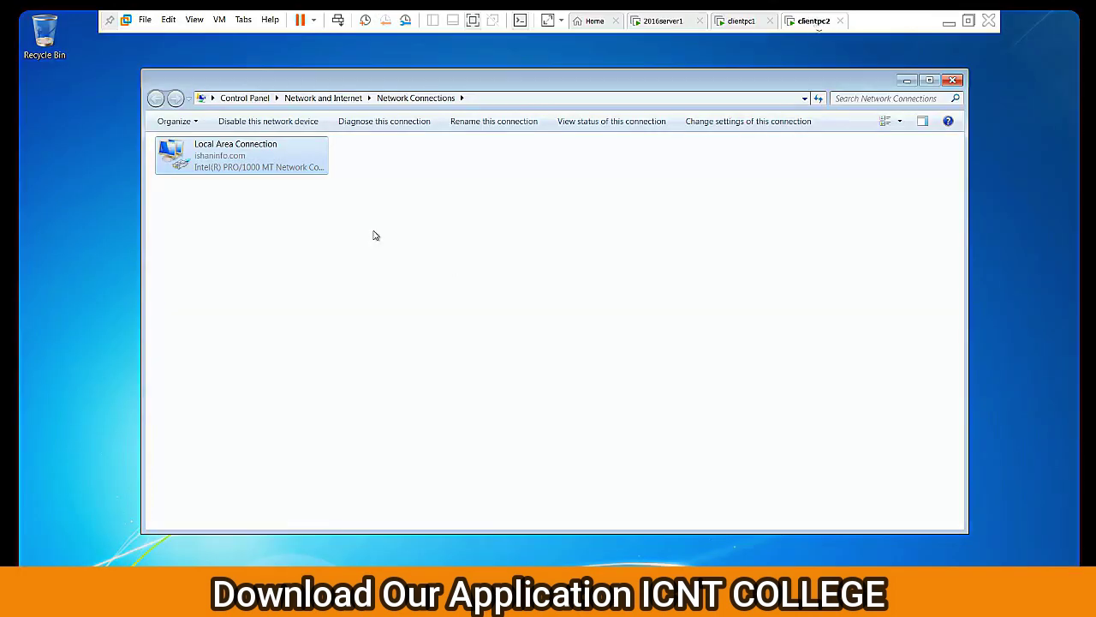
{"action": "left_click", "coordinate": [377, 245]}
{"action": "key", "text": "super+r"}
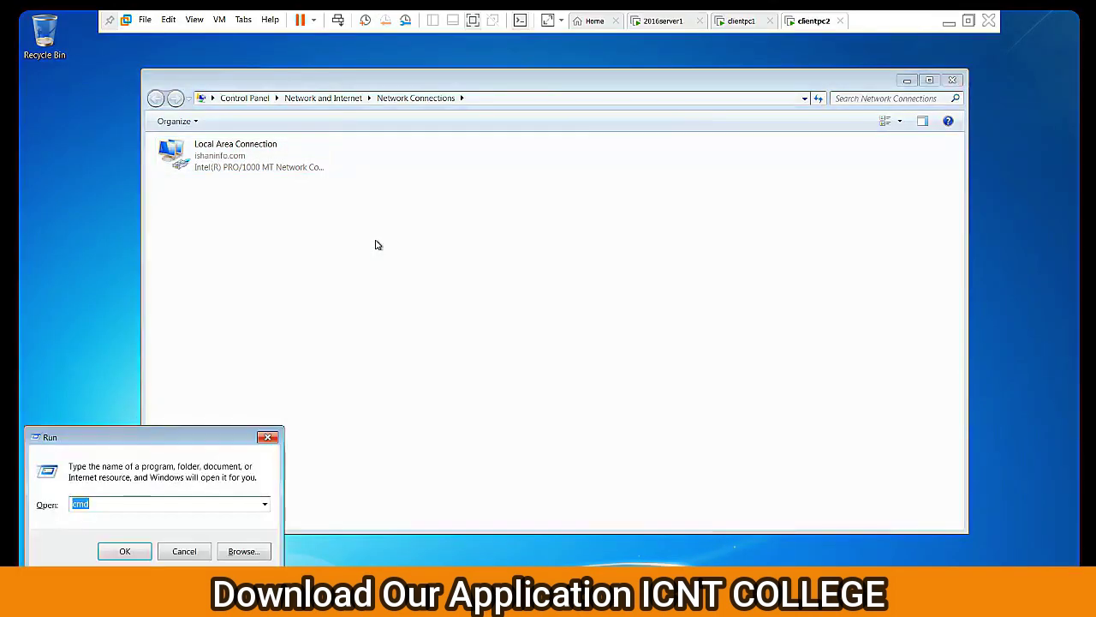
{"action": "type", "text": "cmd"}
{"action": "key", "text": "Return"}
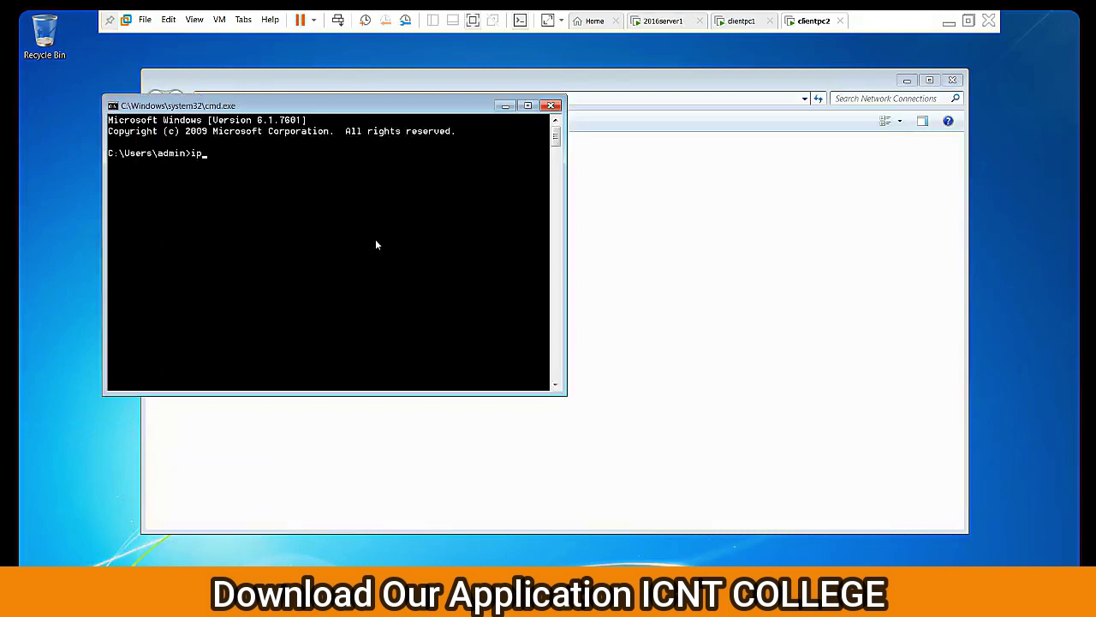
{"action": "type", "text": "ipconfig"}
{"action": "key", "text": "Return"}
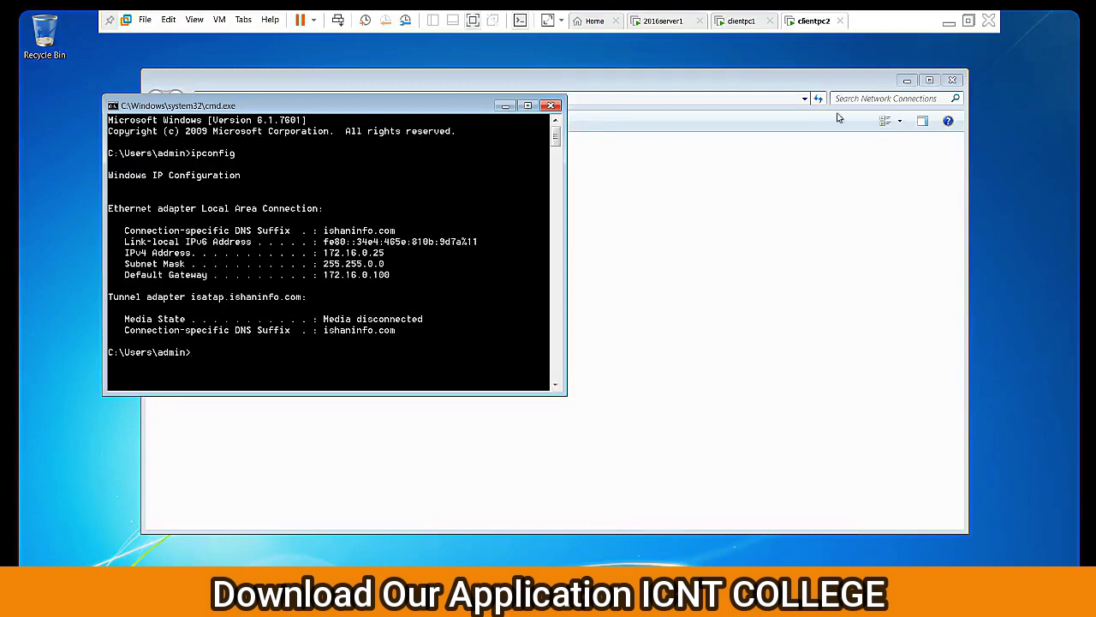
{"action": "left_click", "coordinate": [552, 106]}
{"action": "left_click", "coordinate": [952, 80]}
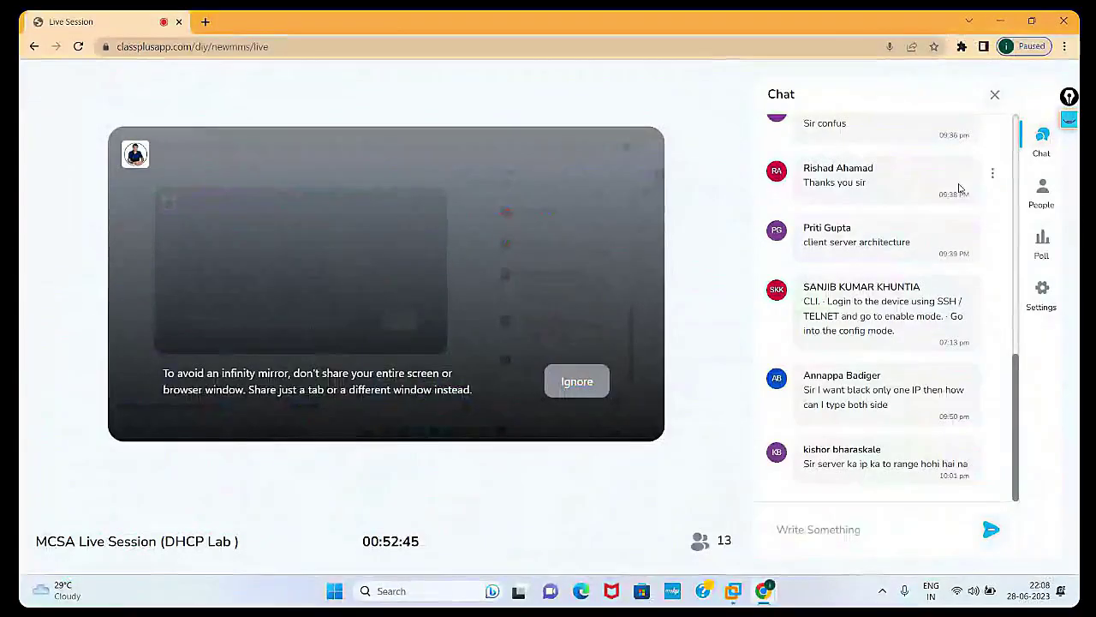
Switch to the live session in the browser and turn on Hand Raise in its settings.
{"action": "left_click", "coordinate": [1046, 200]}
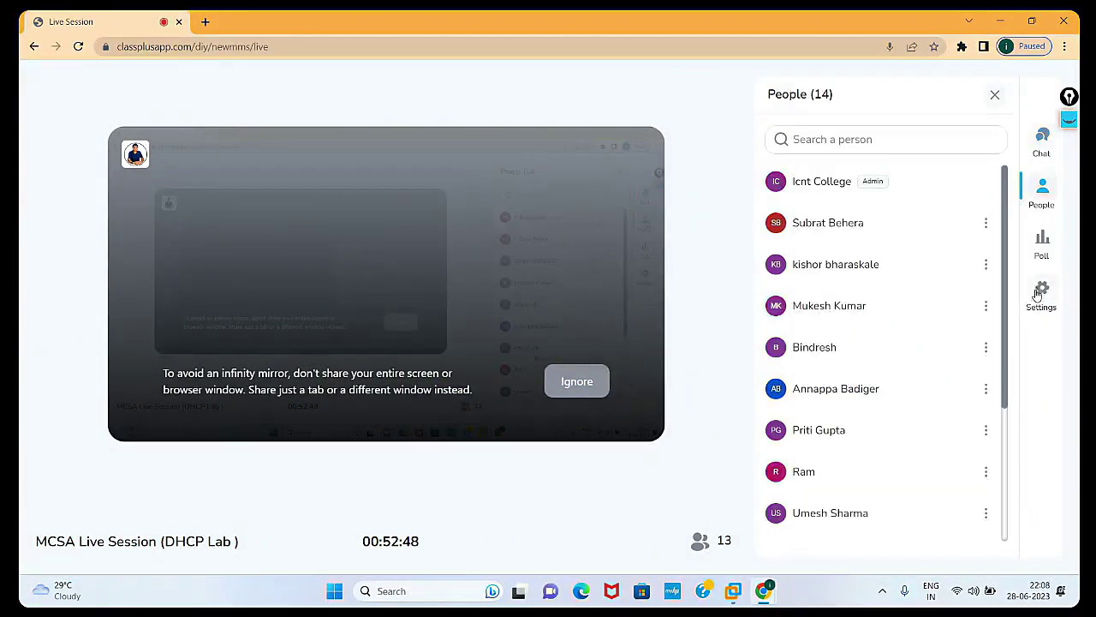
{"action": "left_click", "coordinate": [1043, 295]}
{"action": "left_click", "coordinate": [999, 224]}
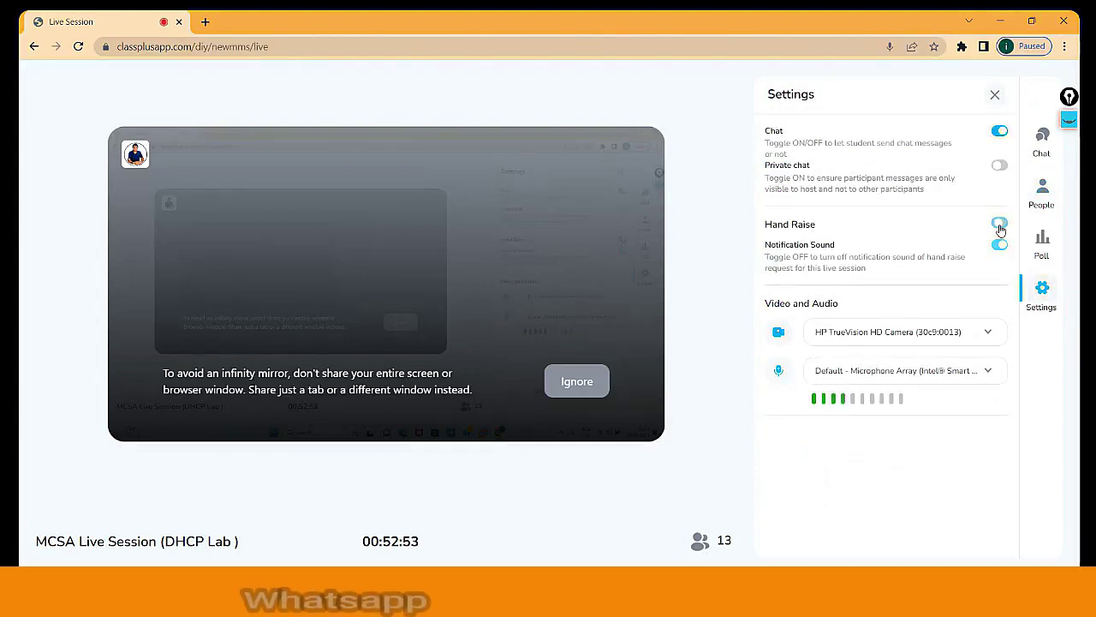
{"action": "left_click", "coordinate": [1000, 225]}
Review the live session's chat messages and its list of participants.
{"action": "left_click", "coordinate": [1041, 142]}
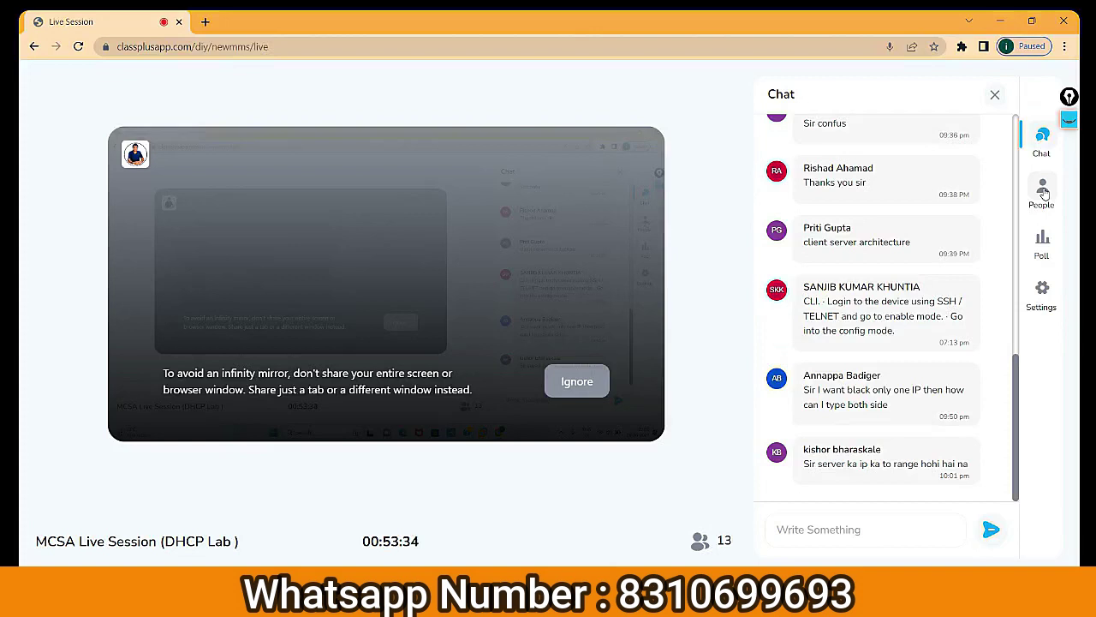
{"action": "left_click", "coordinate": [1043, 194]}
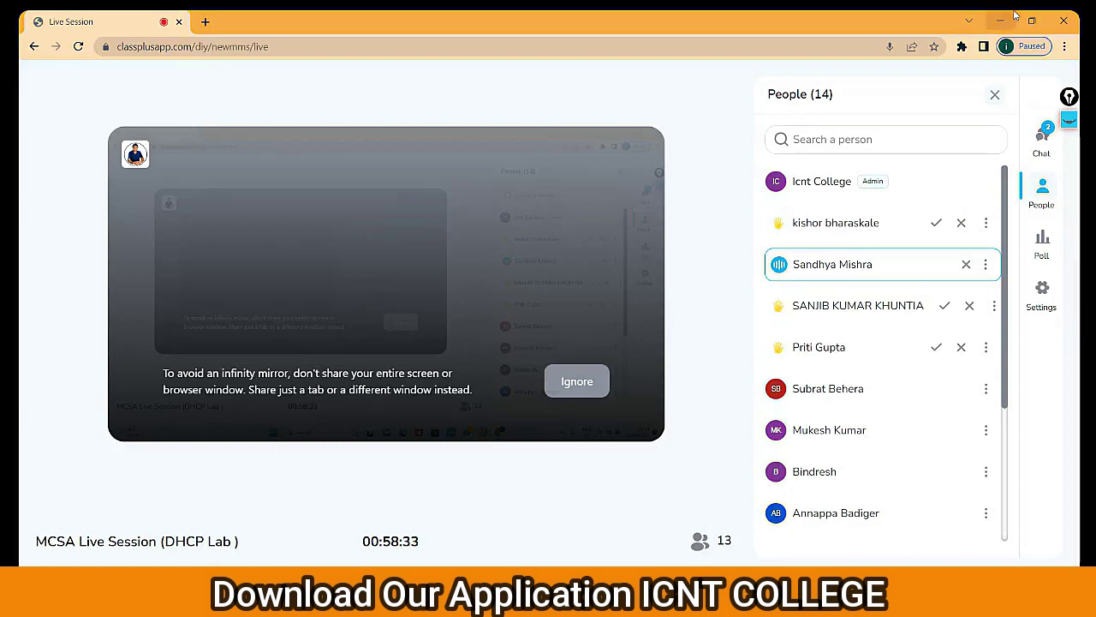
{"action": "mouse_move", "coordinate": [1032, 18]}
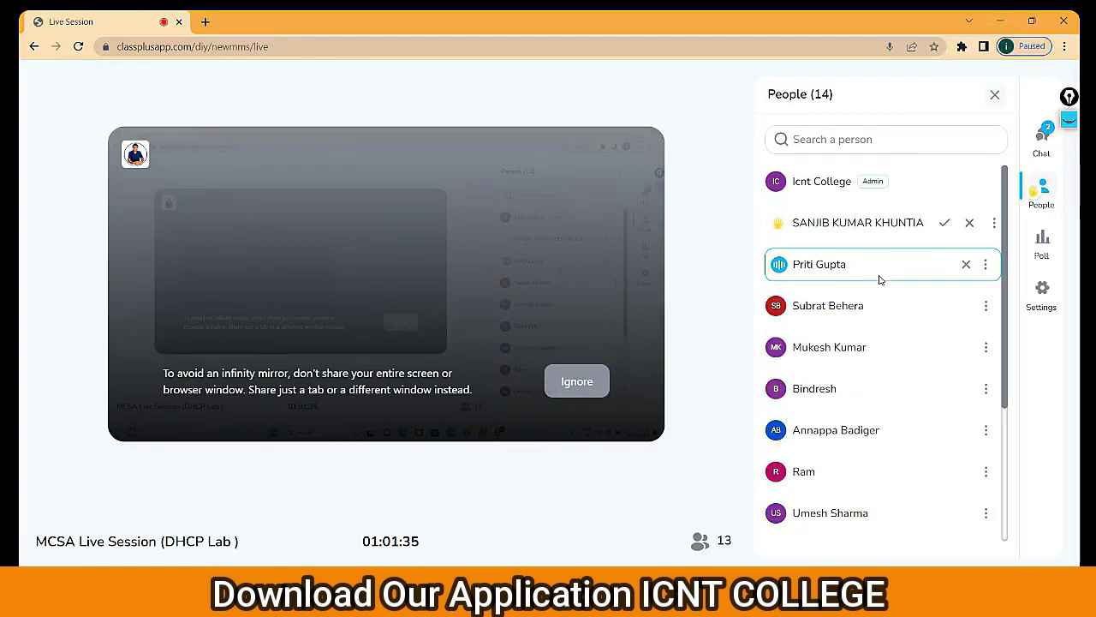
{"action": "mouse_move", "coordinate": [467, 187]}
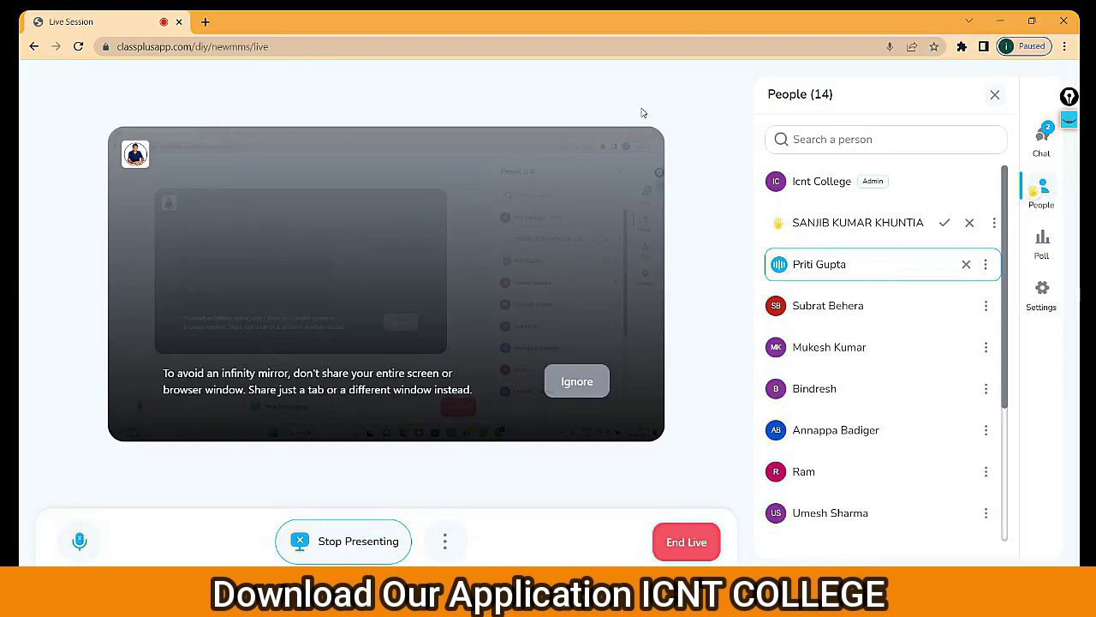
{"action": "left_click", "coordinate": [1069, 122]}
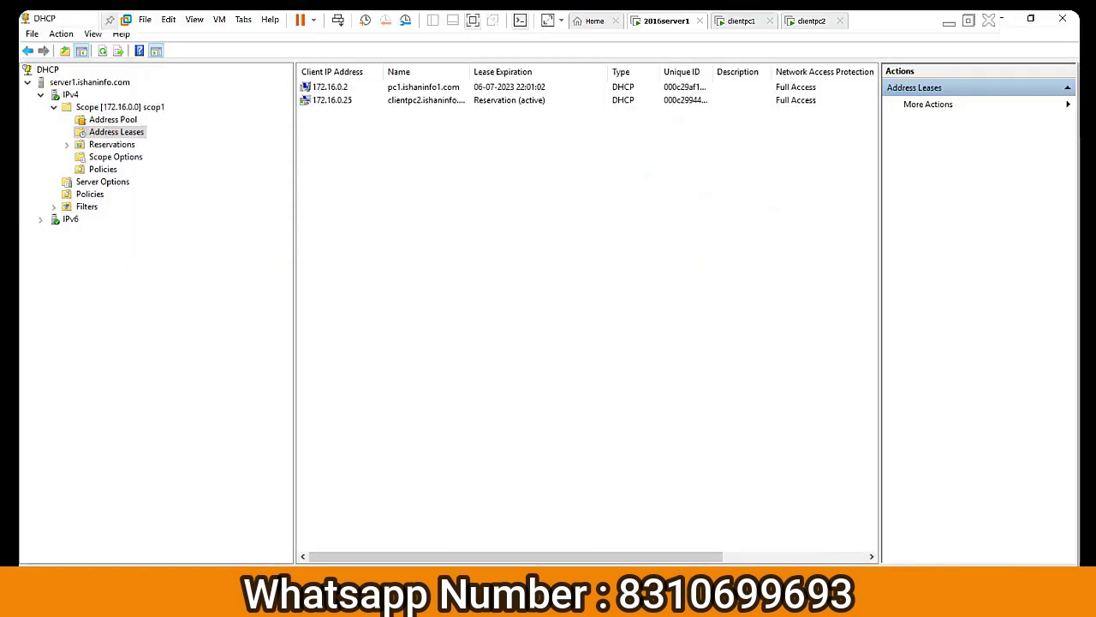
Return to 2016server1 and open the Windows folder on Local Disk (C:) in File Explorer.
{"action": "left_click", "coordinate": [170, 592]}
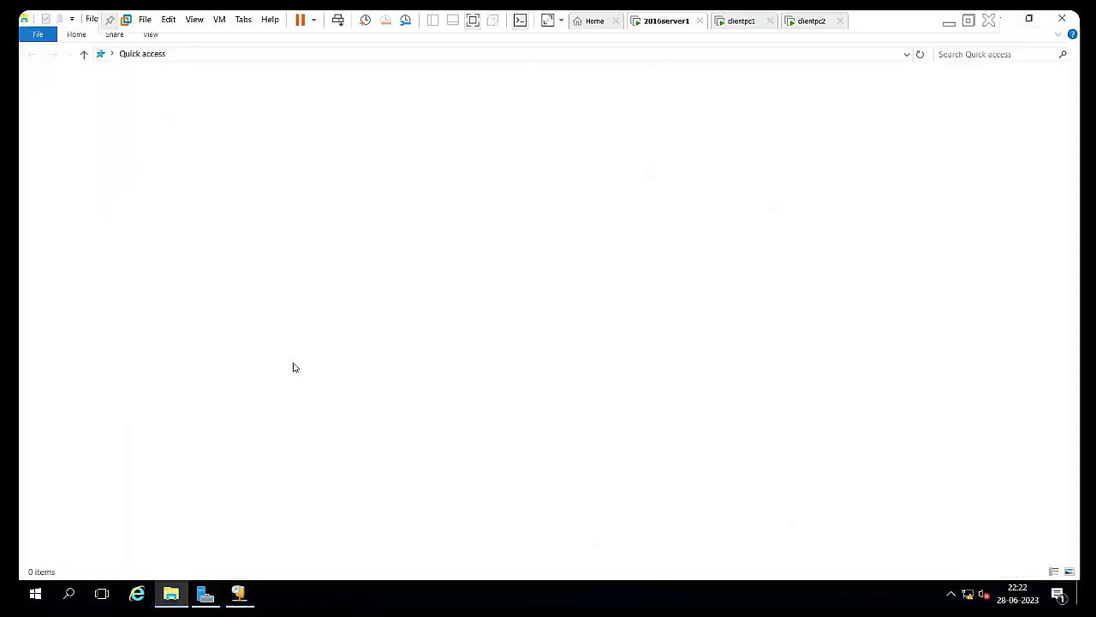
{"action": "left_click", "coordinate": [61, 192]}
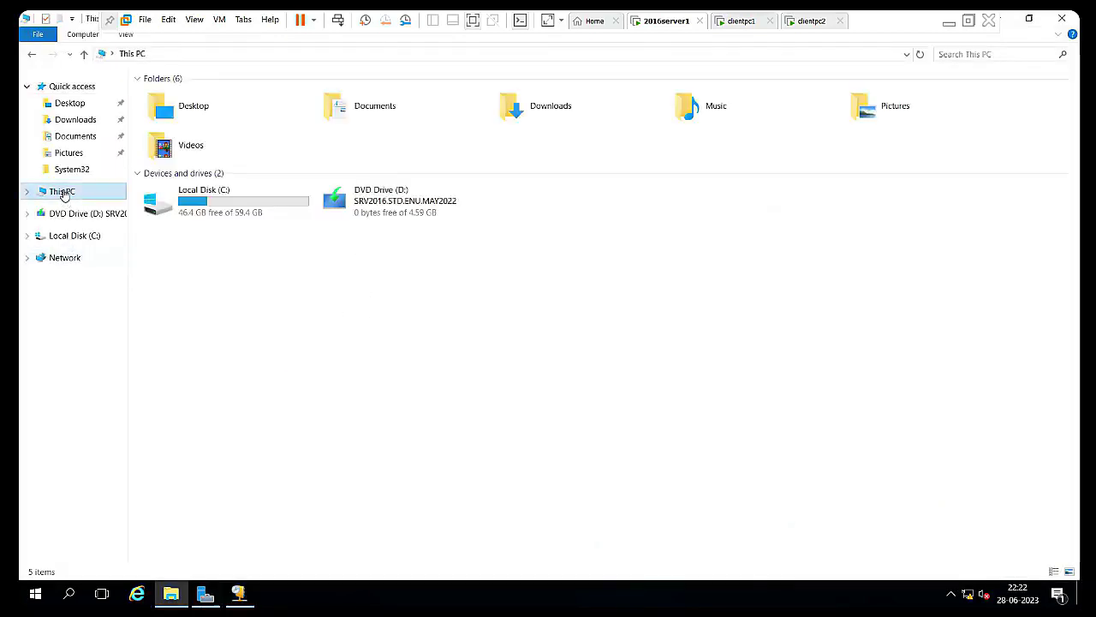
{"action": "double_click", "coordinate": [197, 214]}
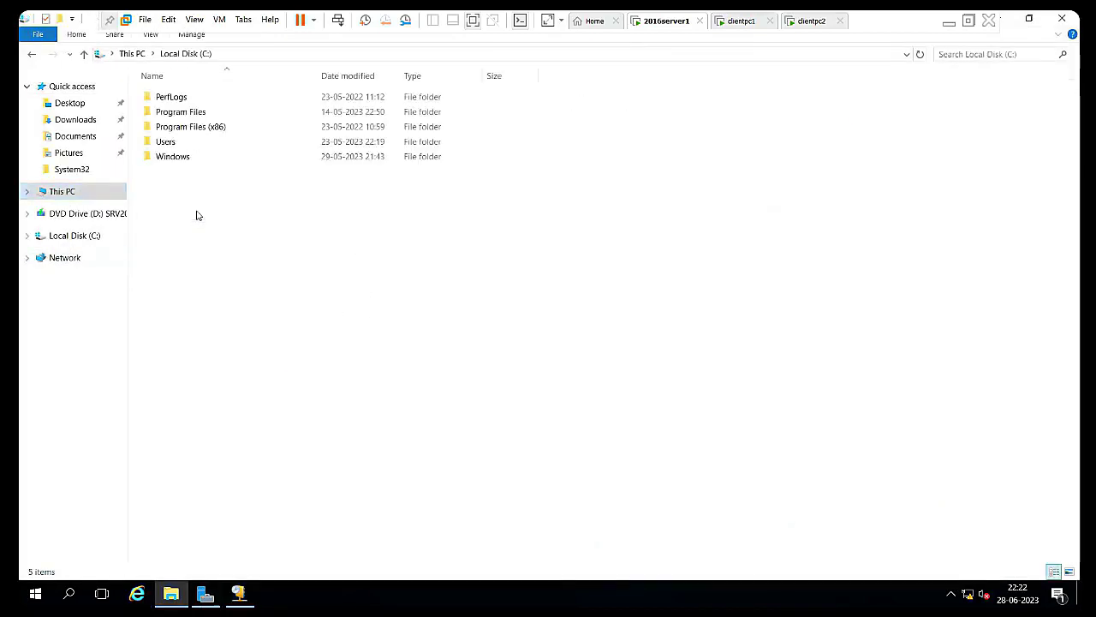
{"action": "double_click", "coordinate": [186, 161]}
{"action": "left_click", "coordinate": [183, 156]}
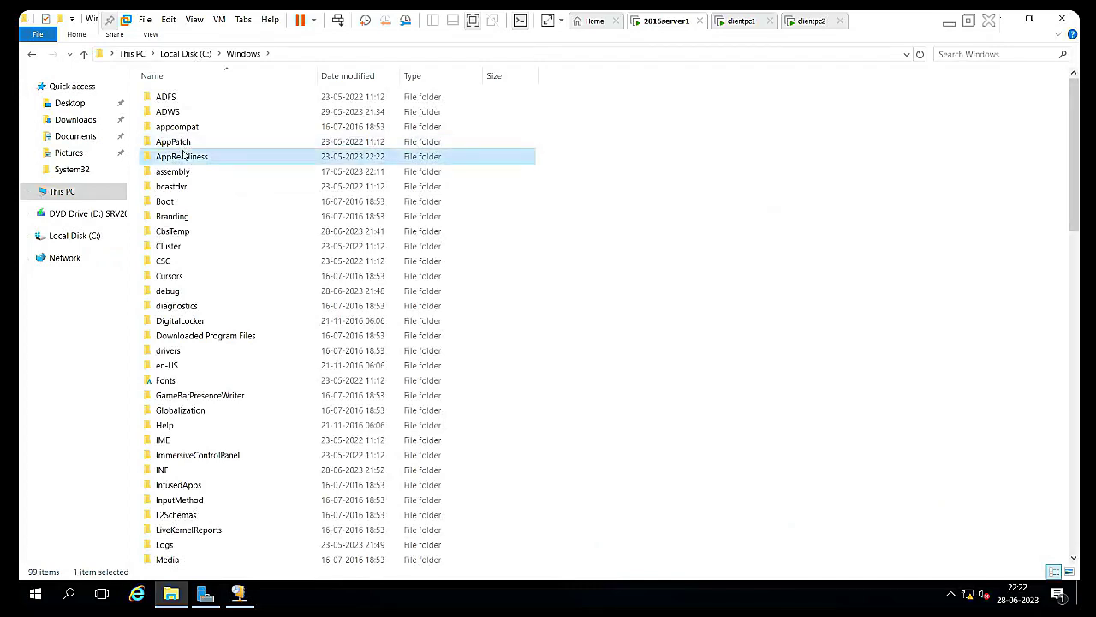
Locate the System32 folder inside the Windows folder and open it.
{"action": "key", "text": "s"}
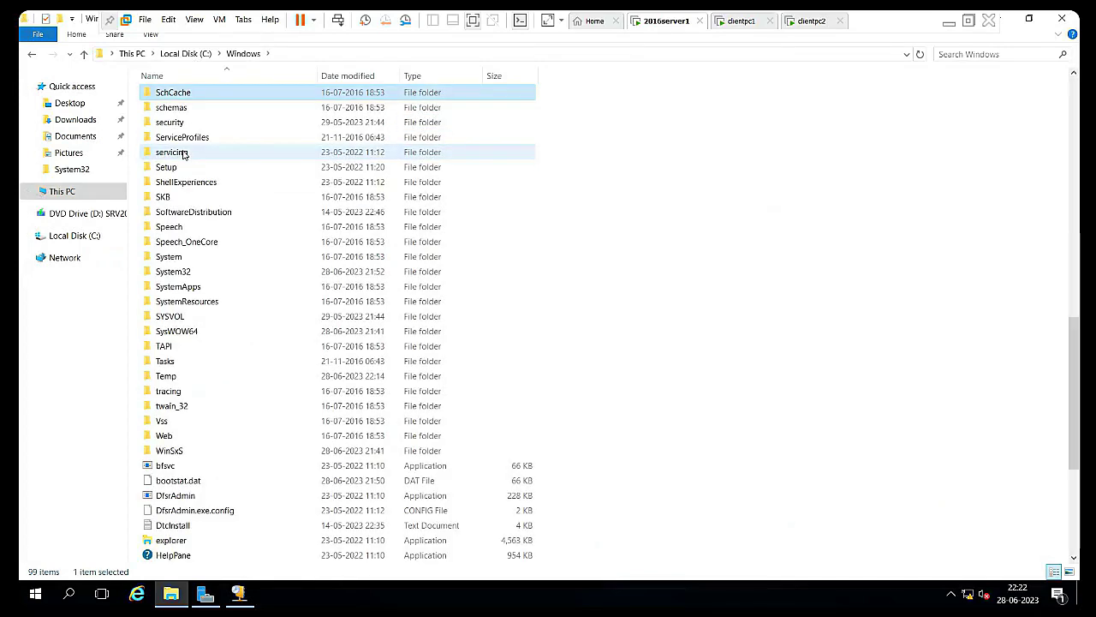
{"action": "key", "text": "s"}
{"action": "key", "text": "s"}
{"action": "key", "text": "s"}
{"action": "key", "text": "s"}
{"action": "key", "text": "s"}
{"action": "key", "text": "s"}
{"action": "key", "text": "s"}
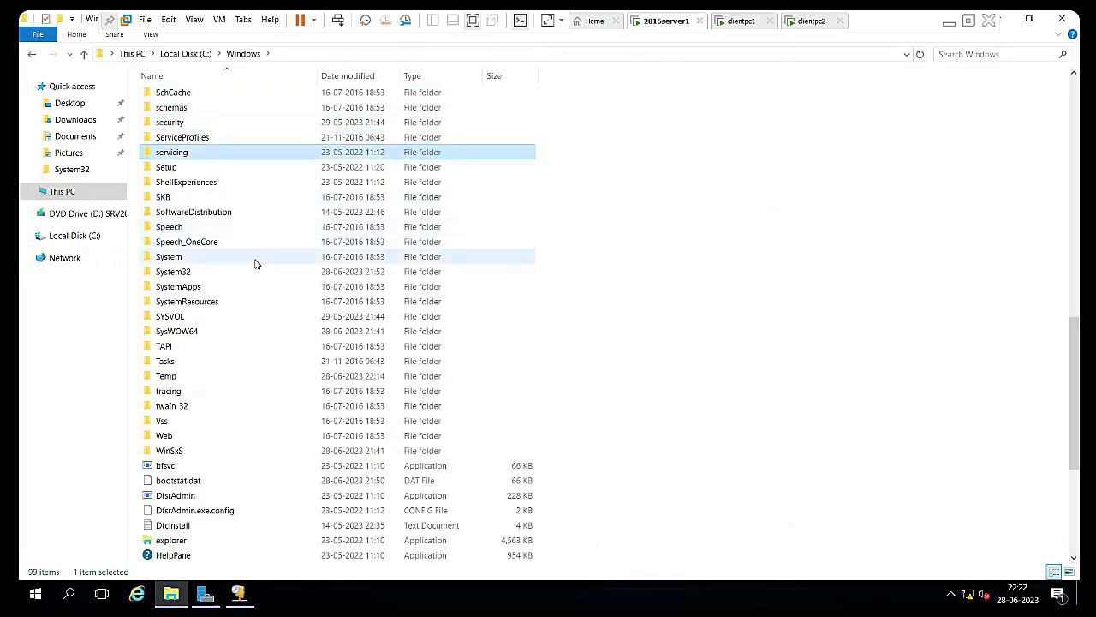
{"action": "key", "text": "s"}
{"action": "key", "text": "s"}
{"action": "double_click", "coordinate": [200, 274]}
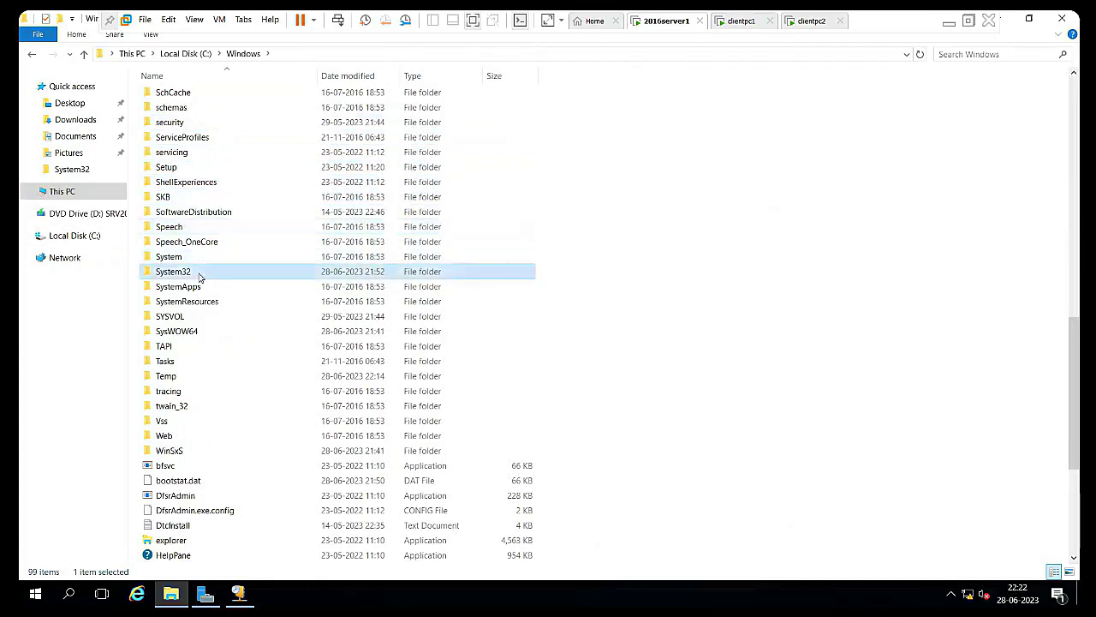
{"action": "left_click", "coordinate": [186, 139]}
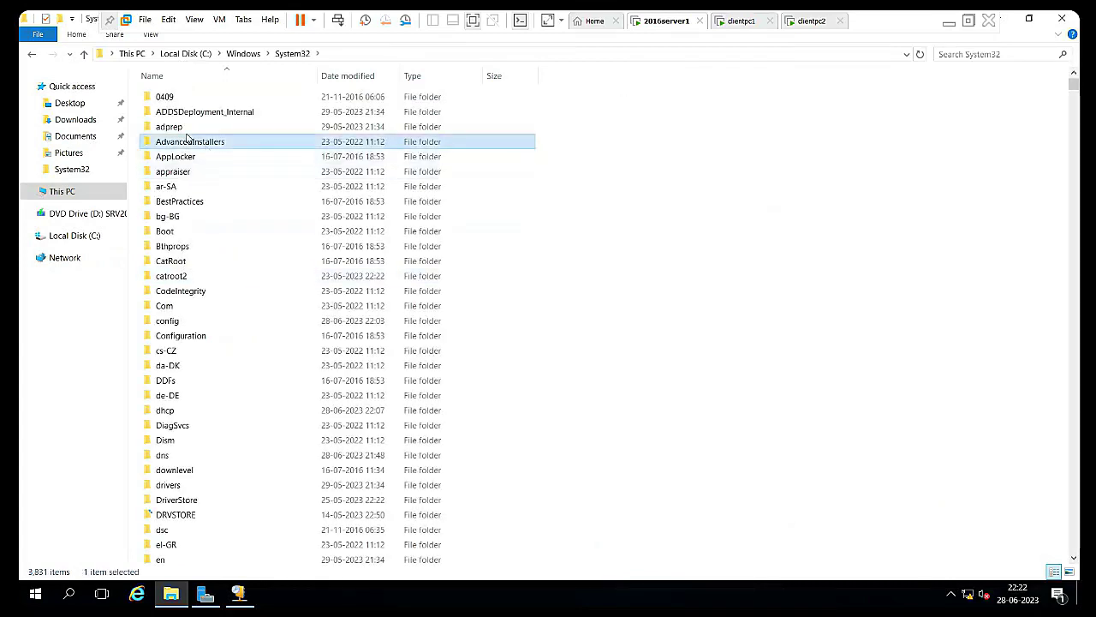
Find the dhcp folder inside System32 and open it.
{"action": "key", "text": "d"}
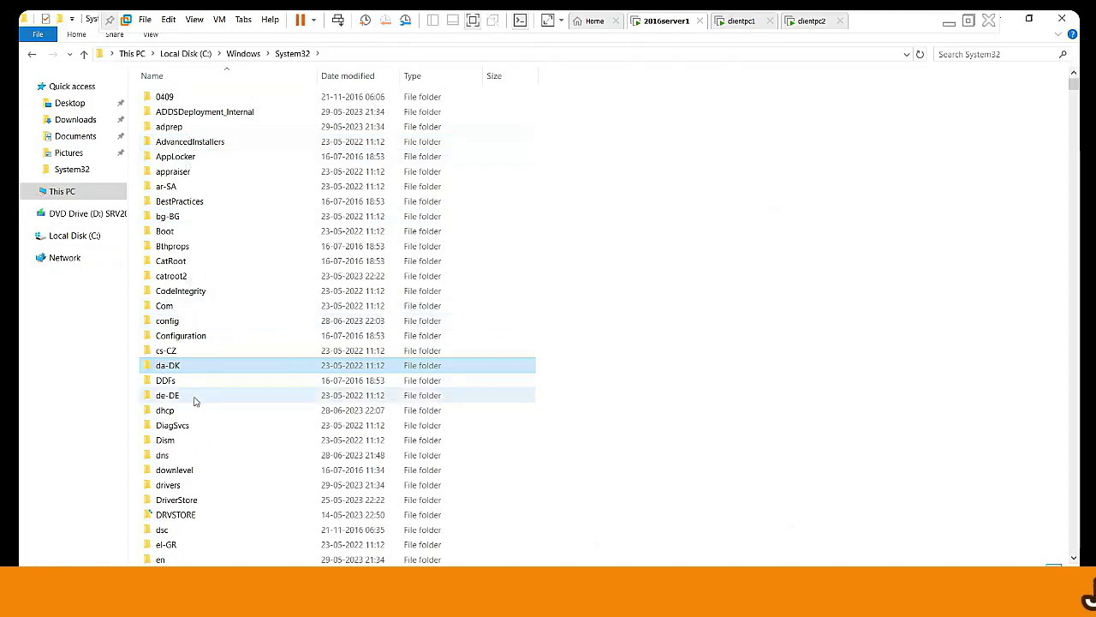
{"action": "key", "text": "d"}
{"action": "key", "text": "d"}
{"action": "key", "text": "d"}
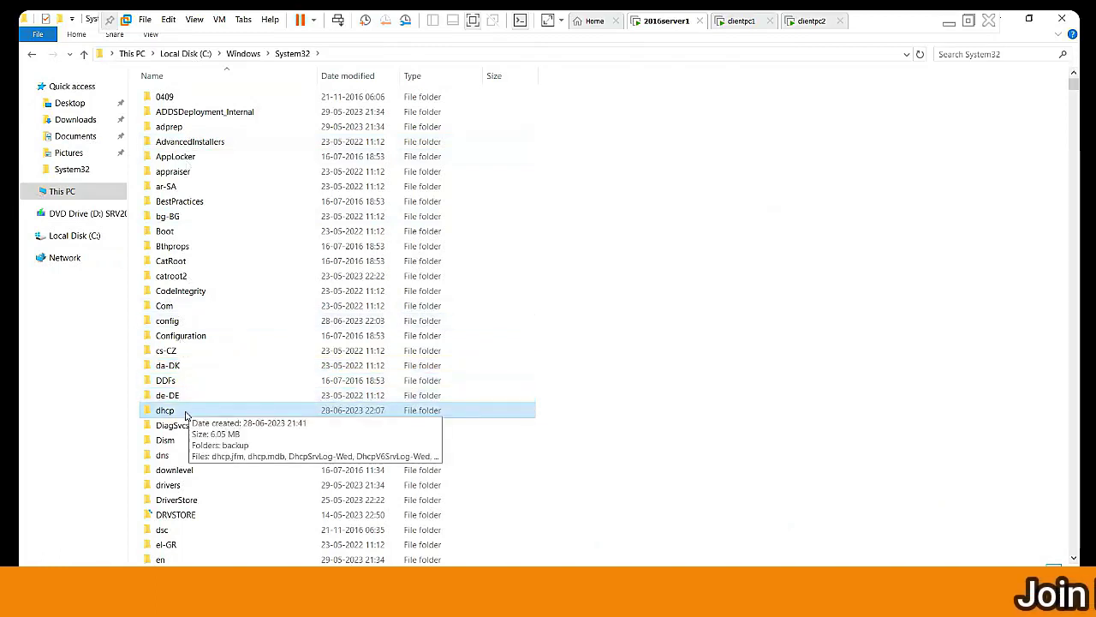
{"action": "double_click", "coordinate": [185, 414]}
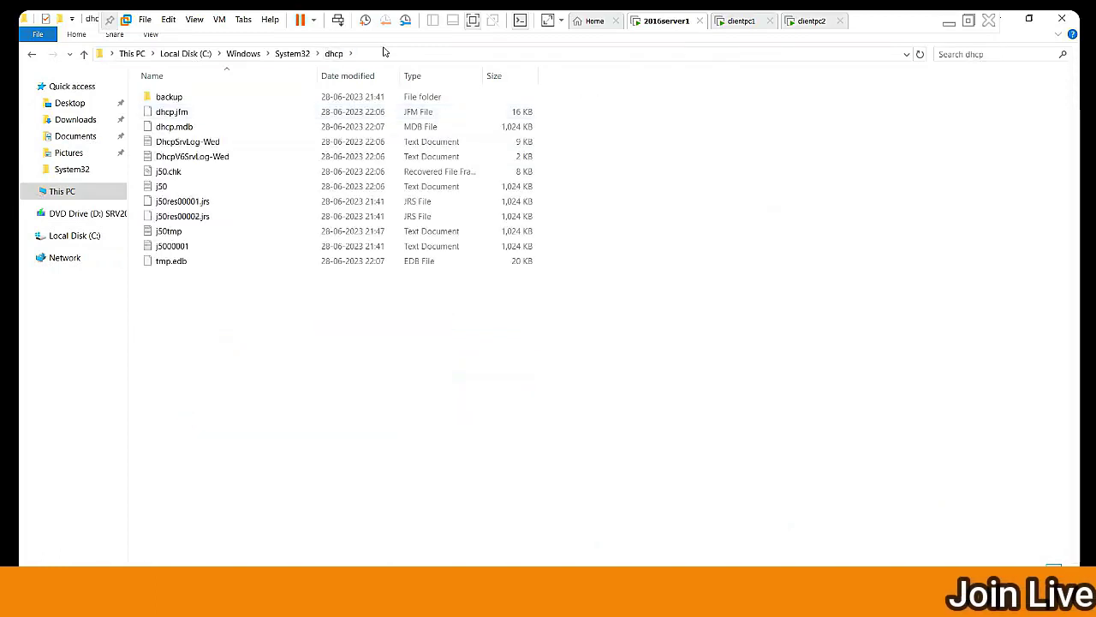
Examine the dhcp folder's full path and its database files, then close File Explorer.
{"action": "left_click", "coordinate": [384, 52]}
{"action": "left_click", "coordinate": [269, 54]}
{"action": "left_click_drag", "start_coordinate": [269, 54], "coordinate": [21, 54]}
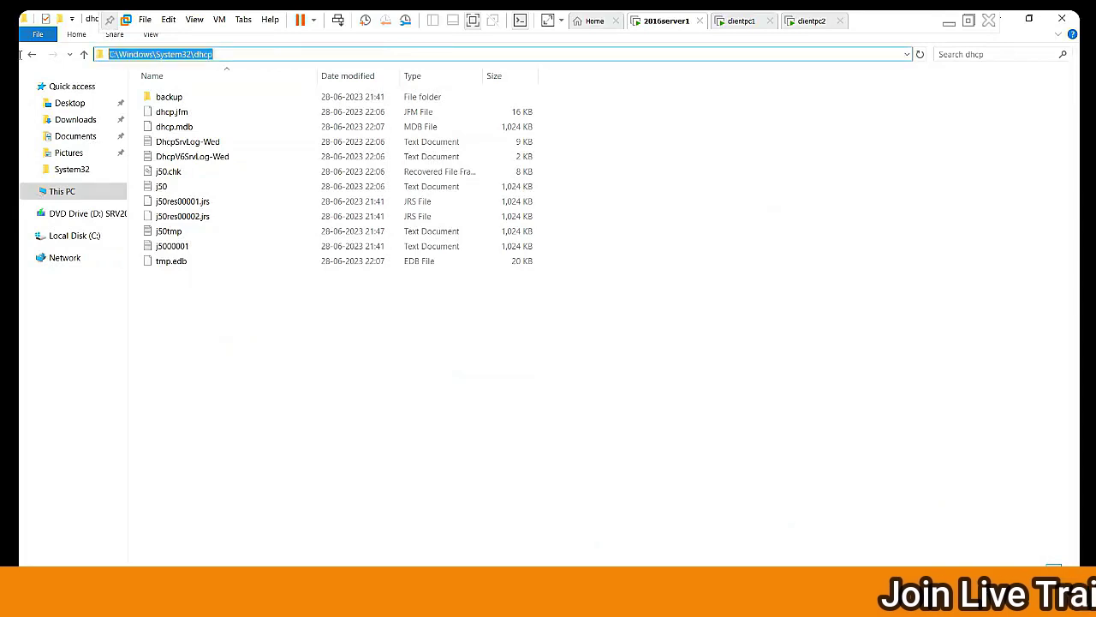
{"action": "left_click", "coordinate": [263, 54]}
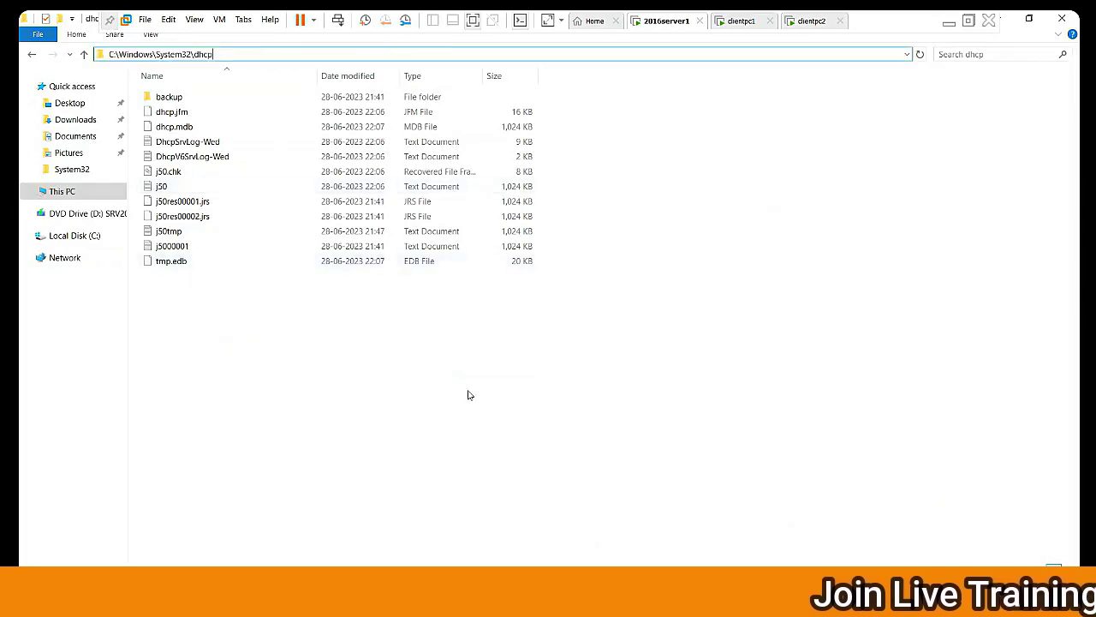
{"action": "left_click_drag", "start_coordinate": [467, 394], "coordinate": [253, 88]}
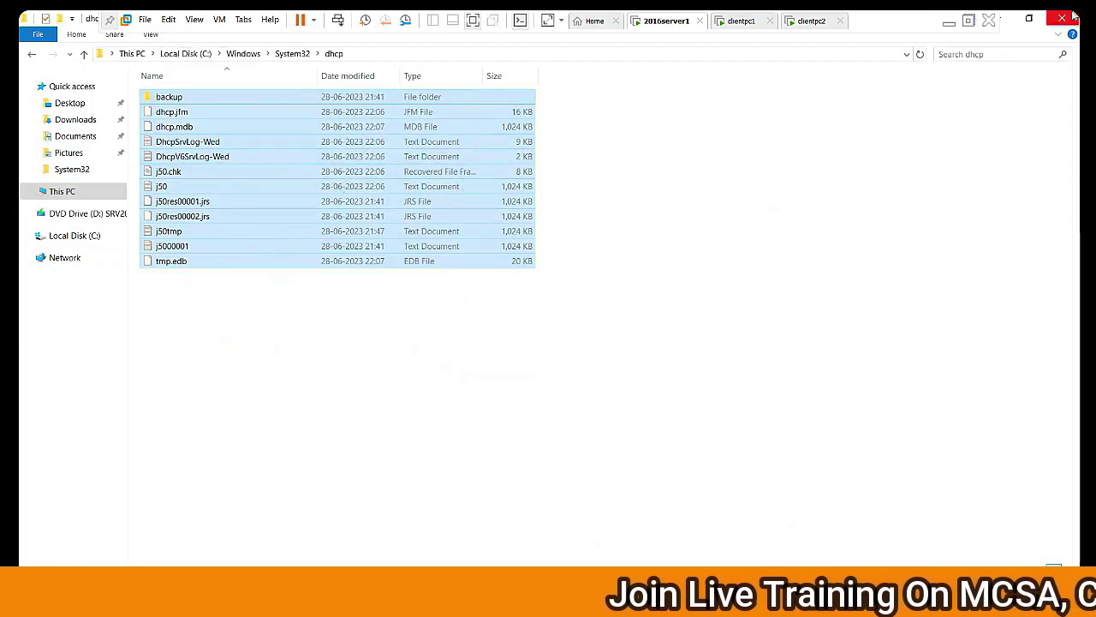
{"action": "left_click", "coordinate": [1067, 19]}
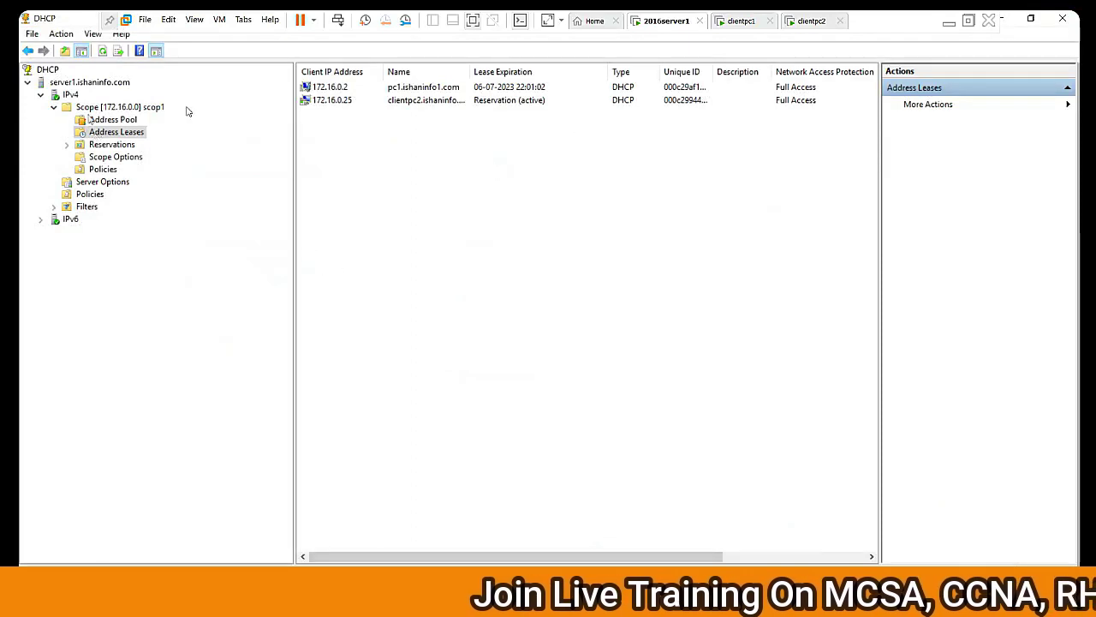
{"action": "left_click", "coordinate": [70, 95]}
{"action": "right_click", "coordinate": [72, 97]}
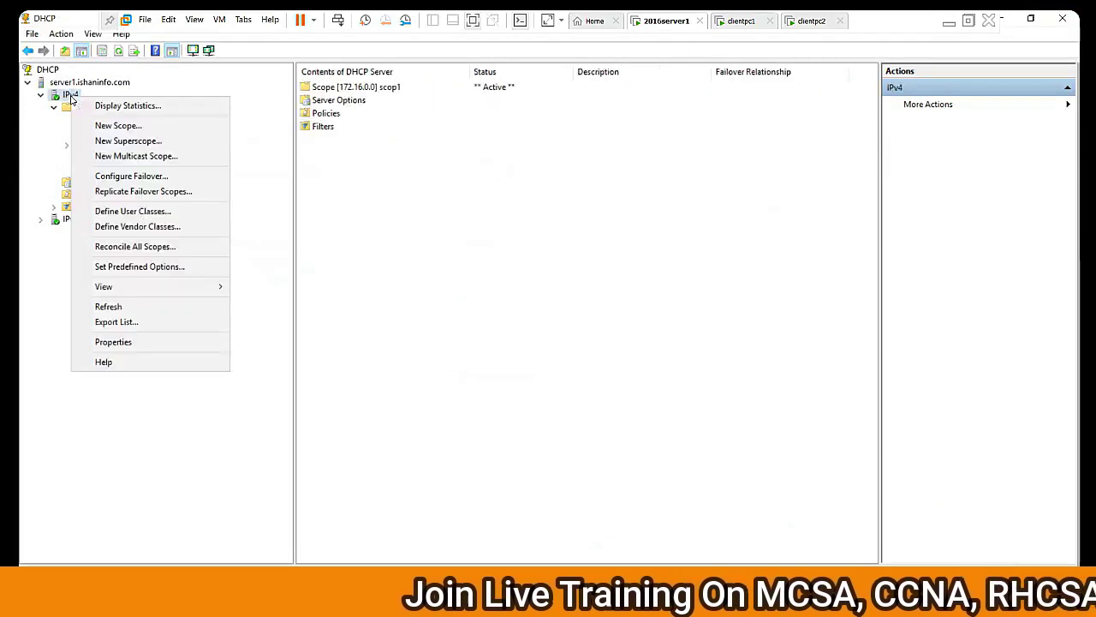
{"action": "left_click", "coordinate": [74, 82]}
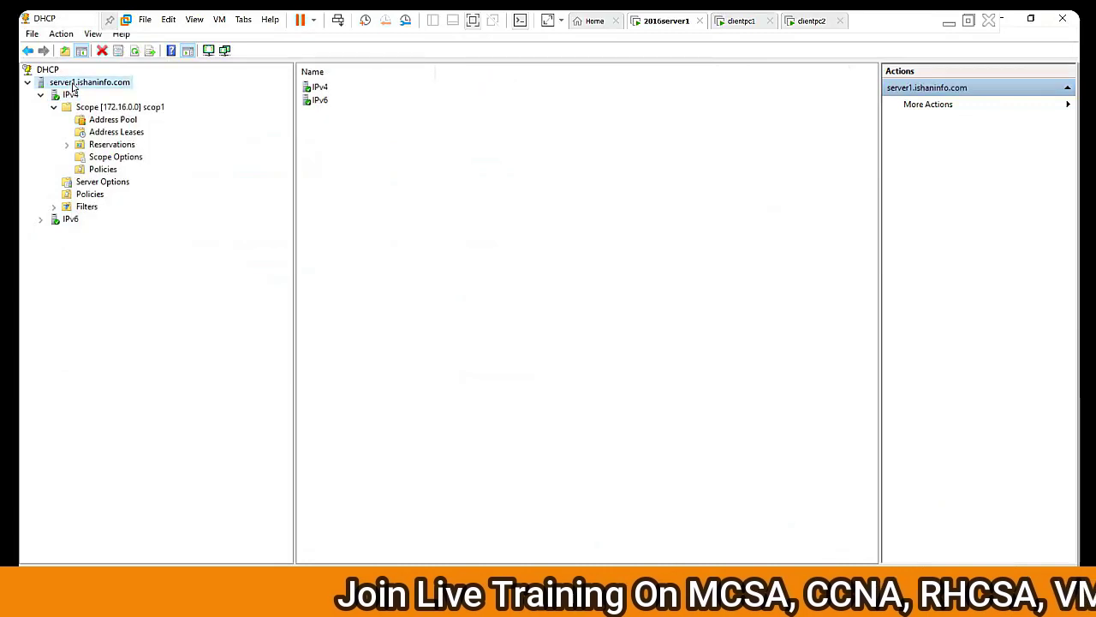
{"action": "right_click", "coordinate": [73, 83]}
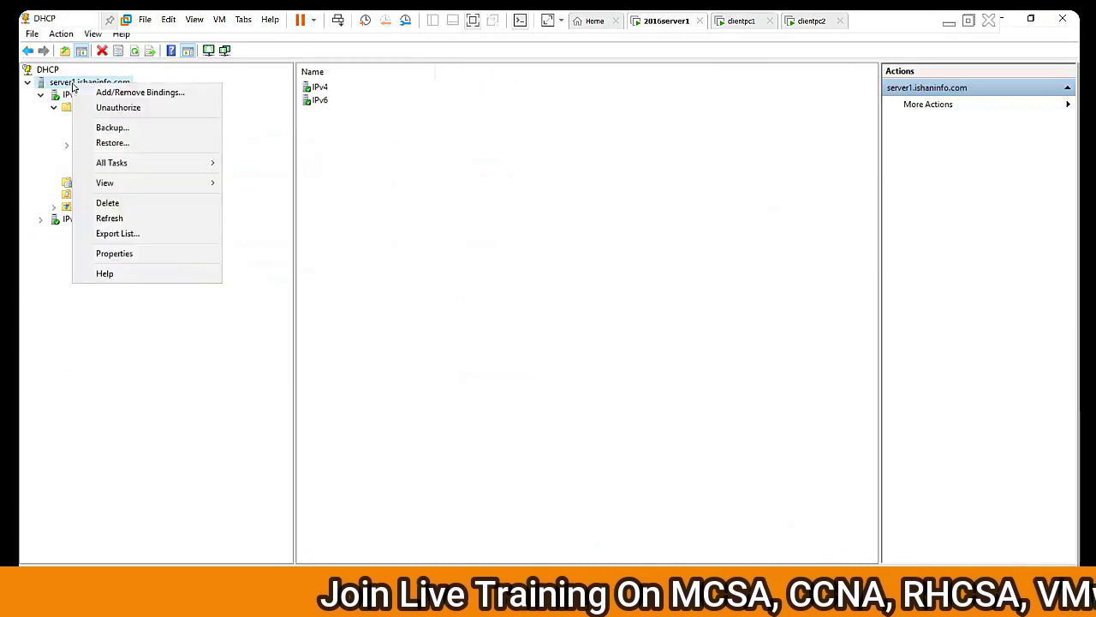
{"action": "left_click", "coordinate": [130, 129]}
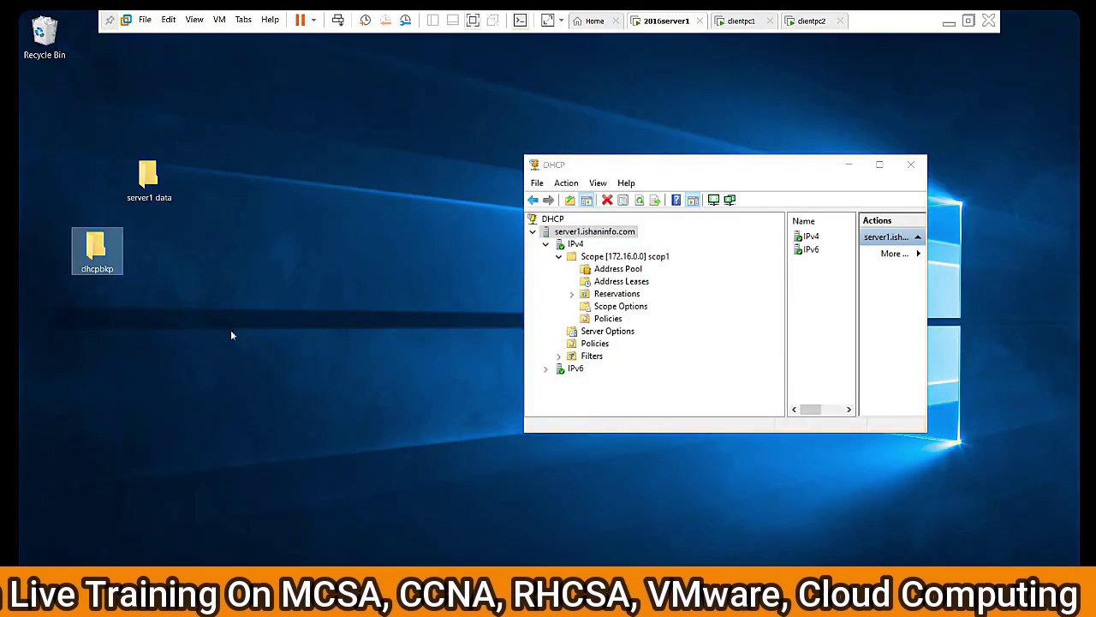
Back up the DHCP server server1.ishaninfo.com to the dhcpbkp folder on the Desktop.
{"action": "double_click", "coordinate": [754, 175]}
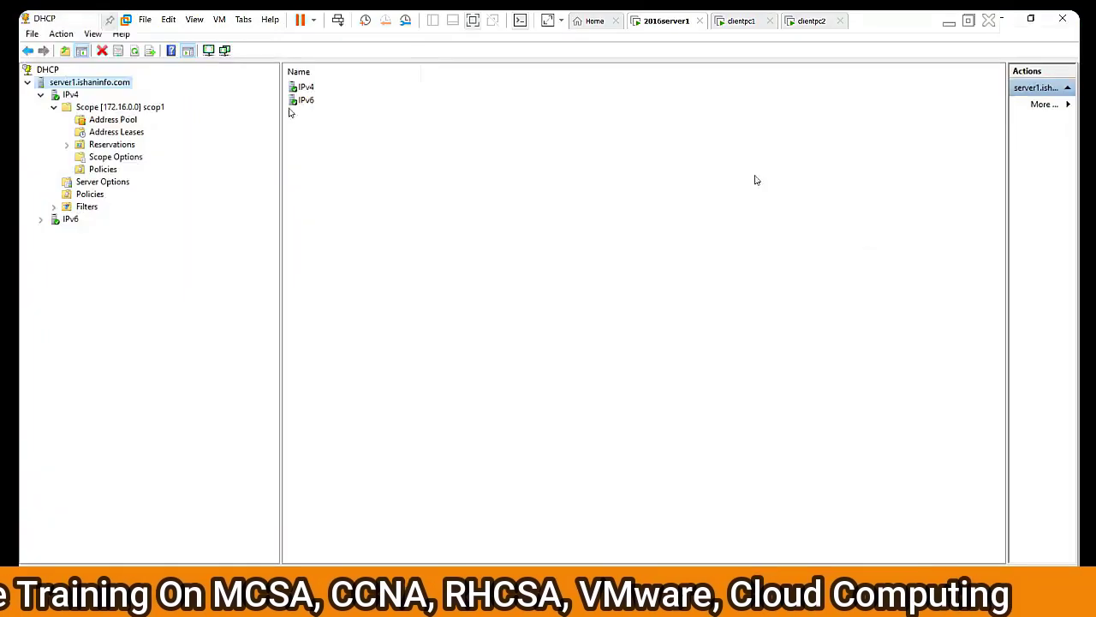
{"action": "right_click", "coordinate": [107, 88]}
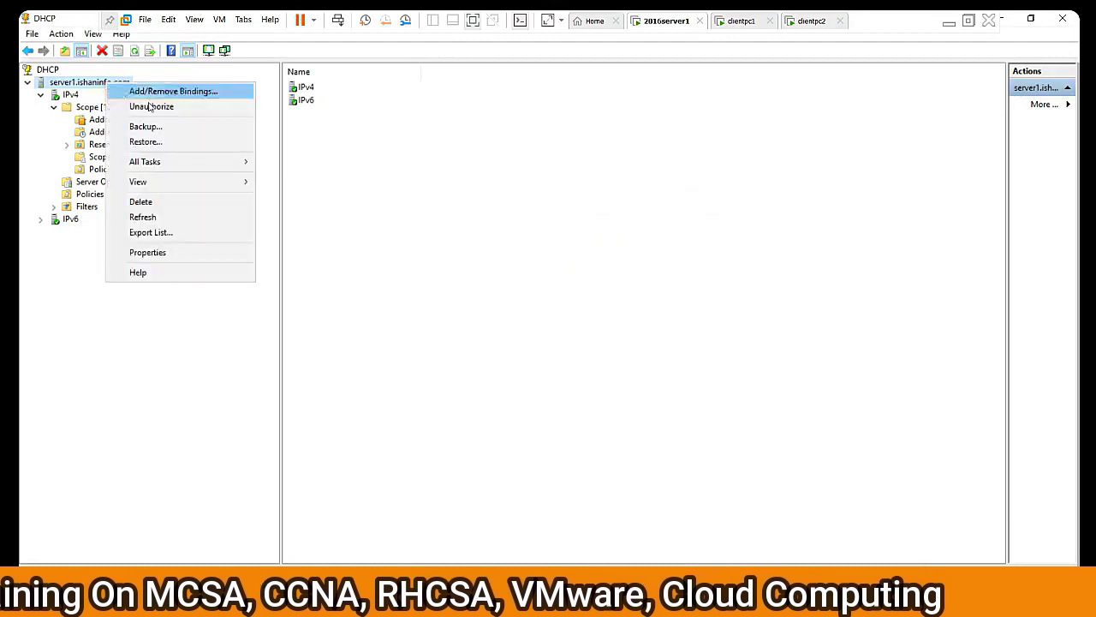
{"action": "left_click", "coordinate": [164, 129]}
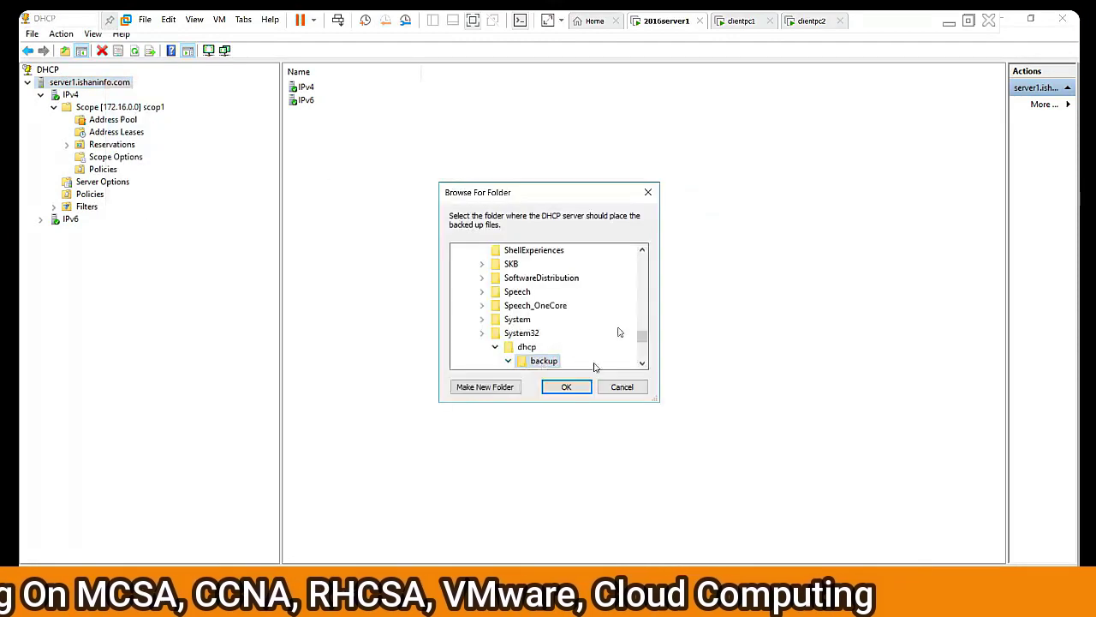
{"action": "scroll", "coordinate": [642, 338], "scroll_direction": "down", "scroll_amount": 5}
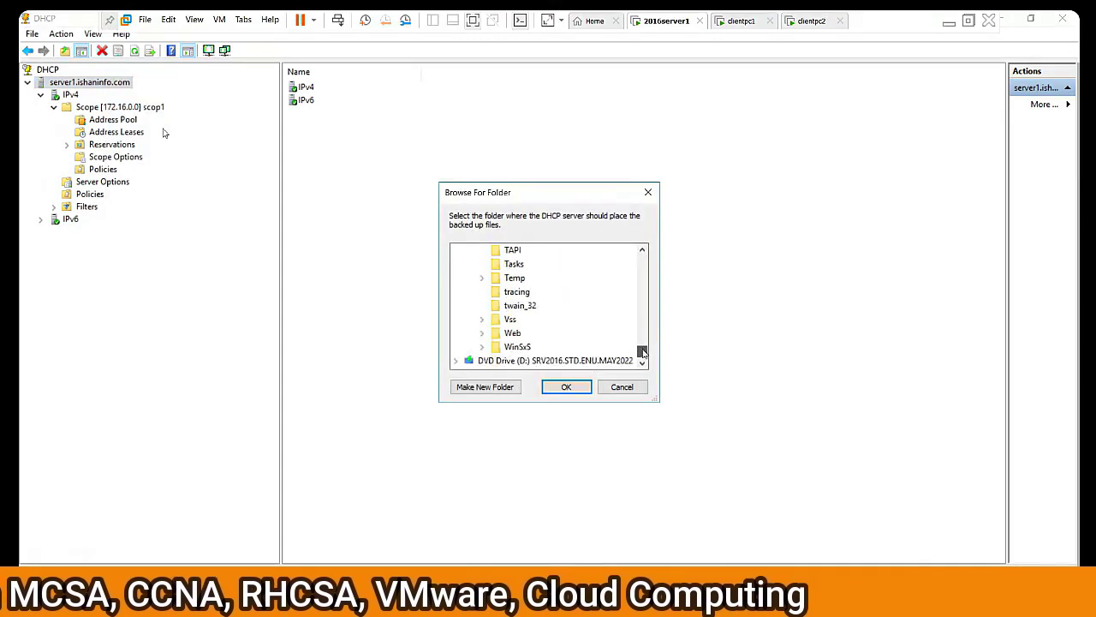
{"action": "scroll", "coordinate": [638, 291], "scroll_direction": "up", "scroll_amount": 10}
{"action": "scroll", "coordinate": [638, 291], "scroll_direction": "up", "scroll_amount": 10}
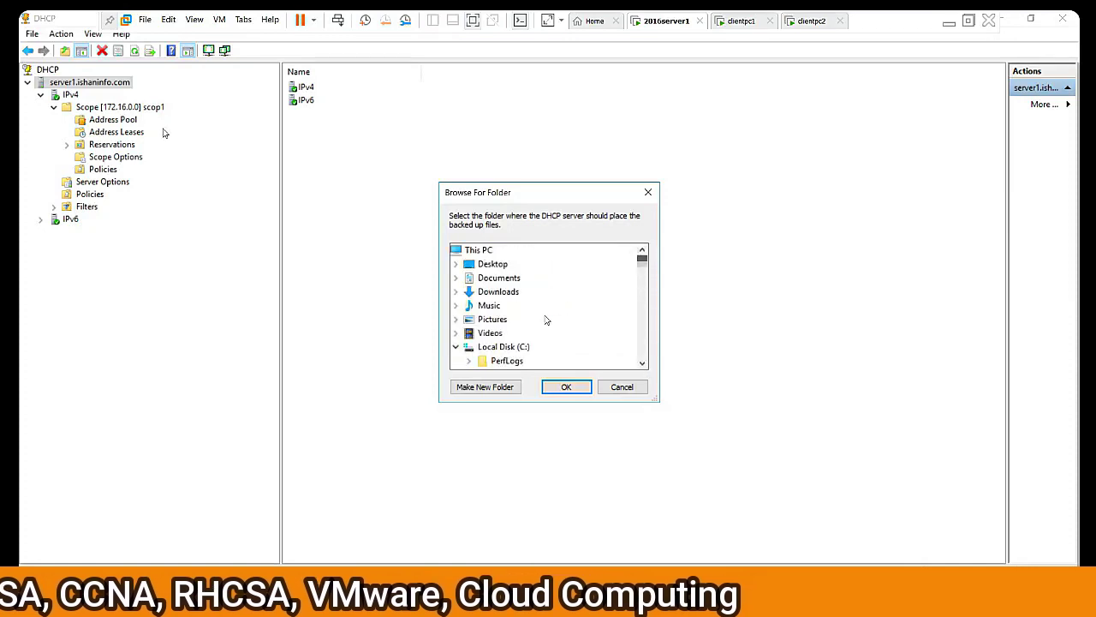
{"action": "double_click", "coordinate": [493, 264]}
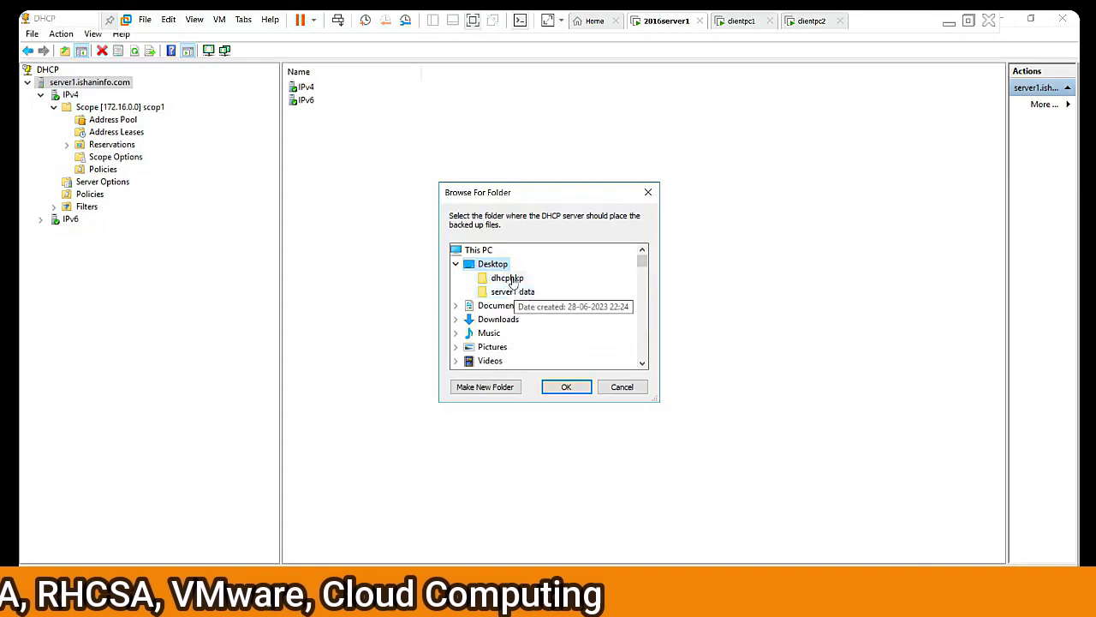
{"action": "left_click", "coordinate": [509, 278]}
{"action": "left_click", "coordinate": [566, 386]}
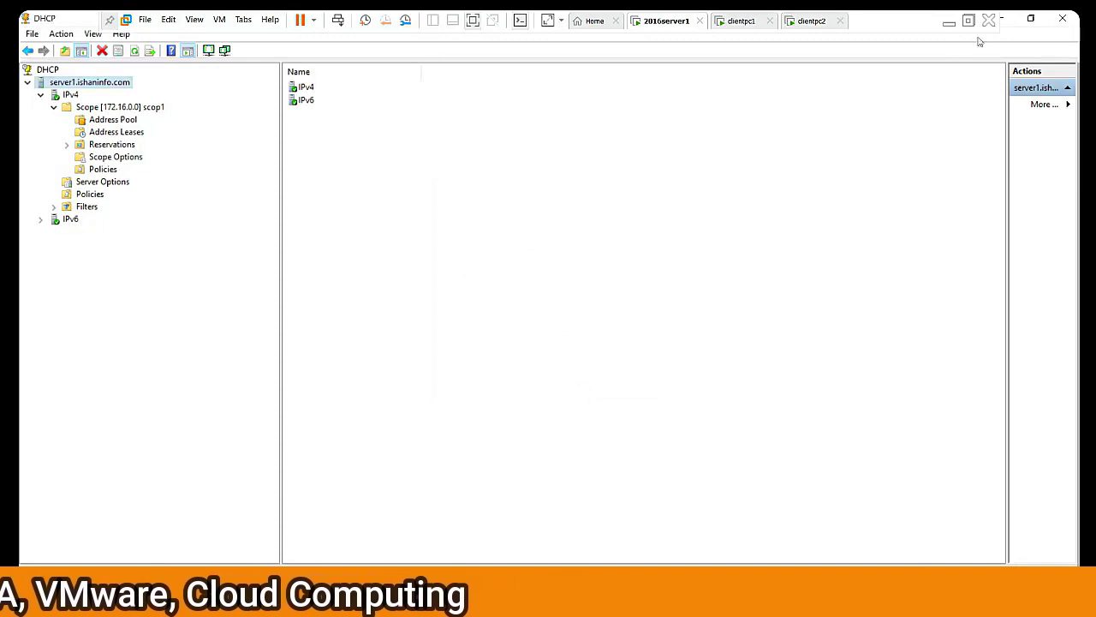
Inspect the backup files in the new subfolder of dhcpbkp on the desktop, then close the folder.
{"action": "left_click", "coordinate": [1062, 18]}
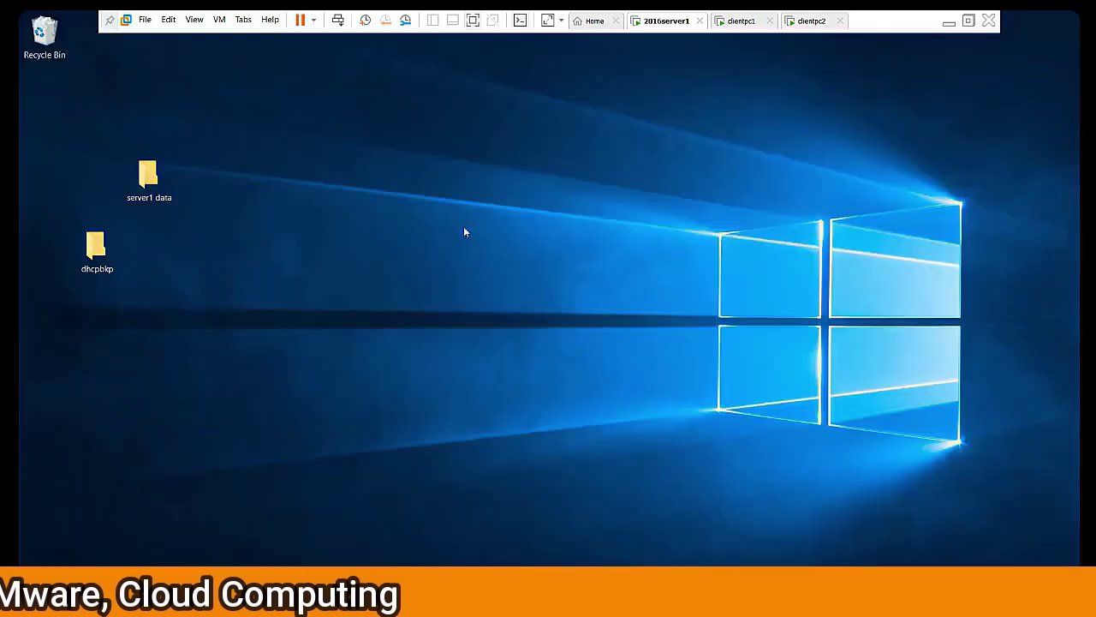
{"action": "double_click", "coordinate": [96, 248]}
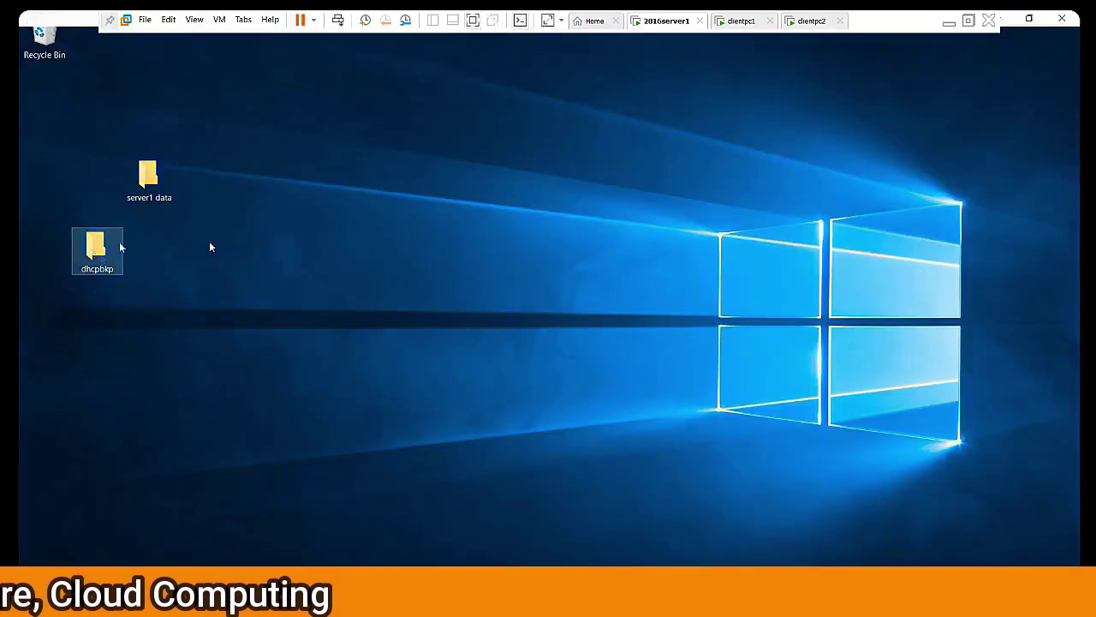
{"action": "double_click", "coordinate": [166, 99]}
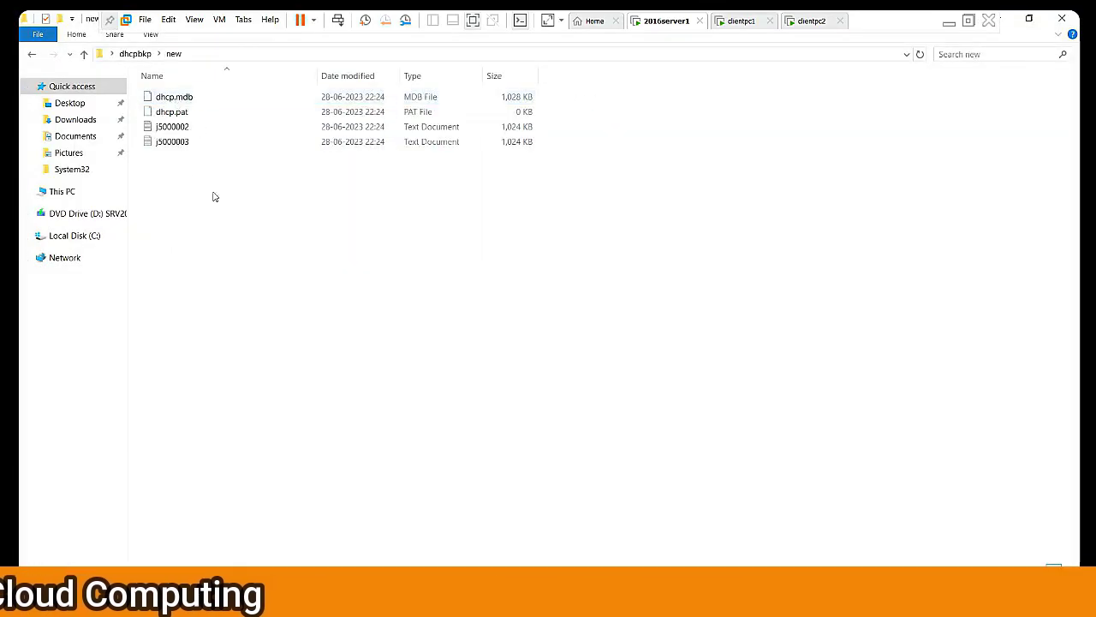
{"action": "left_click", "coordinate": [1062, 18]}
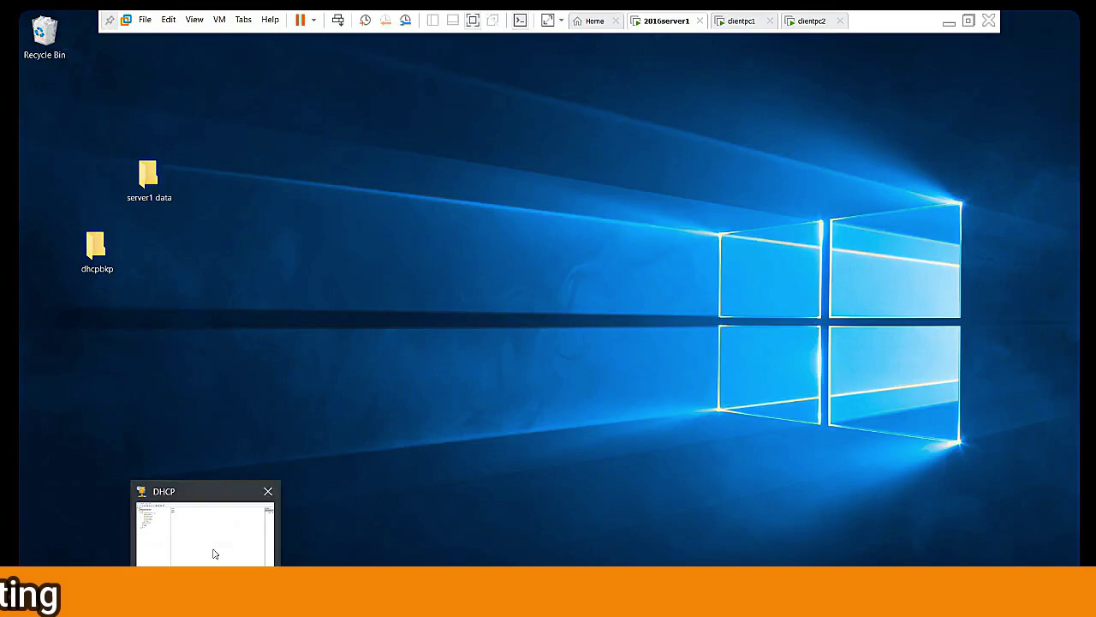
Return to the DHCP console and delete the scope [172.16.0.0] scop1, confirming the deletion.
{"action": "left_click", "coordinate": [218, 544]}
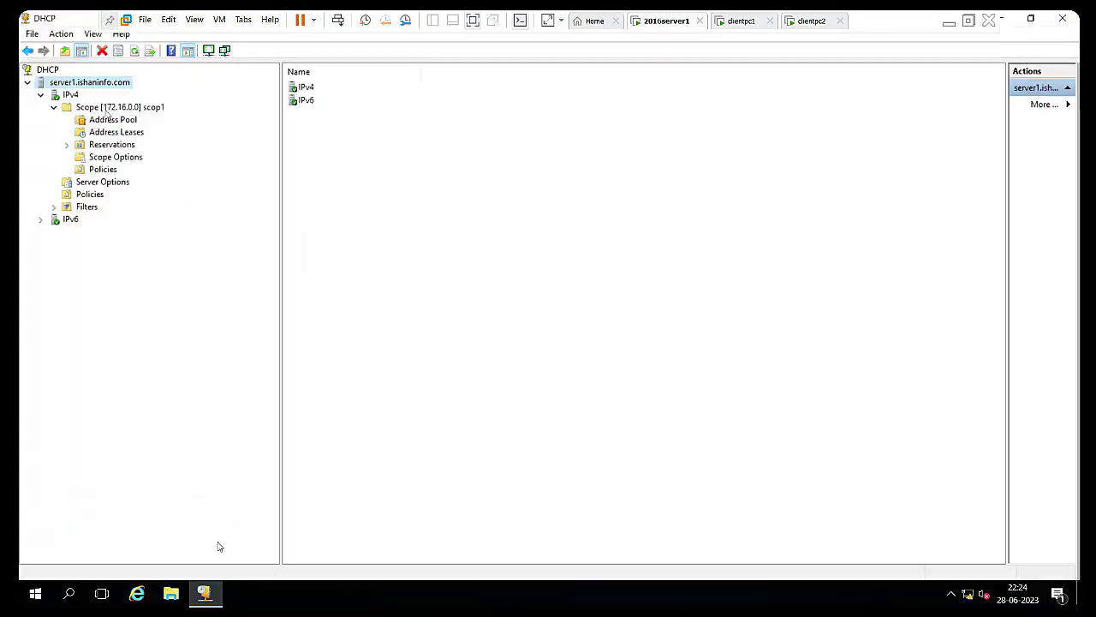
{"action": "right_click", "coordinate": [116, 109]}
{"action": "left_click", "coordinate": [99, 110]}
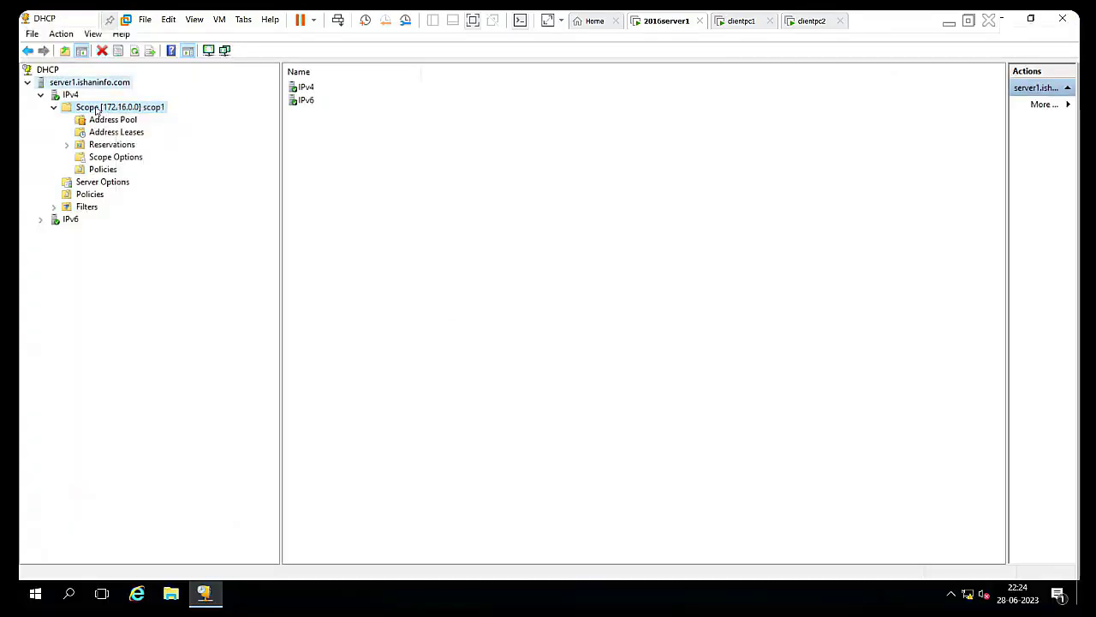
{"action": "right_click", "coordinate": [113, 109]}
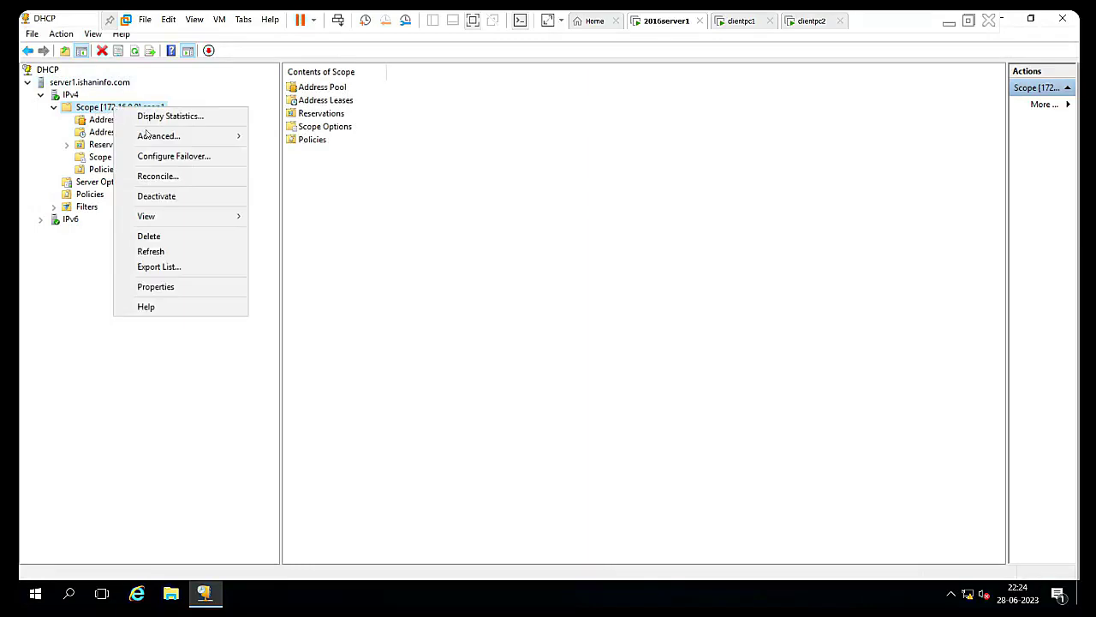
{"action": "left_click", "coordinate": [196, 237]}
{"action": "left_click", "coordinate": [608, 355]}
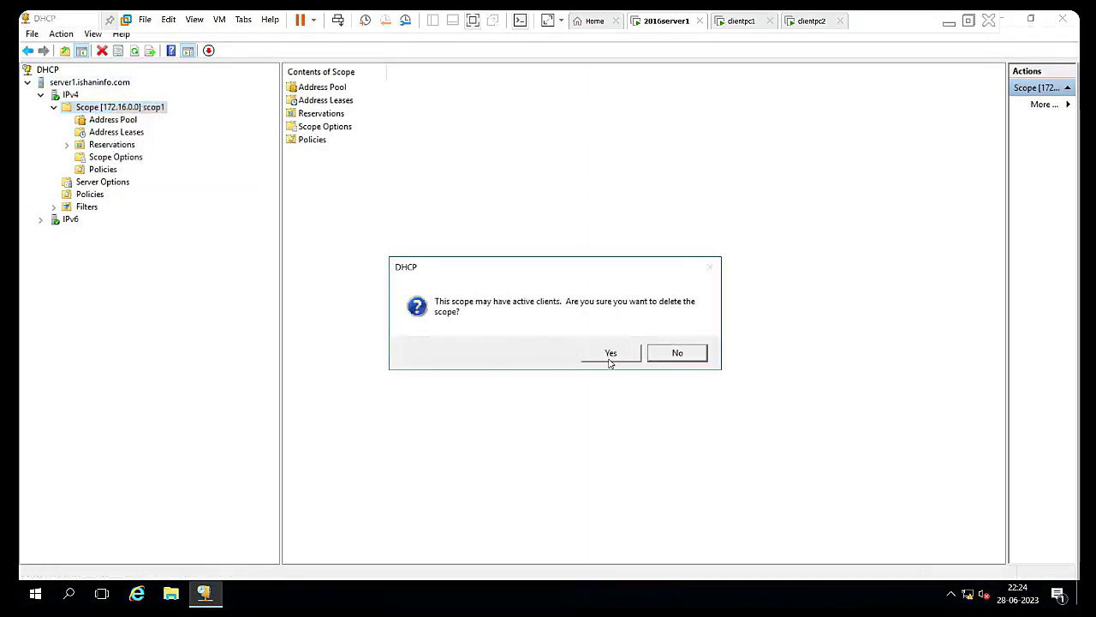
{"action": "left_click", "coordinate": [610, 354]}
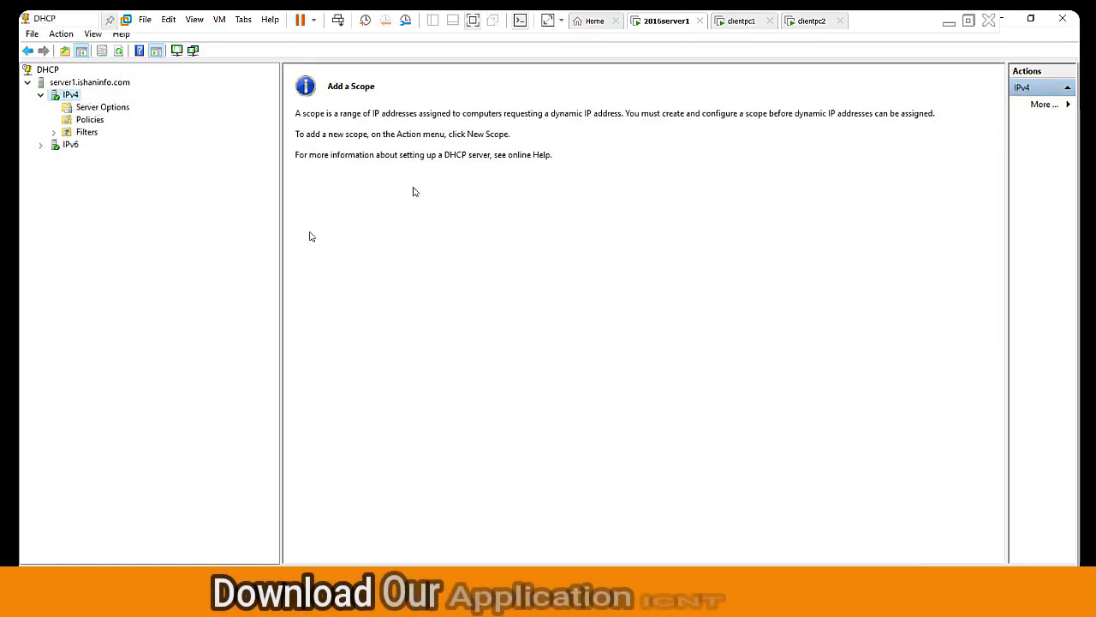
Check the IP configuration of clientpc1 with ipconfig and close its Command Prompt.
{"action": "left_click", "coordinate": [741, 21]}
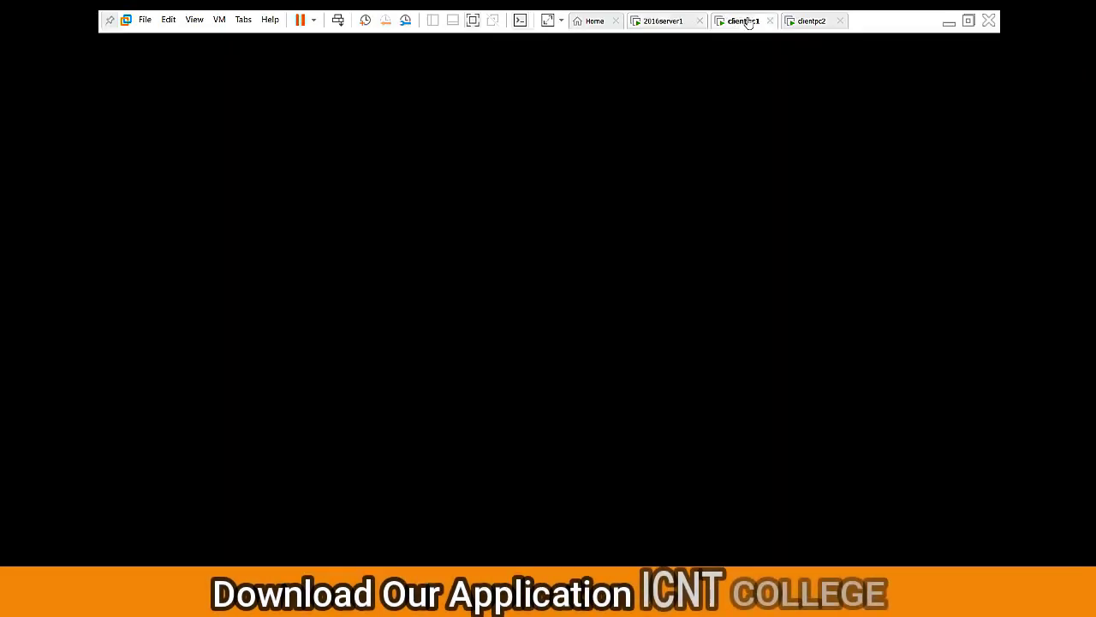
{"action": "key", "text": "Return"}
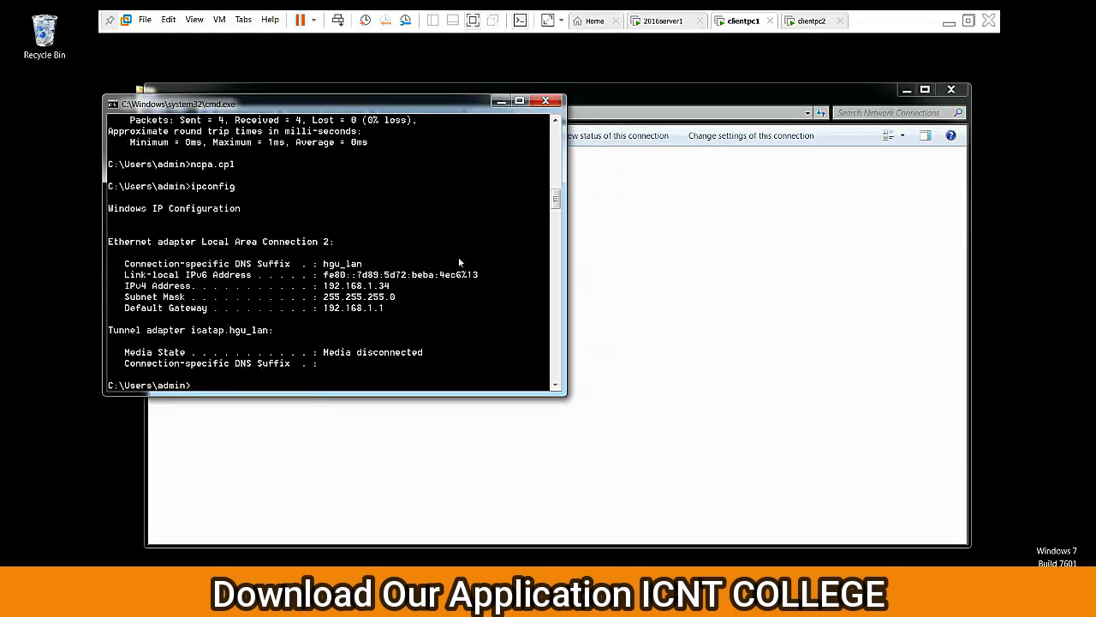
{"action": "left_click", "coordinate": [546, 101]}
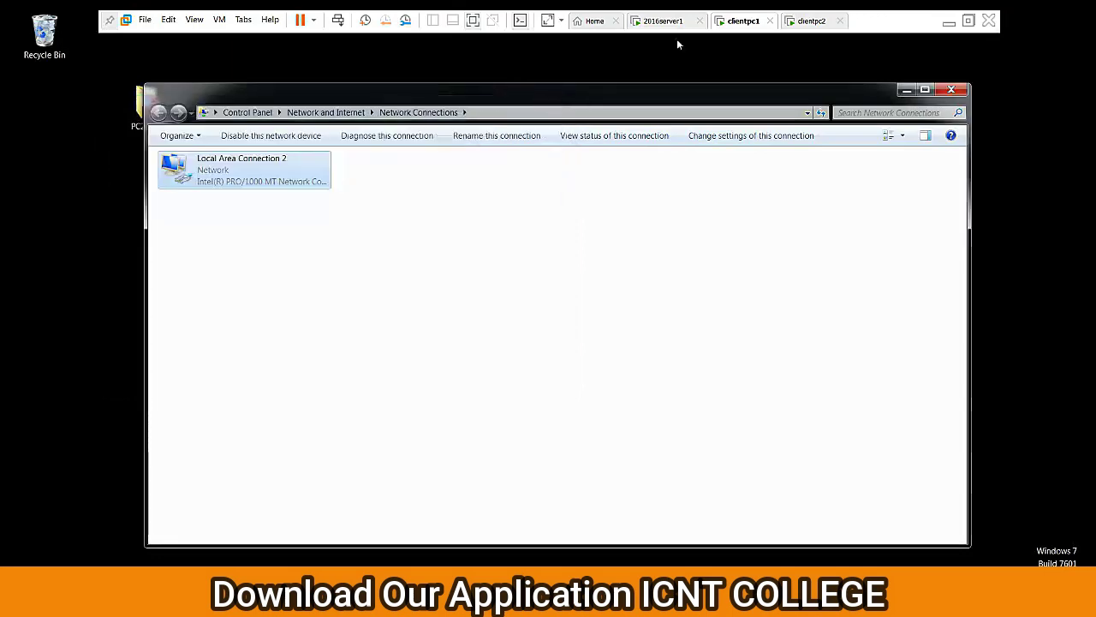
{"action": "left_click", "coordinate": [672, 21]}
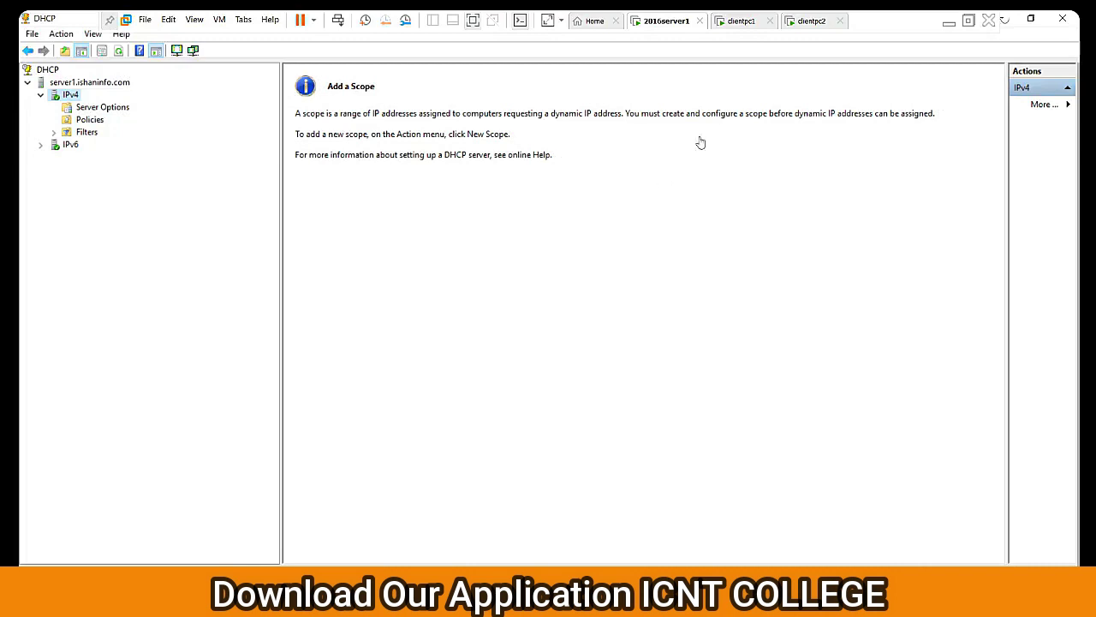
{"action": "left_click", "coordinate": [758, 21]}
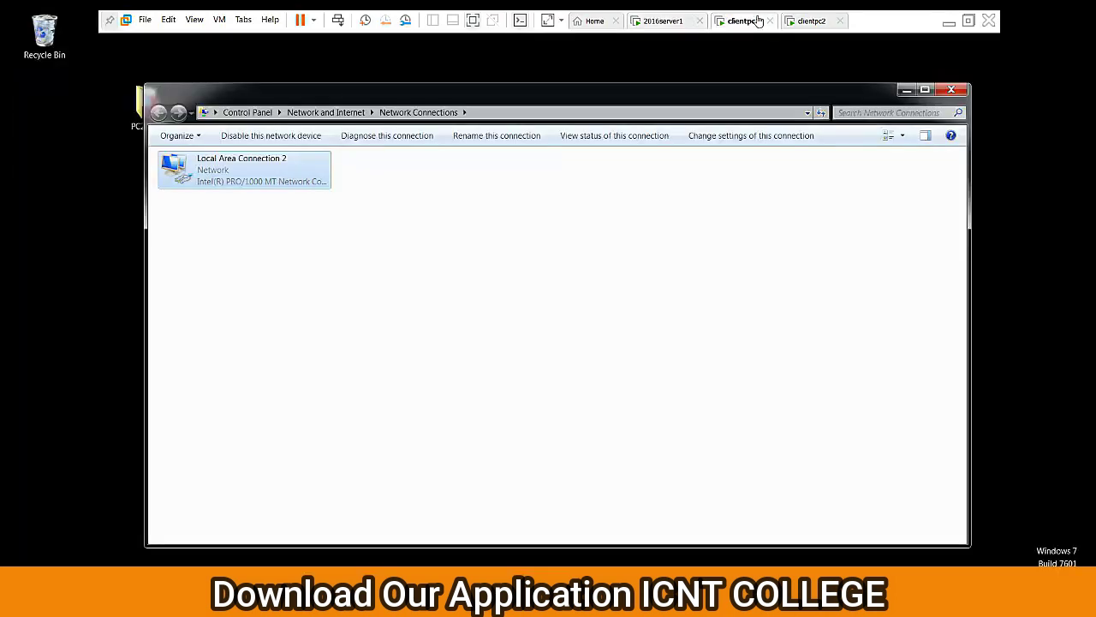
Switch to clientpc2 and display its IP configuration by running ipconfig in a Command Prompt.
{"action": "left_click", "coordinate": [806, 20]}
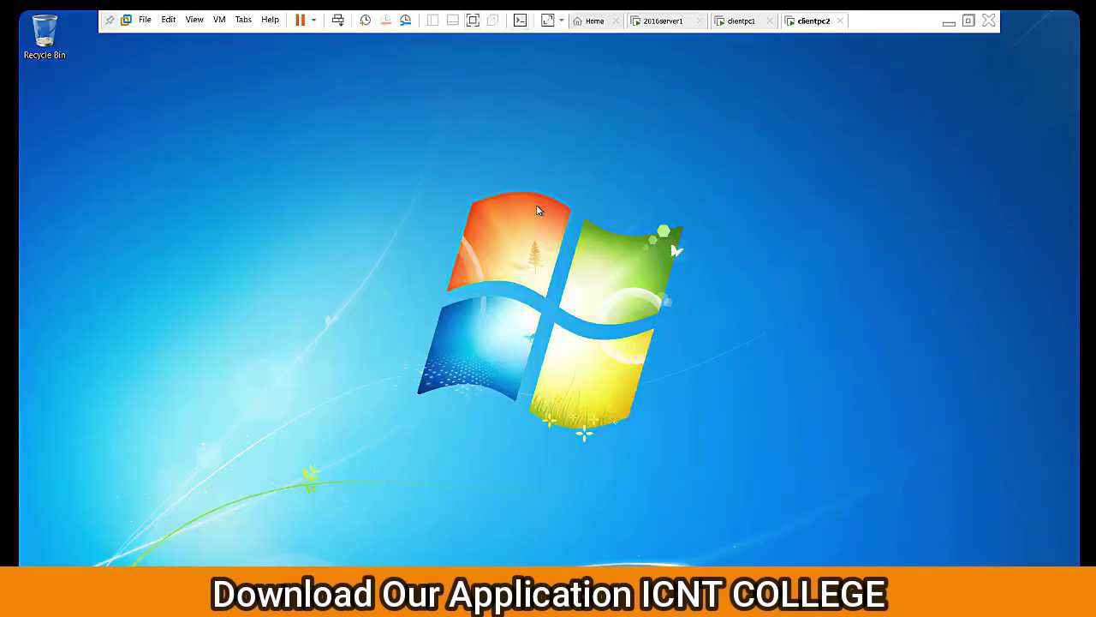
{"action": "key", "text": "super+r"}
{"action": "type", "text": "cmd"}
{"action": "key", "text": "Return"}
{"action": "type", "text": "ipconfig"}
{"action": "key", "text": "Return"}
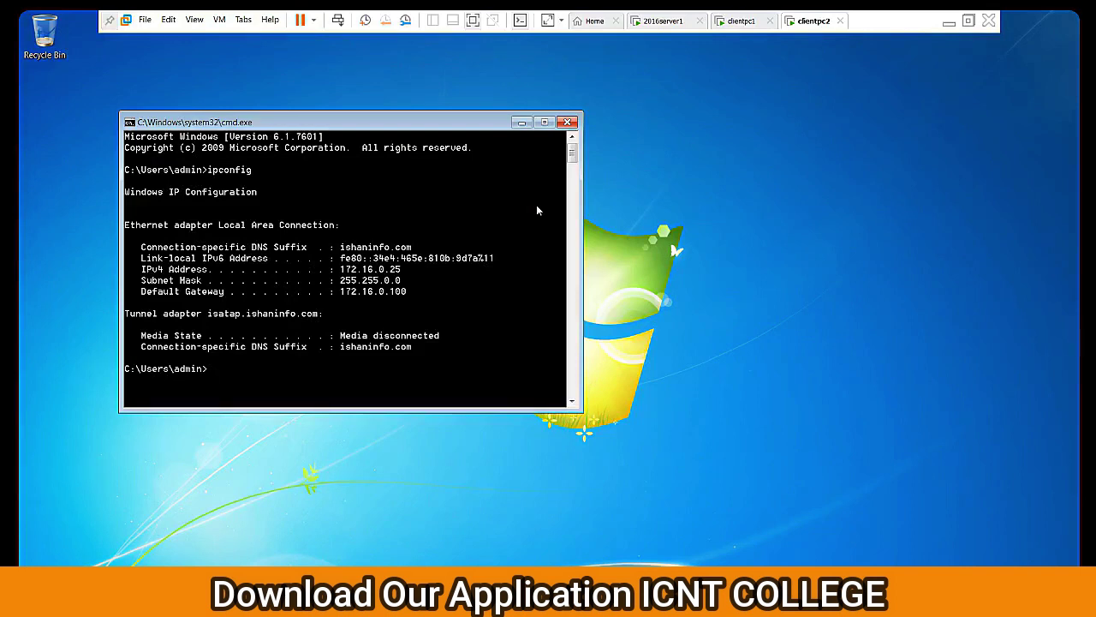
Open Network Connections on clientpc2 with ncpa.cpl, then disable and re-enable the Local Area Connection.
{"action": "type", "text": "ncpa"}
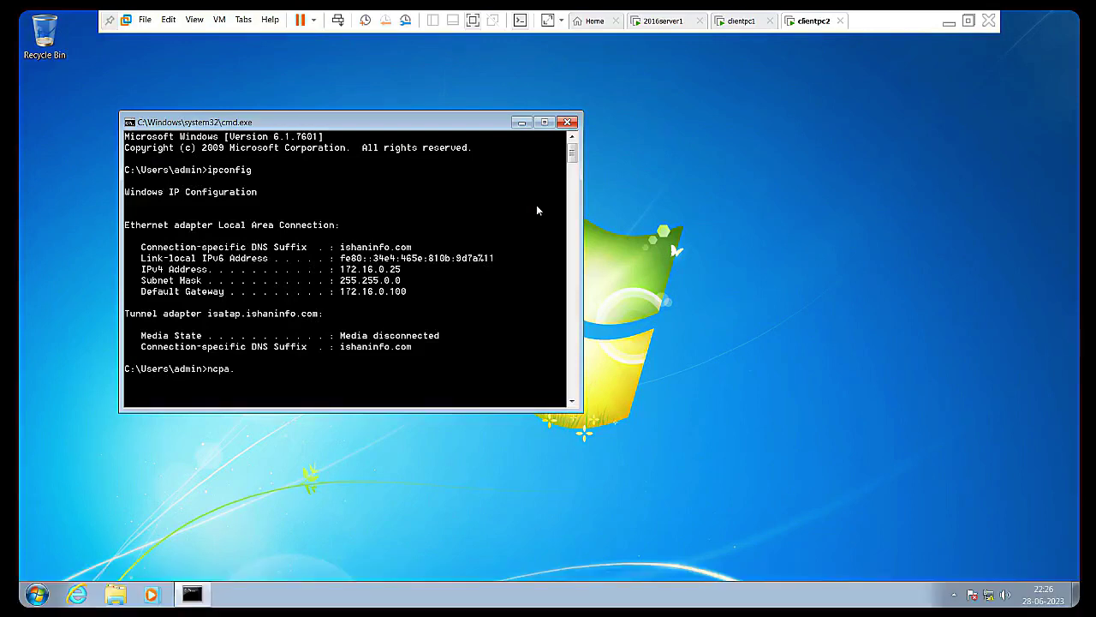
{"action": "type", "text": ".cpl"}
{"action": "key", "text": "Return"}
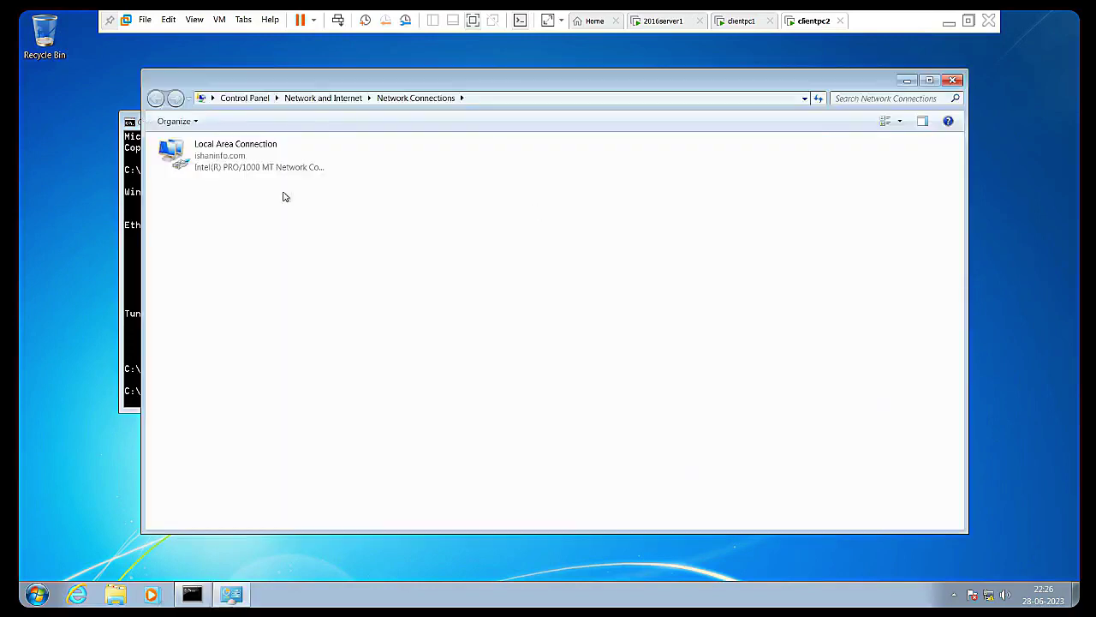
{"action": "left_click", "coordinate": [239, 174]}
{"action": "right_click", "coordinate": [240, 173]}
{"action": "left_click", "coordinate": [284, 178]}
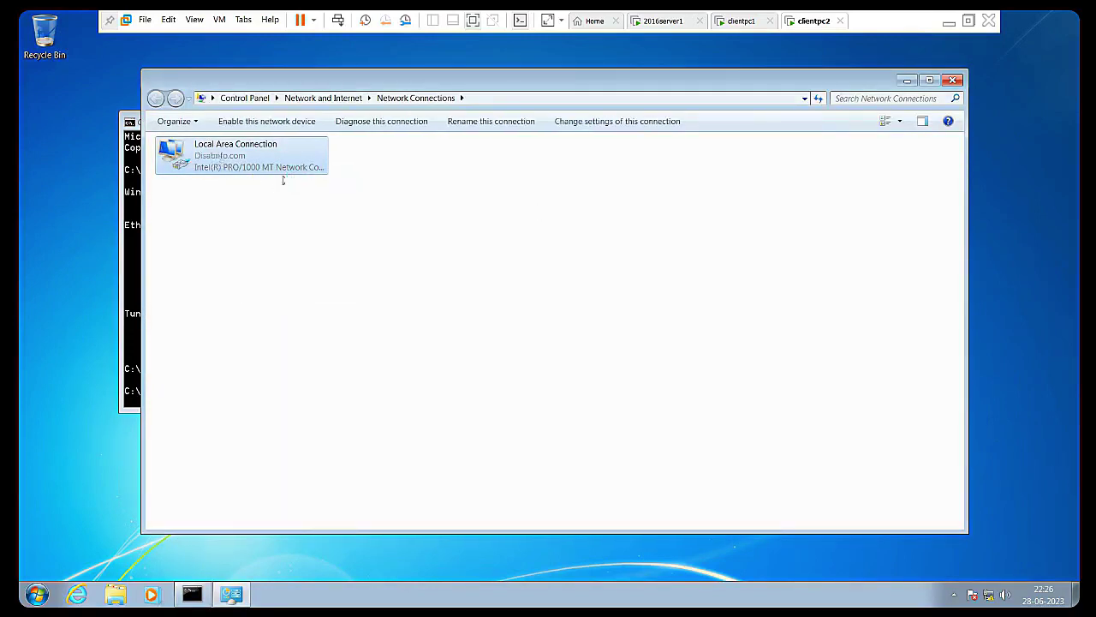
{"action": "right_click", "coordinate": [218, 156]}
{"action": "left_click", "coordinate": [240, 162]}
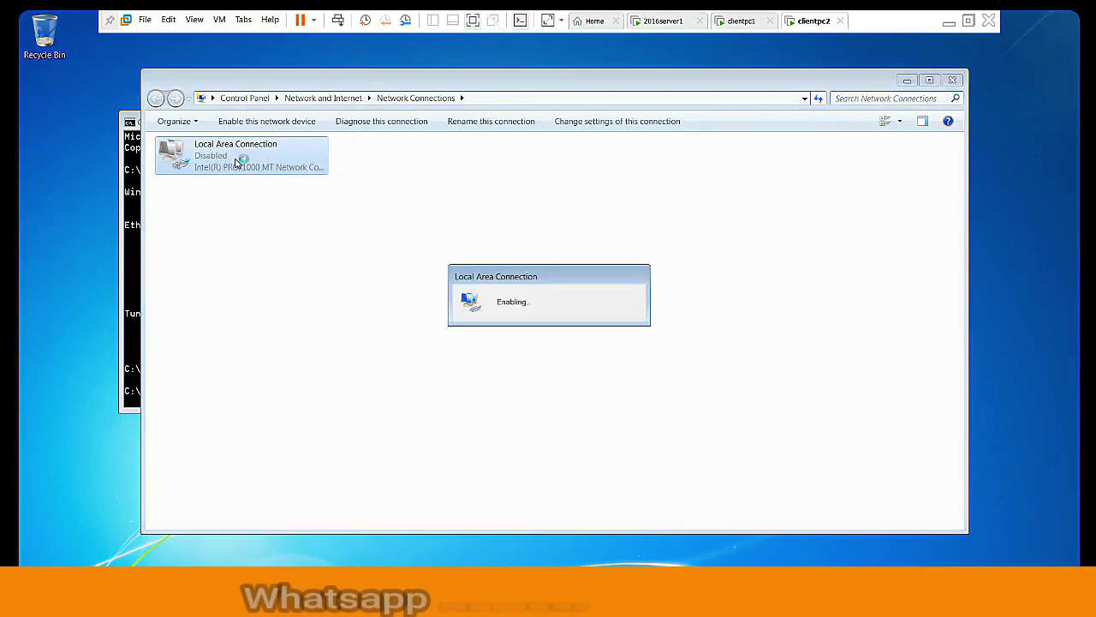
Return to the Command Prompt on clientpc2 and check the IP configuration again with ipconfig.
{"action": "left_click", "coordinate": [135, 242]}
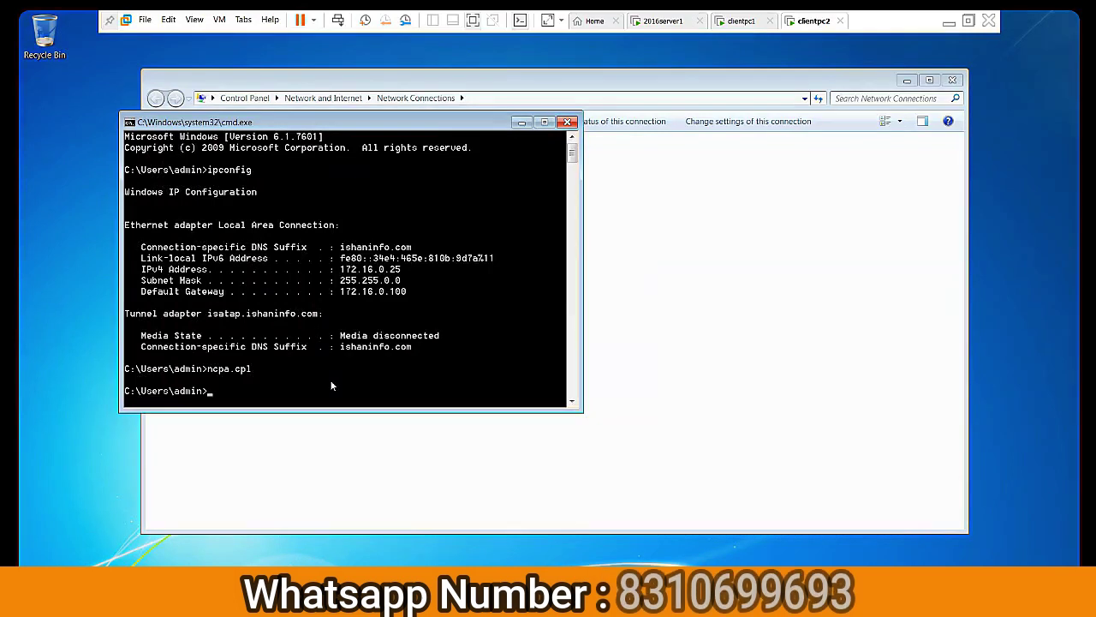
{"action": "type", "text": "ipconfig"}
{"action": "key", "text": "Return"}
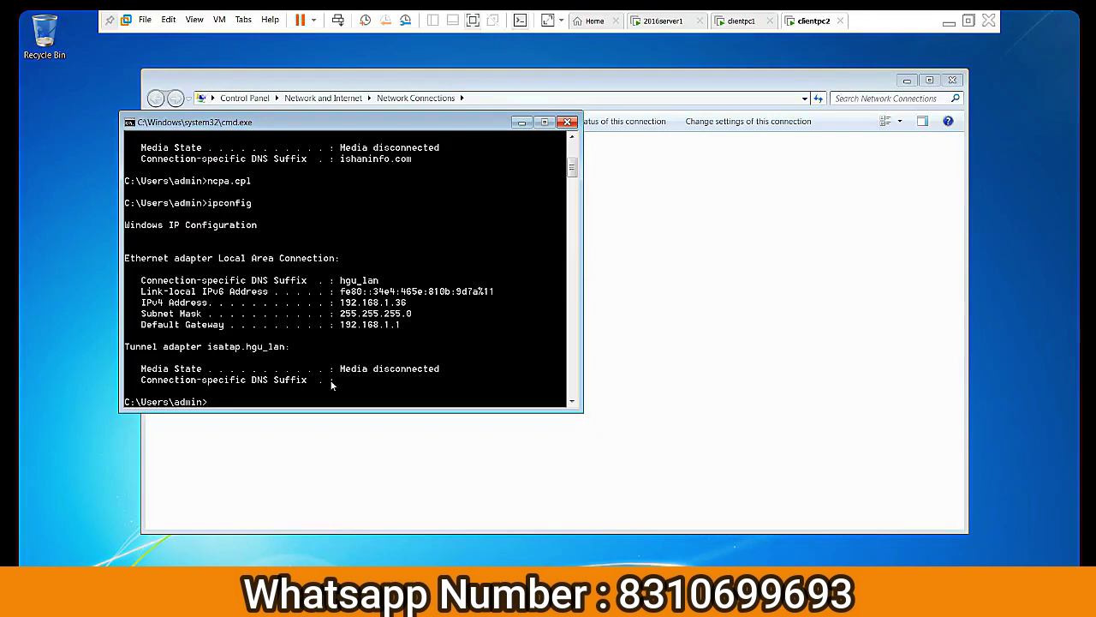
Switch to 2016server1 and restore the DHCP server from the dhcpbkp folder on the desktop, agreeing to restart the service.
{"action": "left_click", "coordinate": [746, 24]}
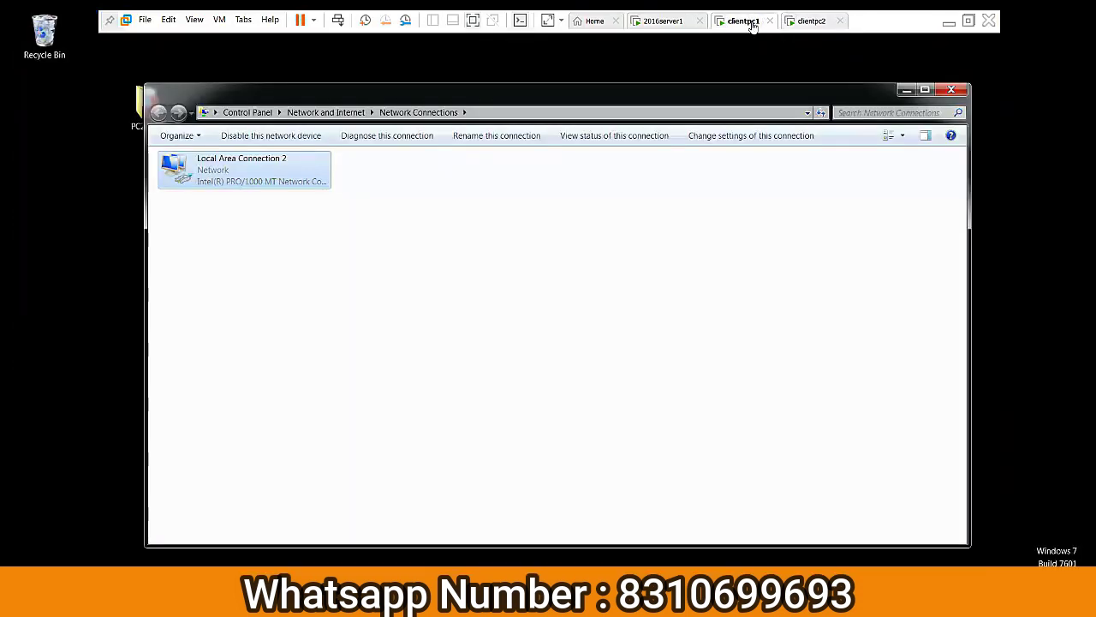
{"action": "left_click", "coordinate": [664, 20]}
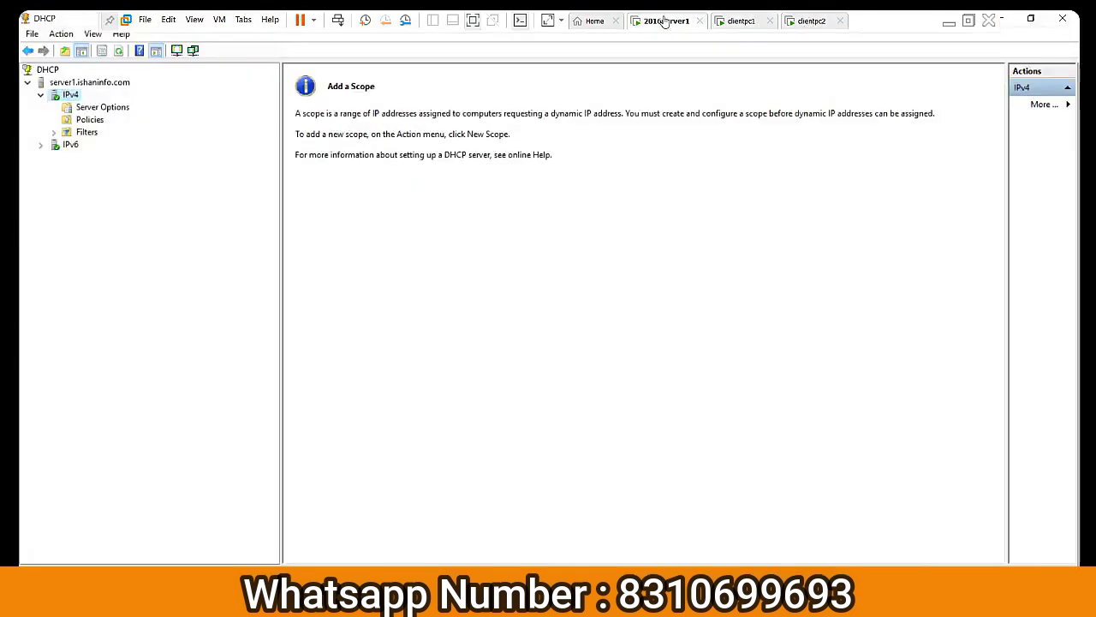
{"action": "right_click", "coordinate": [98, 83]}
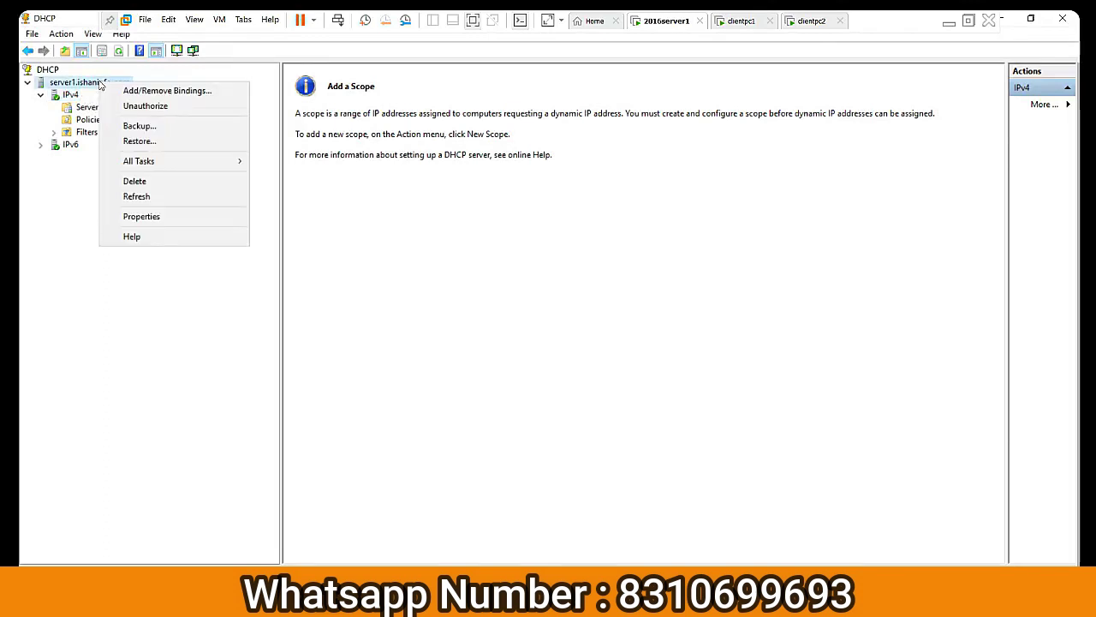
{"action": "left_click", "coordinate": [145, 141]}
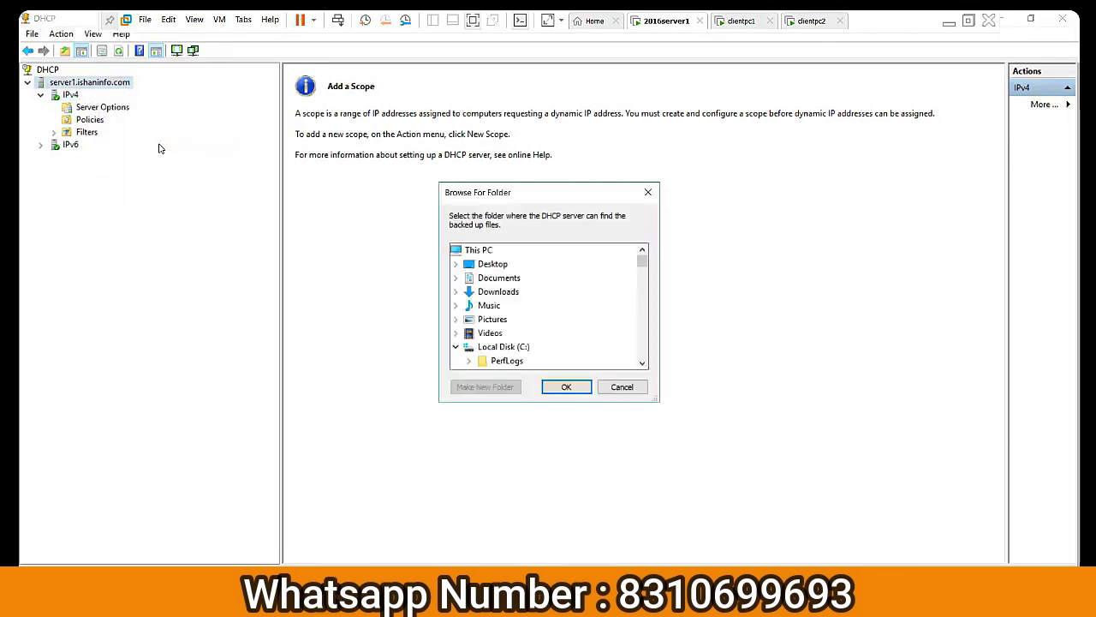
{"action": "left_click", "coordinate": [501, 268]}
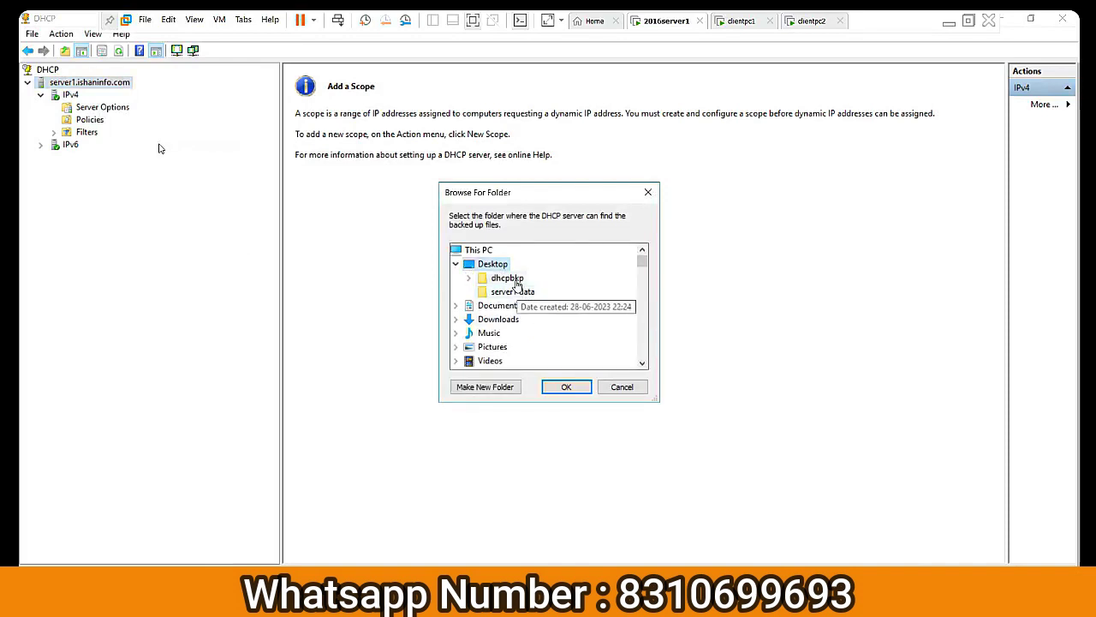
{"action": "left_click", "coordinate": [513, 280]}
{"action": "left_click", "coordinate": [565, 389]}
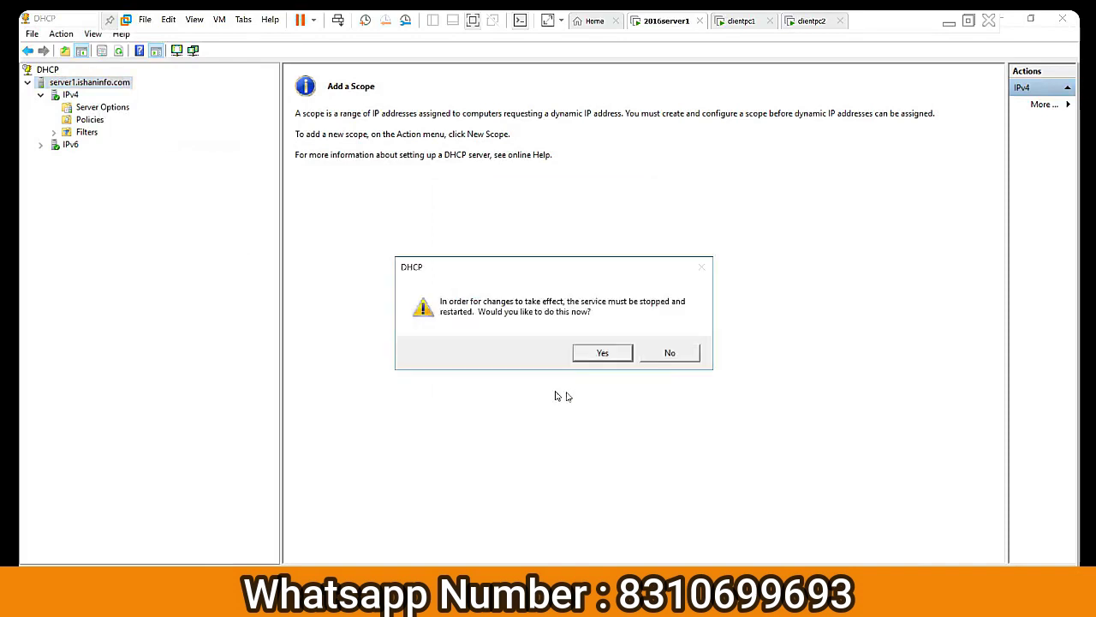
{"action": "left_click", "coordinate": [595, 354]}
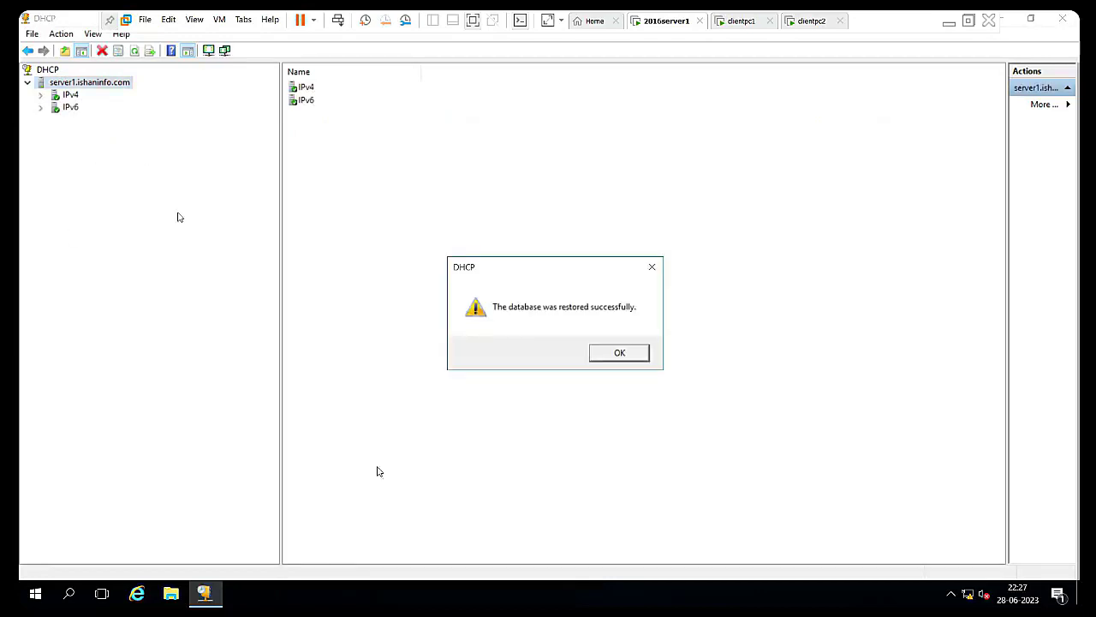
{"action": "left_click", "coordinate": [620, 354]}
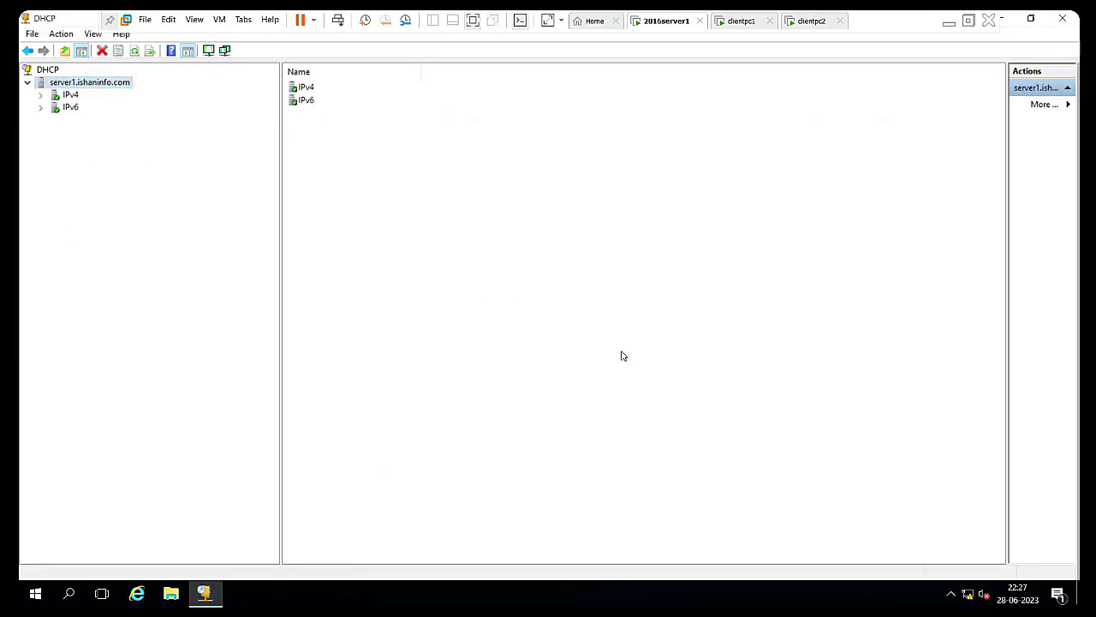
Expand IPv4 and the restored scope [172.16.0.0] scop1, and inspect its address pool and address leases.
{"action": "left_click", "coordinate": [42, 95]}
{"action": "left_click", "coordinate": [81, 107]}
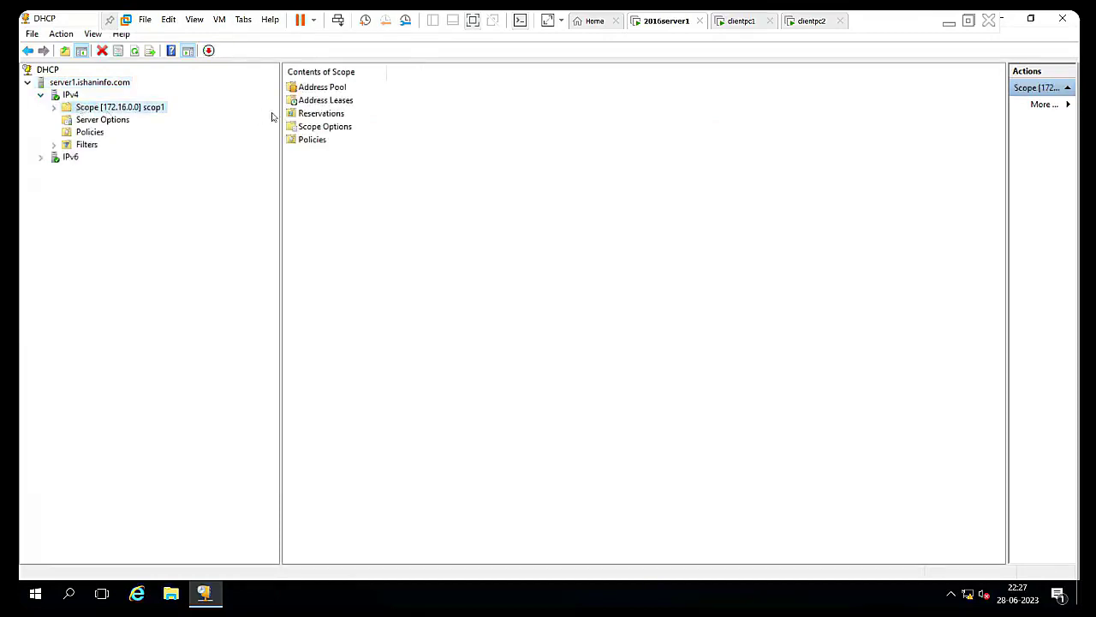
{"action": "left_click", "coordinate": [54, 109]}
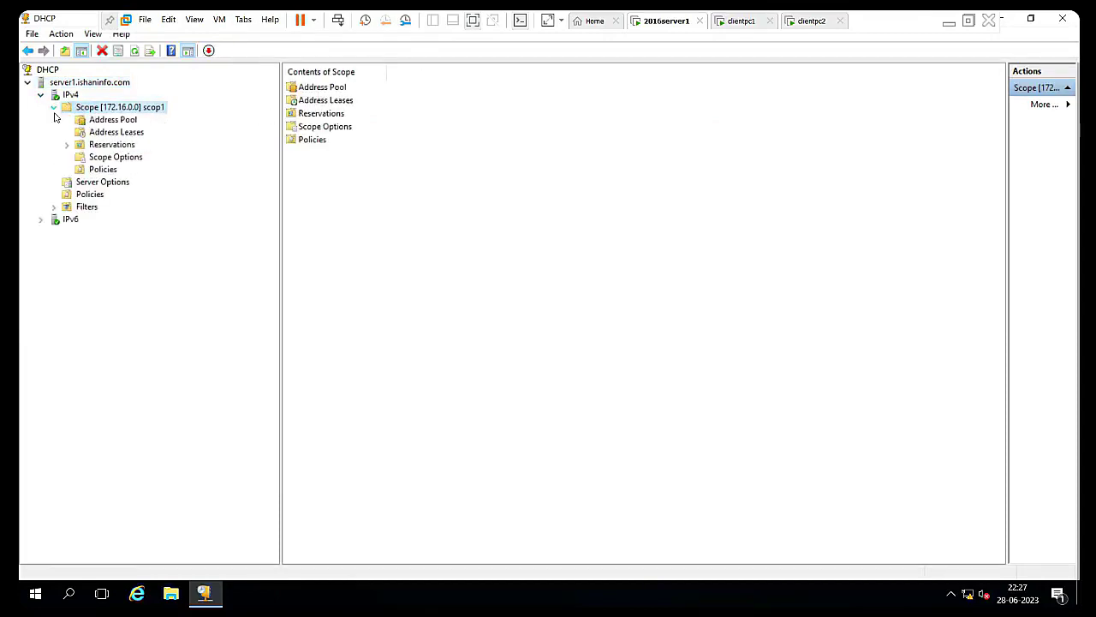
{"action": "left_click", "coordinate": [113, 122]}
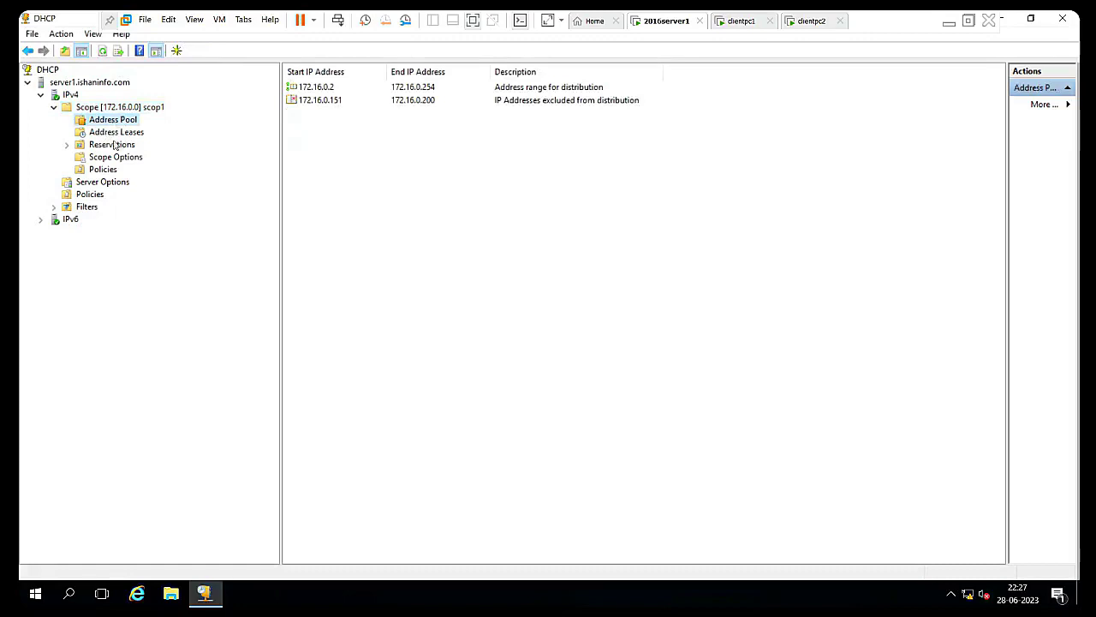
{"action": "left_click", "coordinate": [117, 133]}
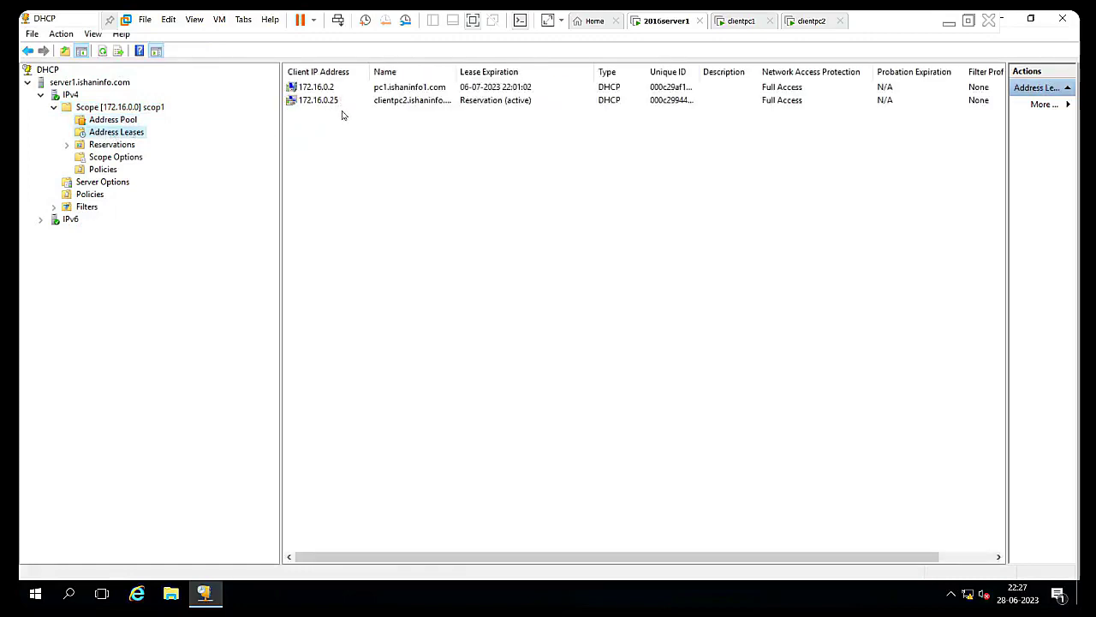
{"action": "right_click", "coordinate": [409, 144]}
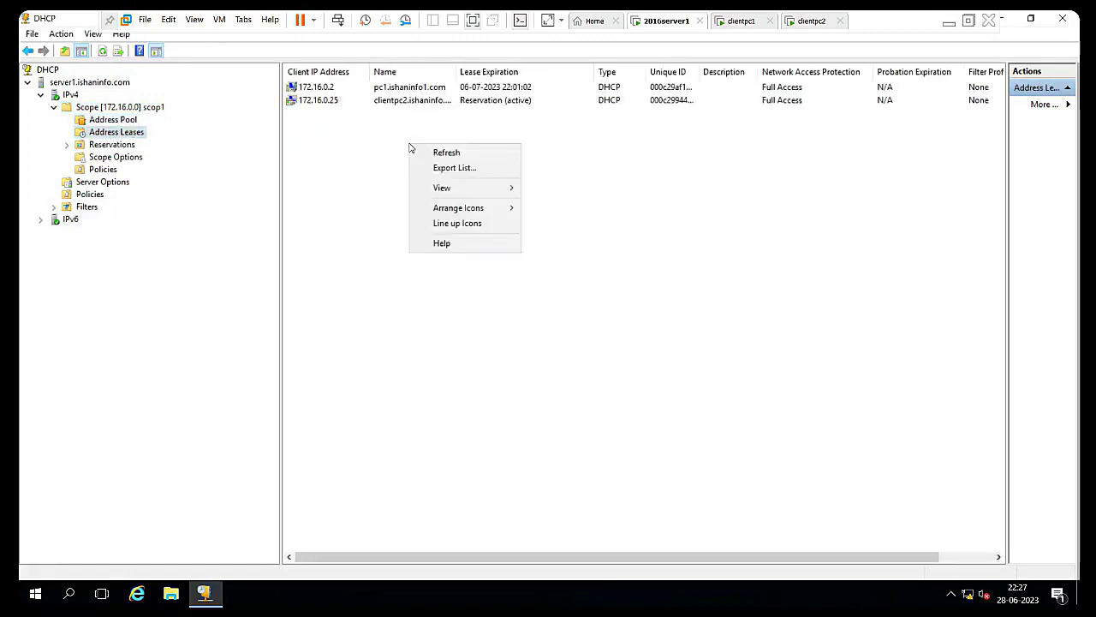
{"action": "left_click", "coordinate": [449, 166]}
On clientpc1, restart Local Area Connection 2 and check its IP configuration with ipconfig.
{"action": "left_click", "coordinate": [741, 20]}
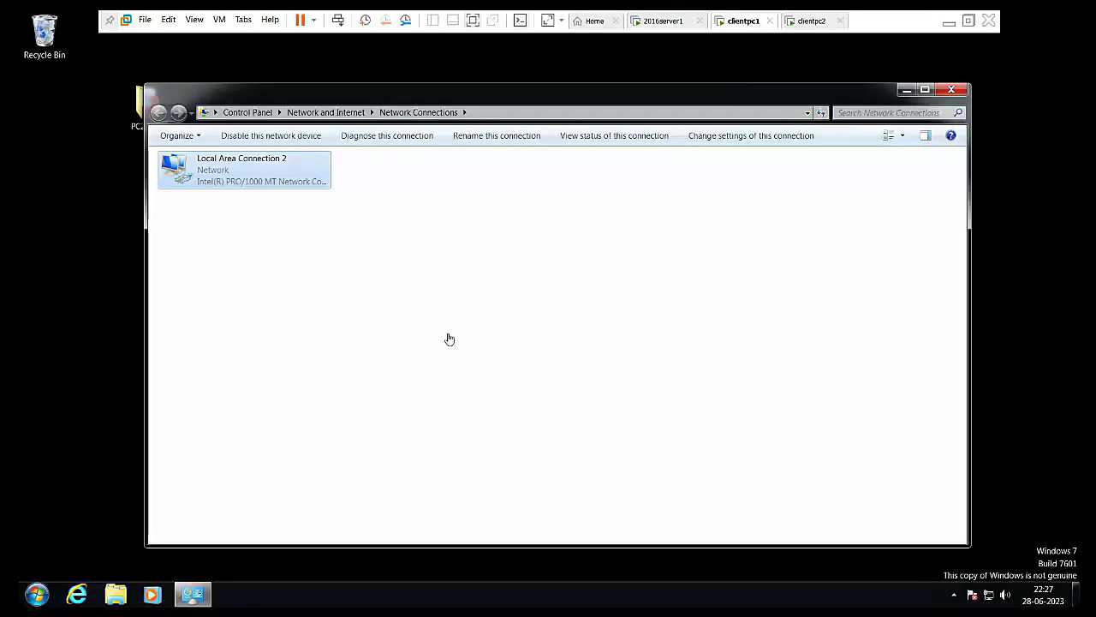
{"action": "left_click", "coordinate": [345, 248]}
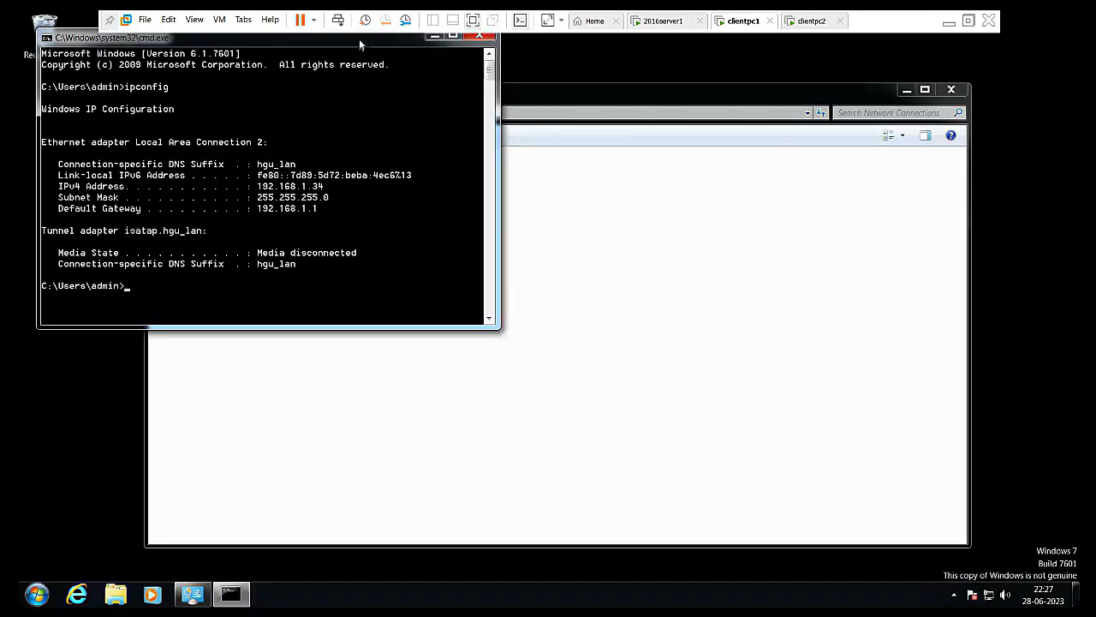
{"action": "left_click_drag", "start_coordinate": [363, 42], "coordinate": [363, 109]}
{"action": "left_click", "coordinate": [479, 104]}
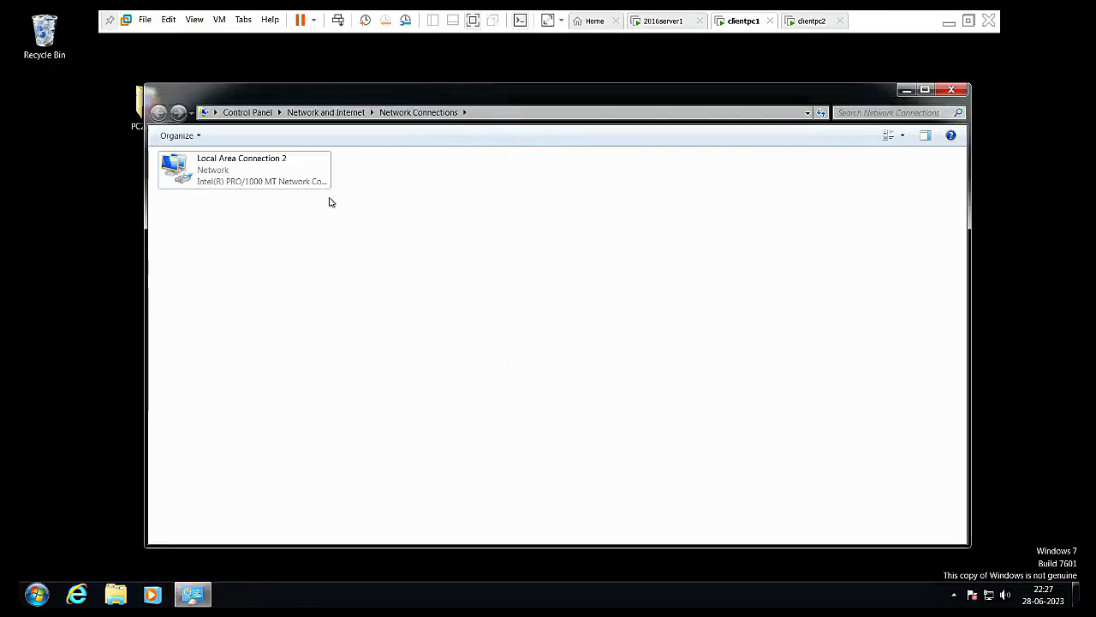
{"action": "right_click", "coordinate": [200, 180]}
{"action": "left_click", "coordinate": [235, 203]}
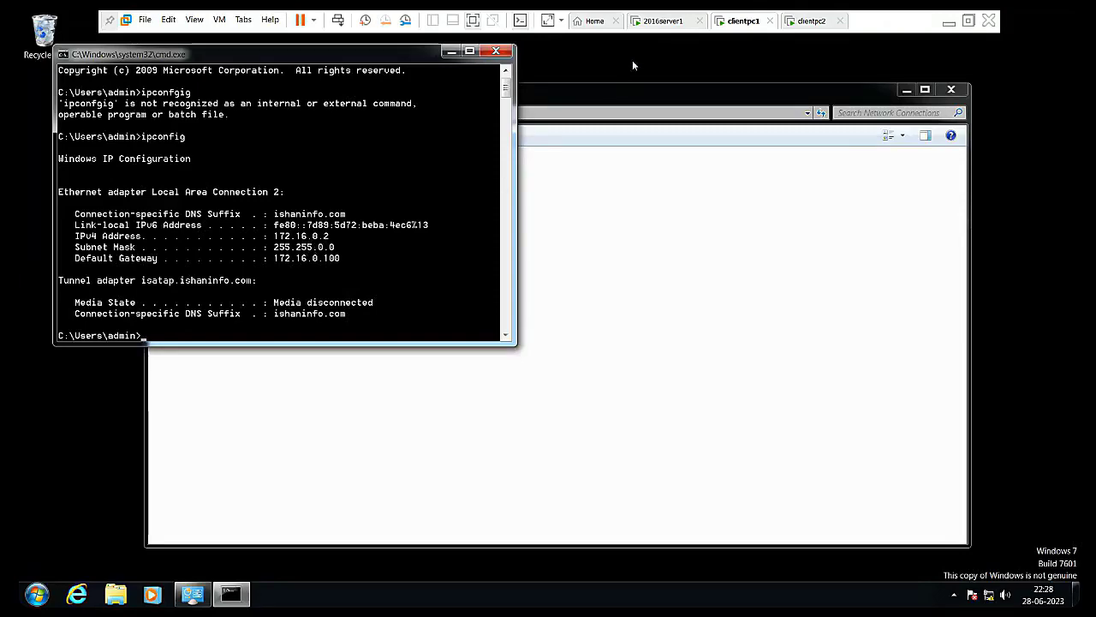
Switch to clientpc2 and verify its IP configuration after the DHCP restore with ipconfig.
{"action": "left_click", "coordinate": [812, 22]}
{"action": "left_click", "coordinate": [204, 275]}
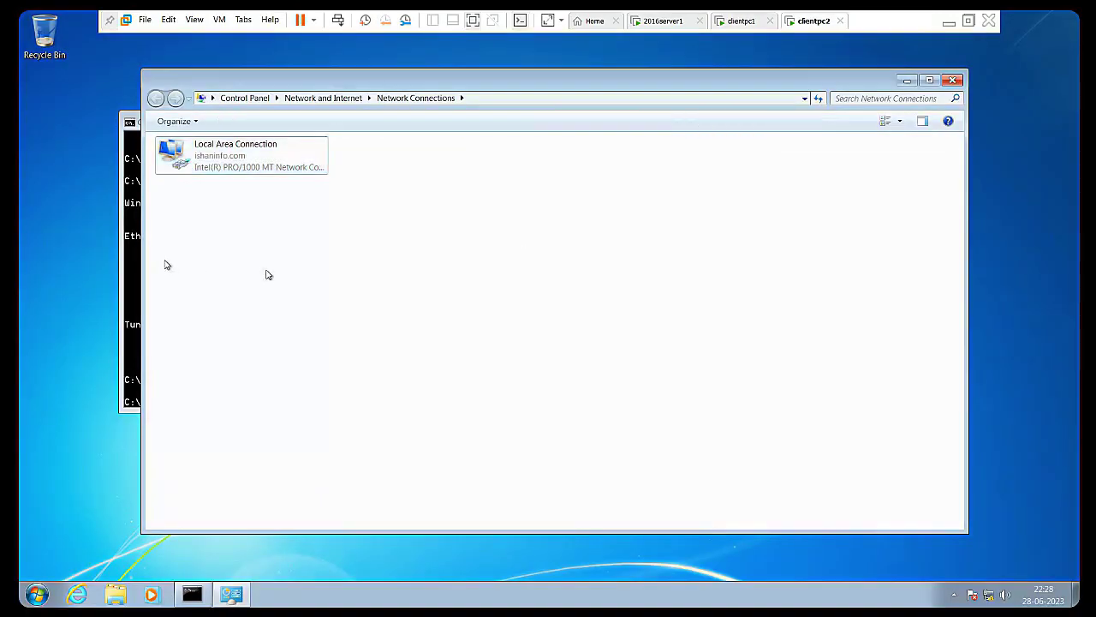
{"action": "left_click", "coordinate": [137, 269]}
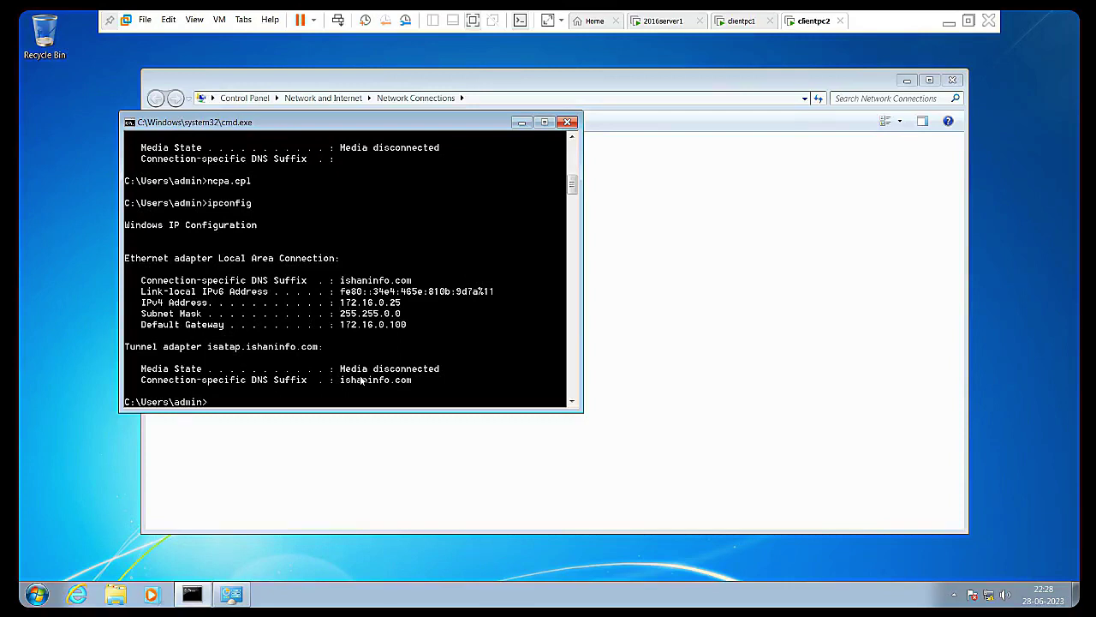